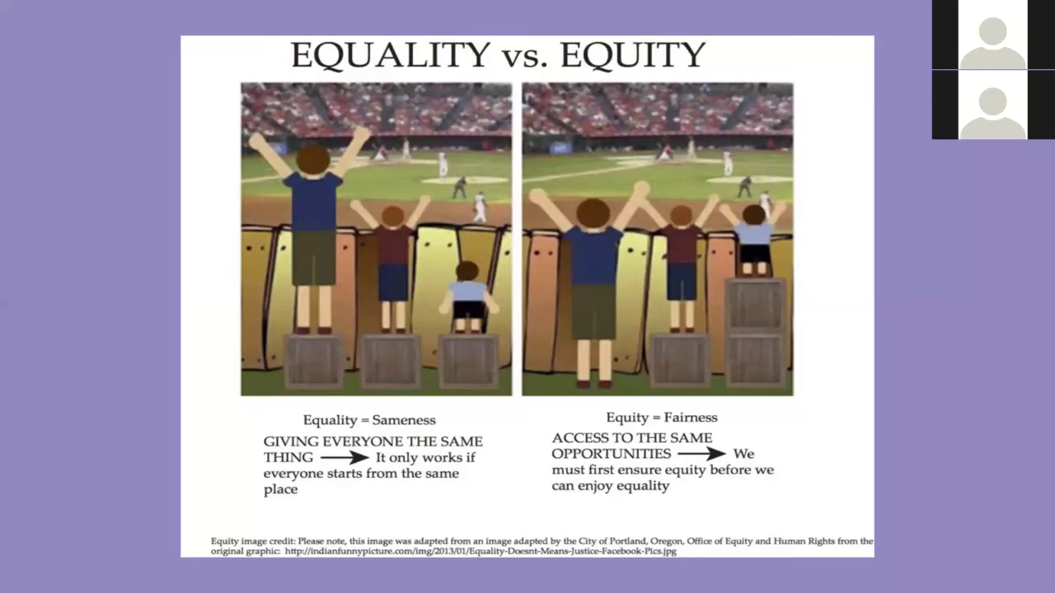
- End the slide show, switch to OneNote, and open The Closet Creature page in Immersive Reader
key(Escape)
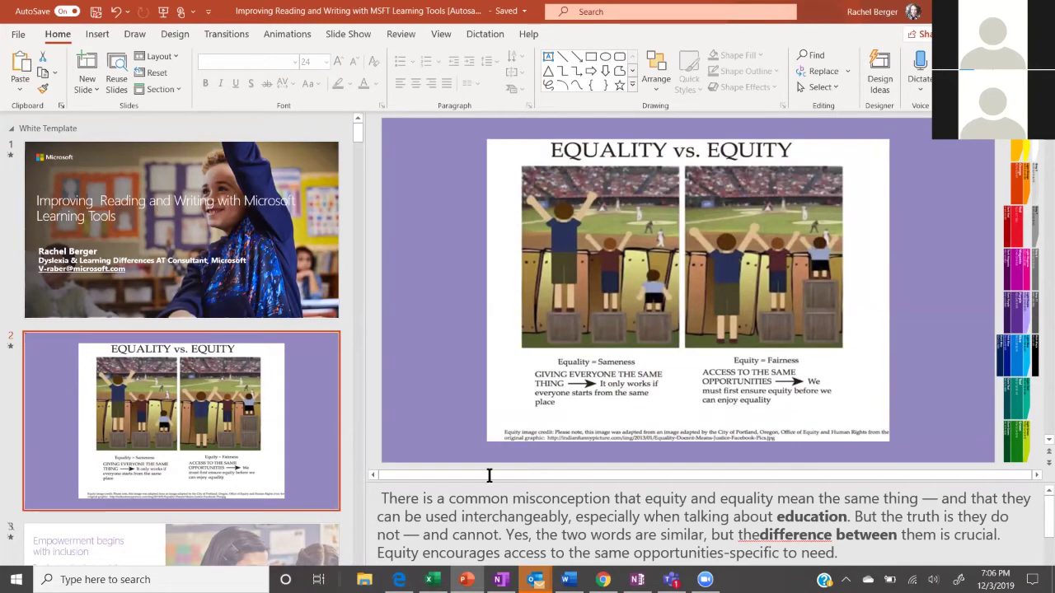
mouse_move(501, 579)
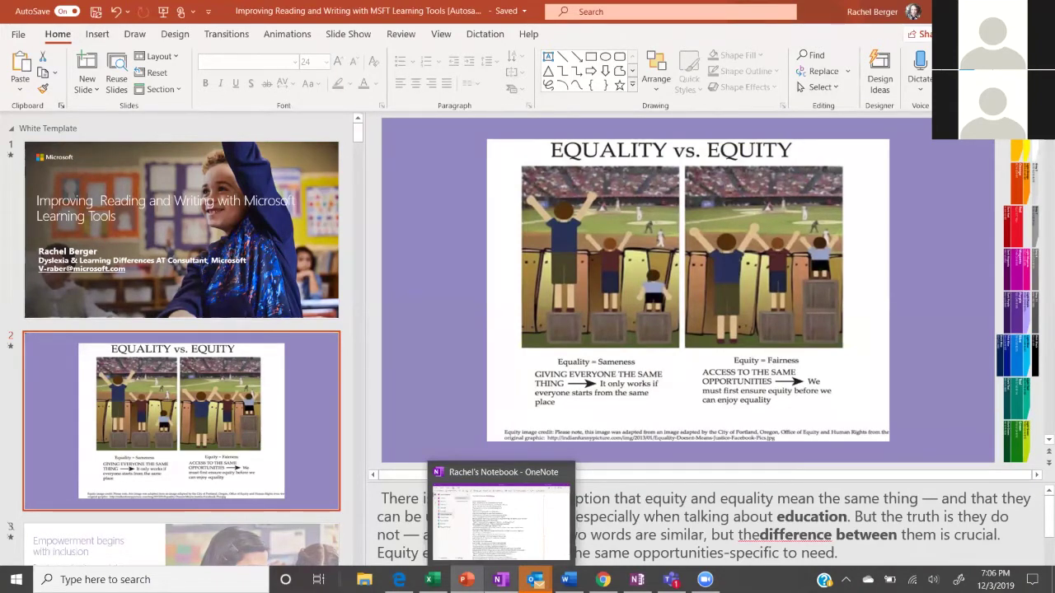
click(501, 554)
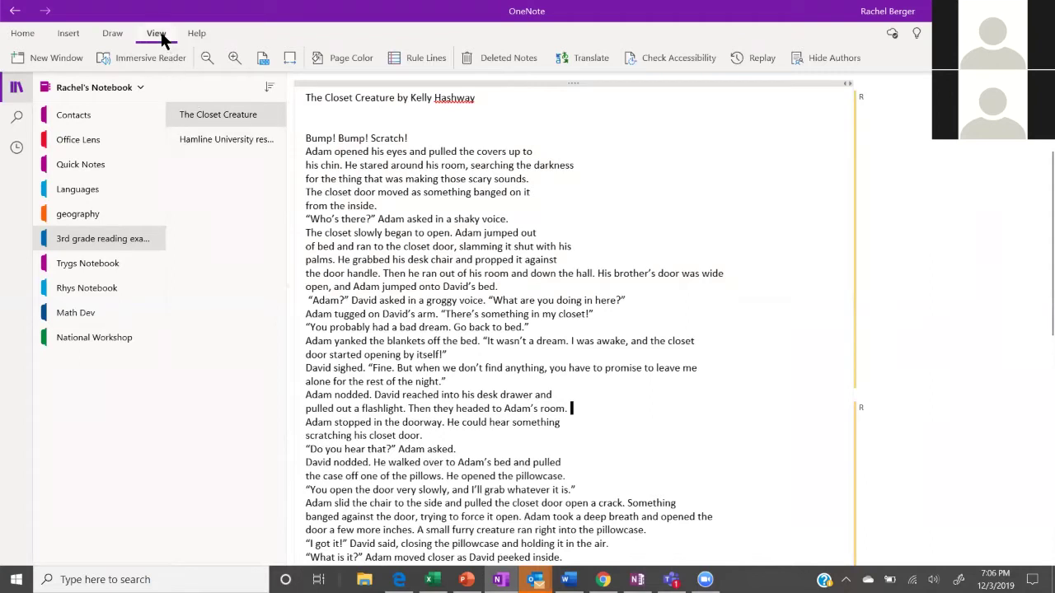
click(112, 56)
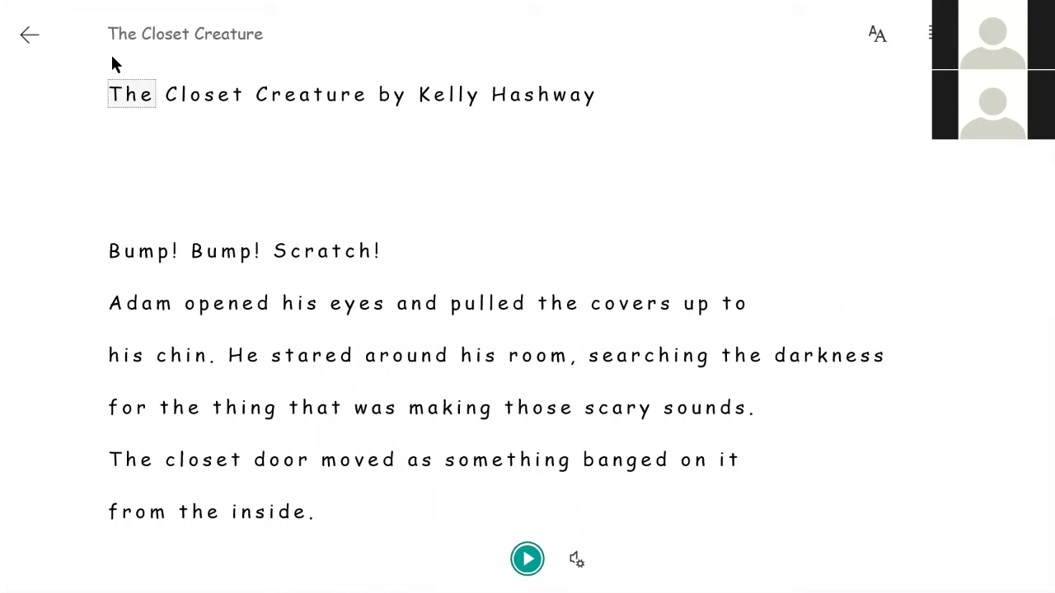
- Play the story aloud from its title, pause at "Scratch", and view the voice speed and voice selection options
click(527, 559)
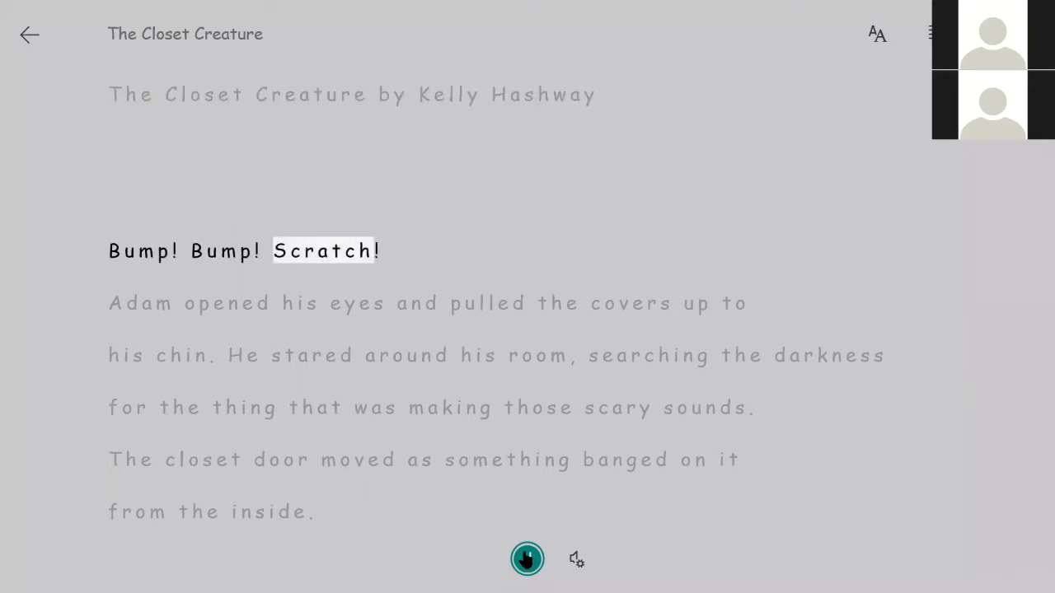
click(526, 559)
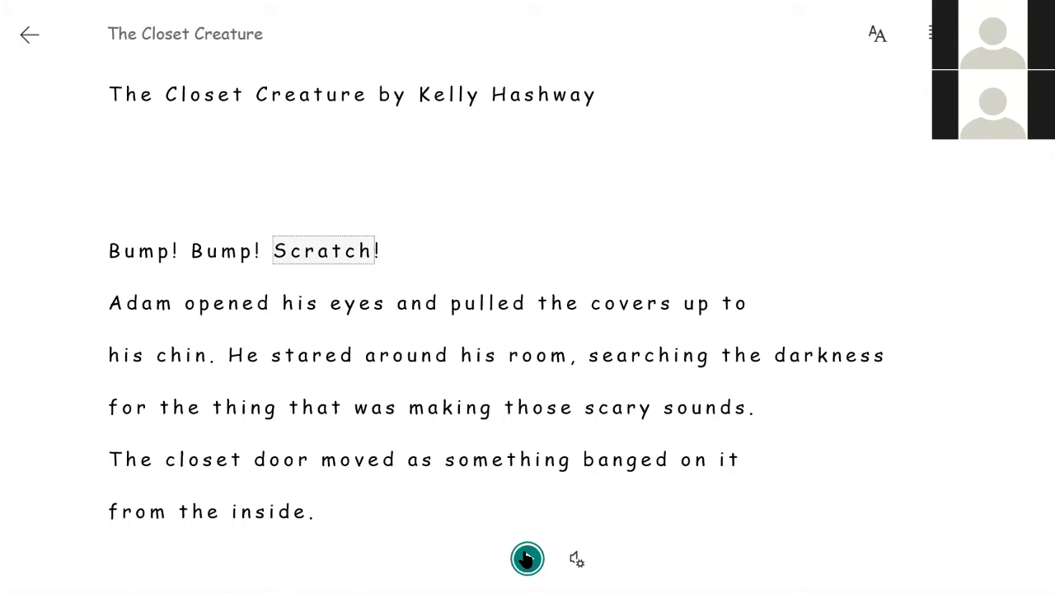
click(576, 560)
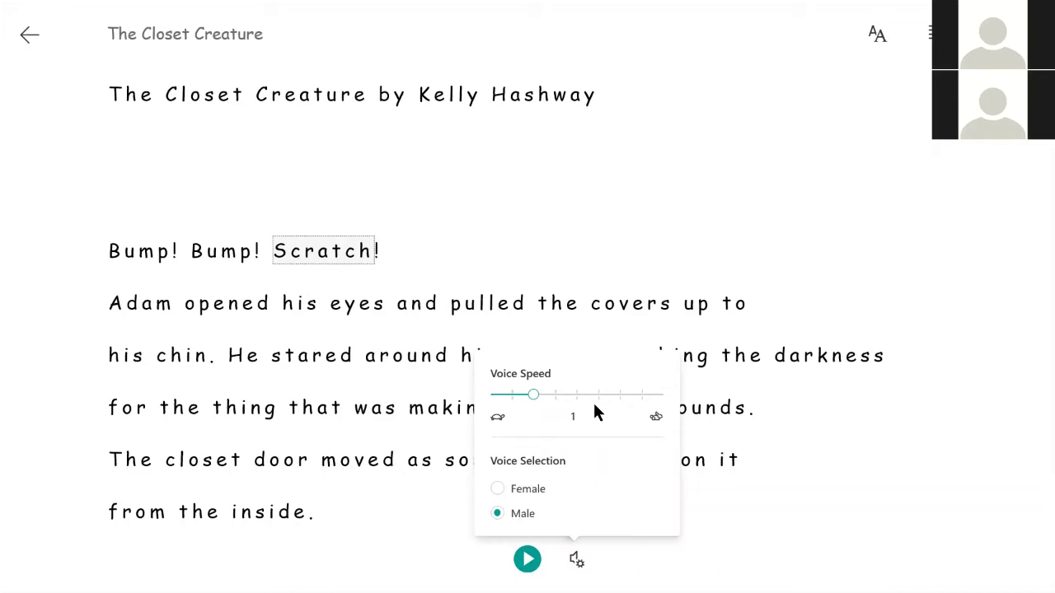
click(876, 49)
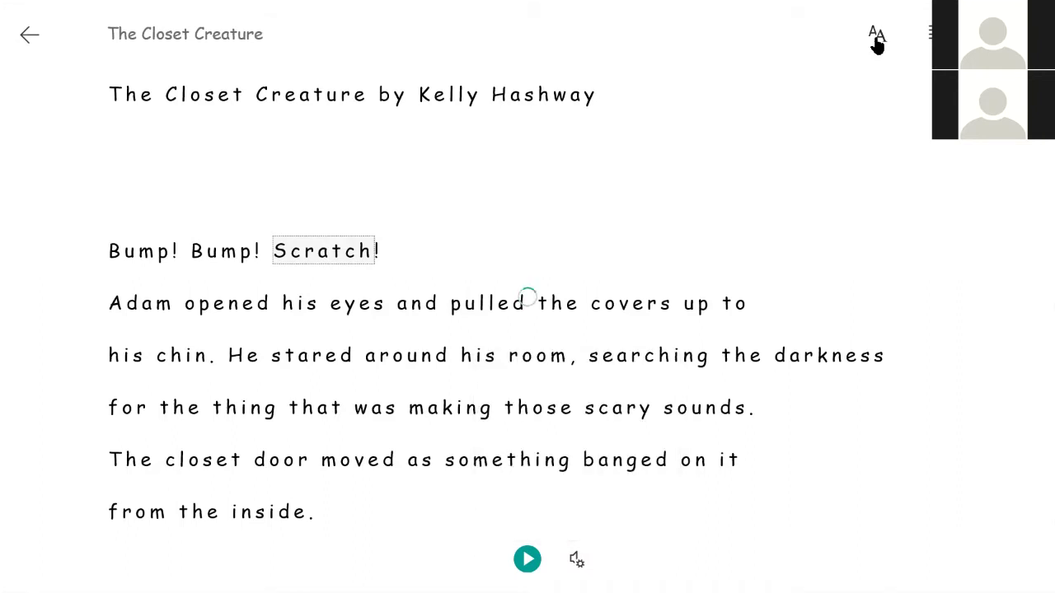
- Try a smaller text size and turn off increased spacing, and restore text size 28 with increased spacing on
click(877, 48)
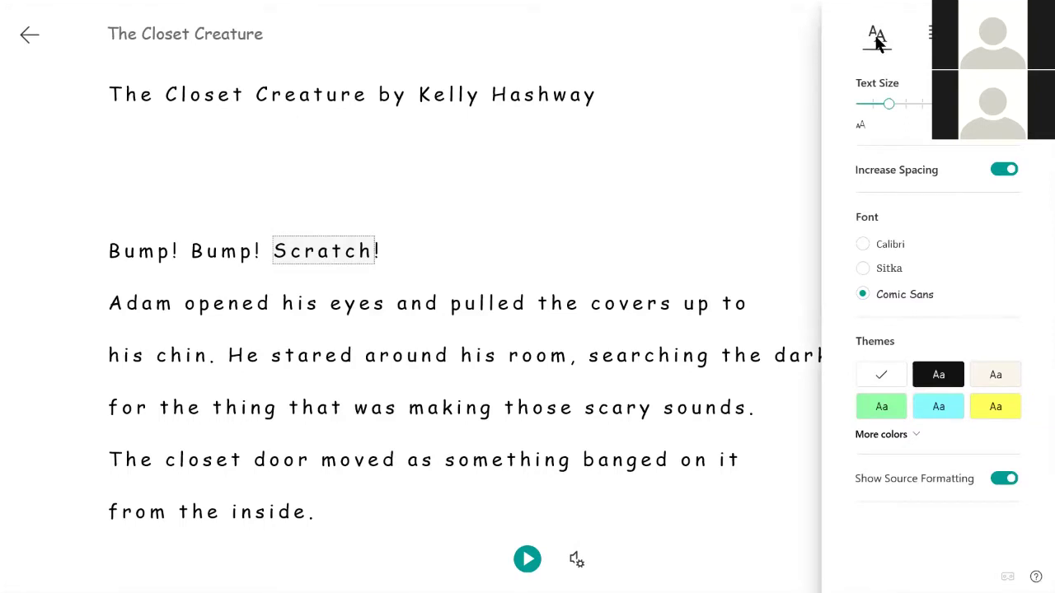
click(874, 108)
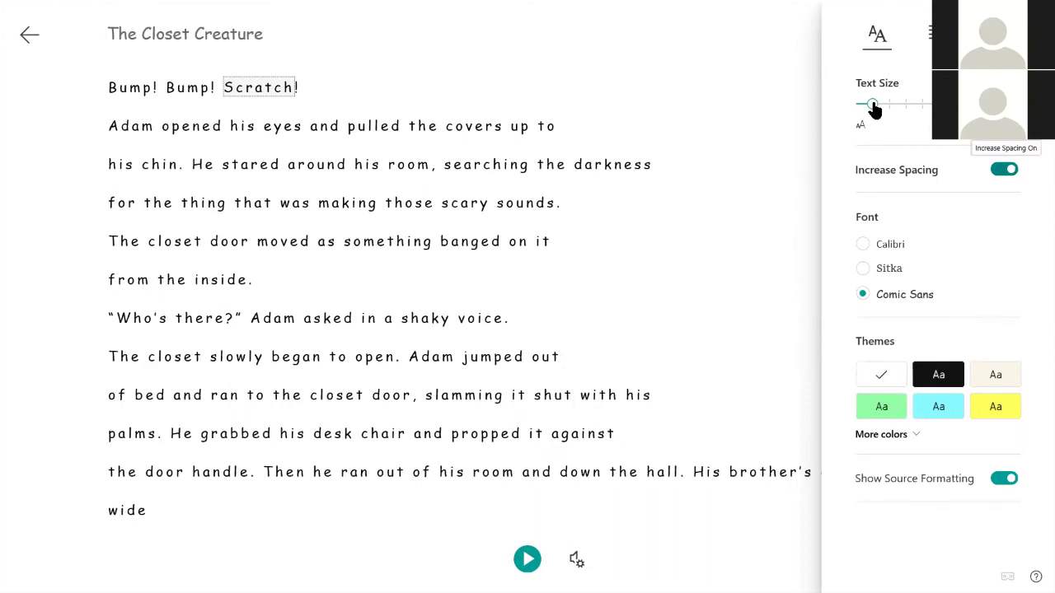
key(space)
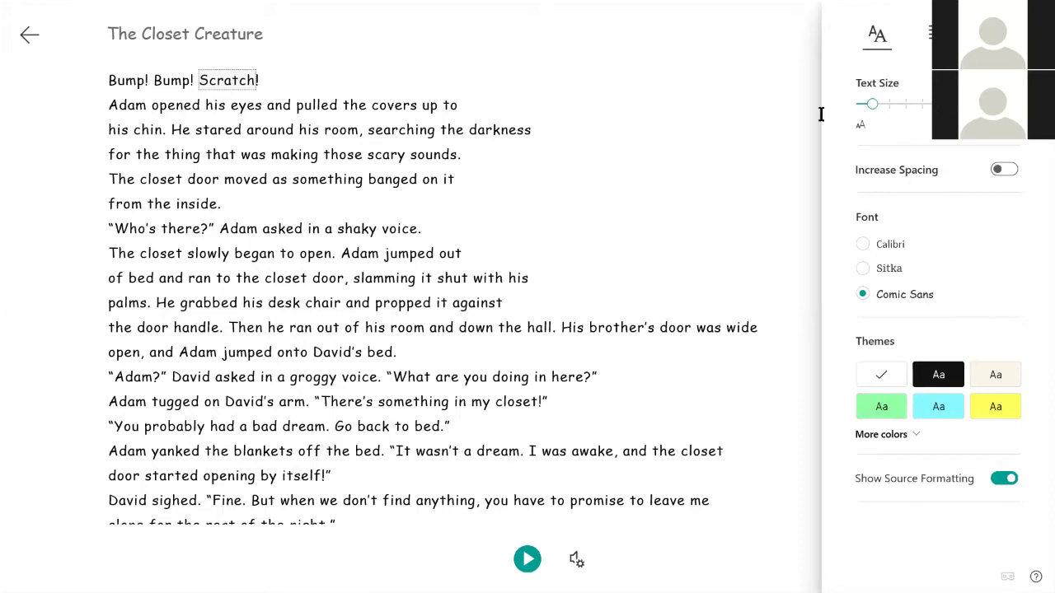
click(895, 106)
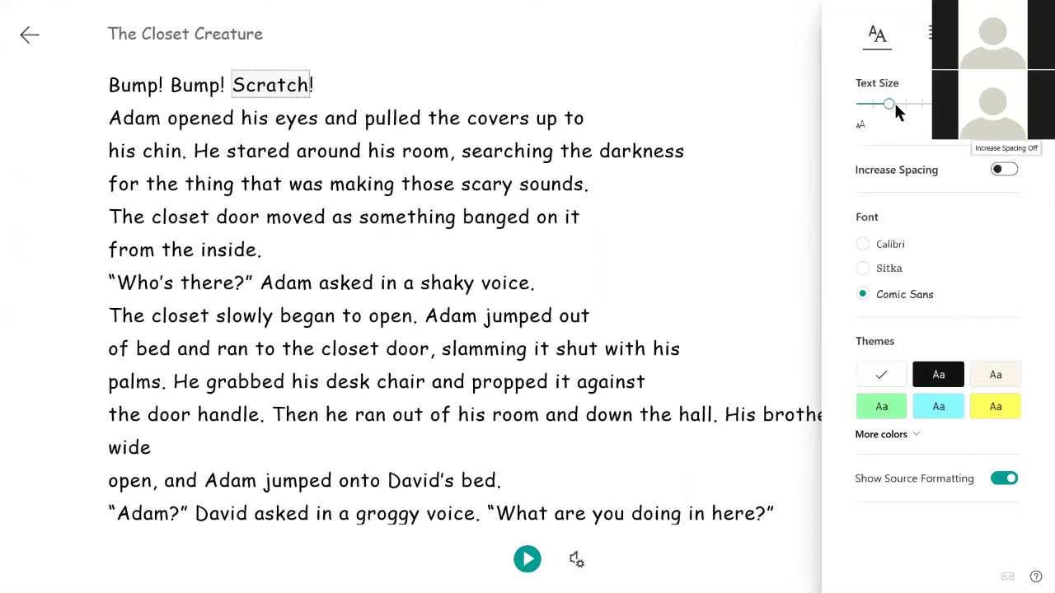
key(space)
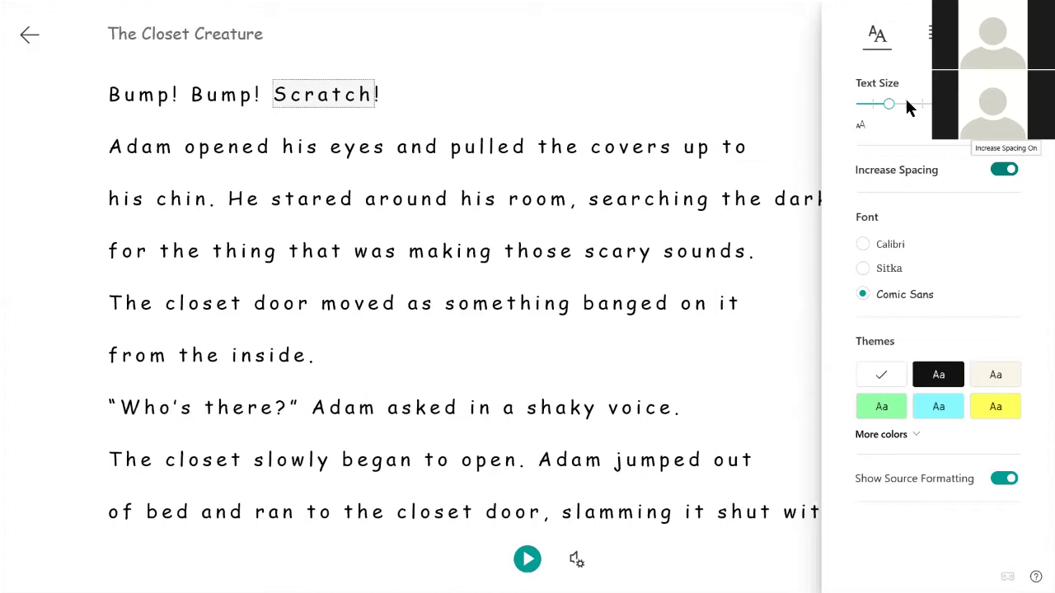
- Try the Calibri font, set the reading font to Sitka, and apply the yellow theme
click(863, 246)
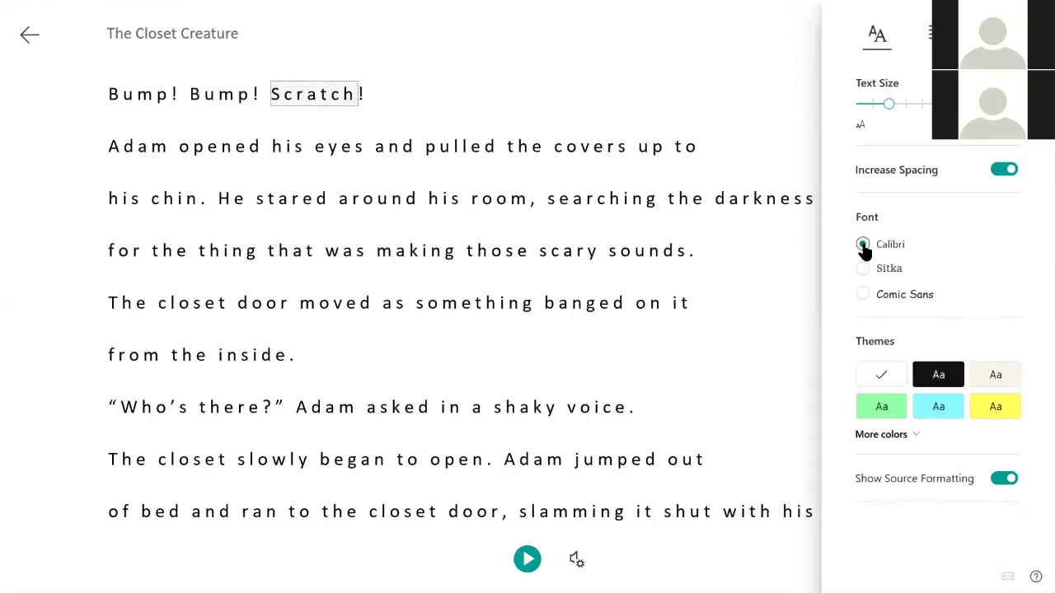
click(862, 270)
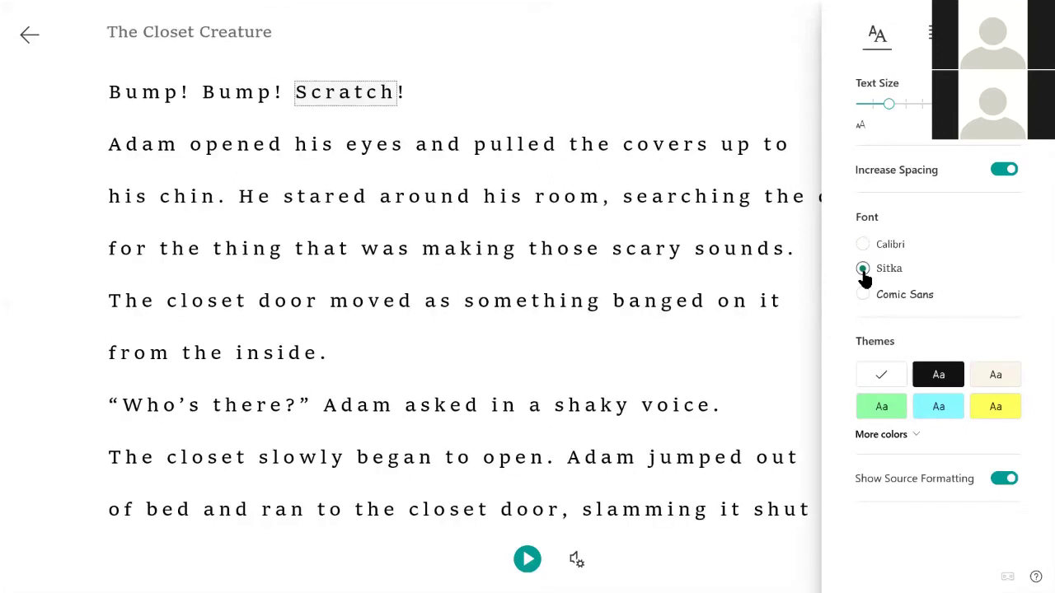
key(Right)
key(Right)
key(Right)
key(Right)
key(Right)
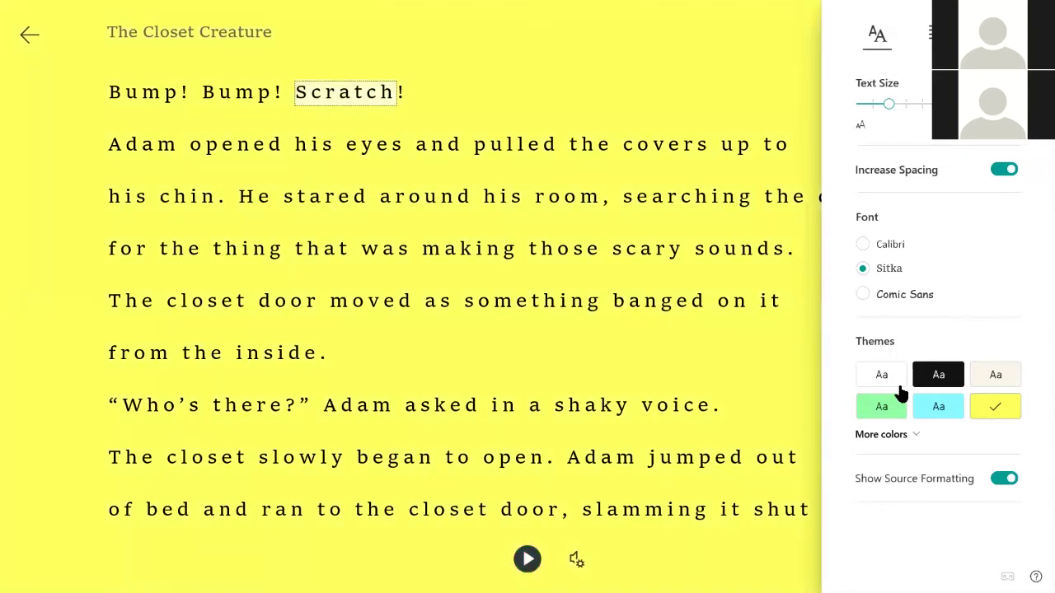
- Expand the theme colors, try the white theme, and apply the light periwinkle-blue theme from the extended palette
key(Tab)
key(Return)
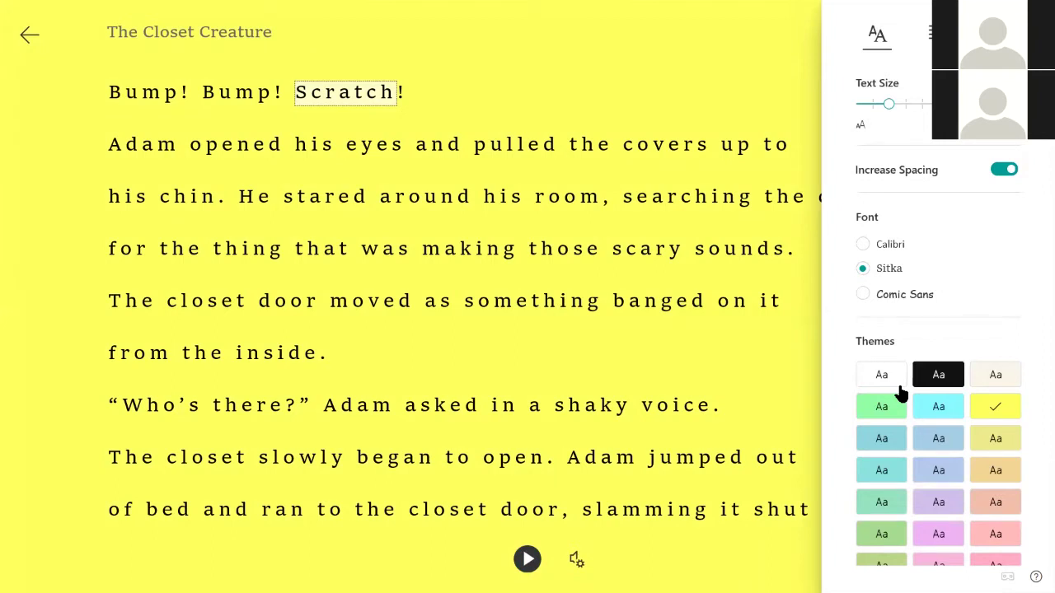
click(882, 377)
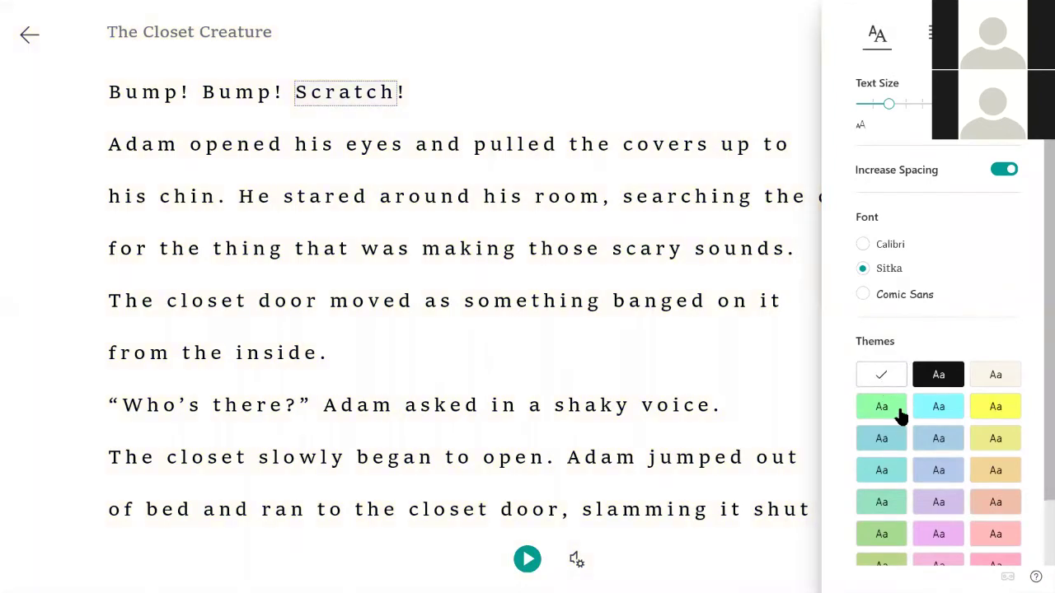
click(901, 416)
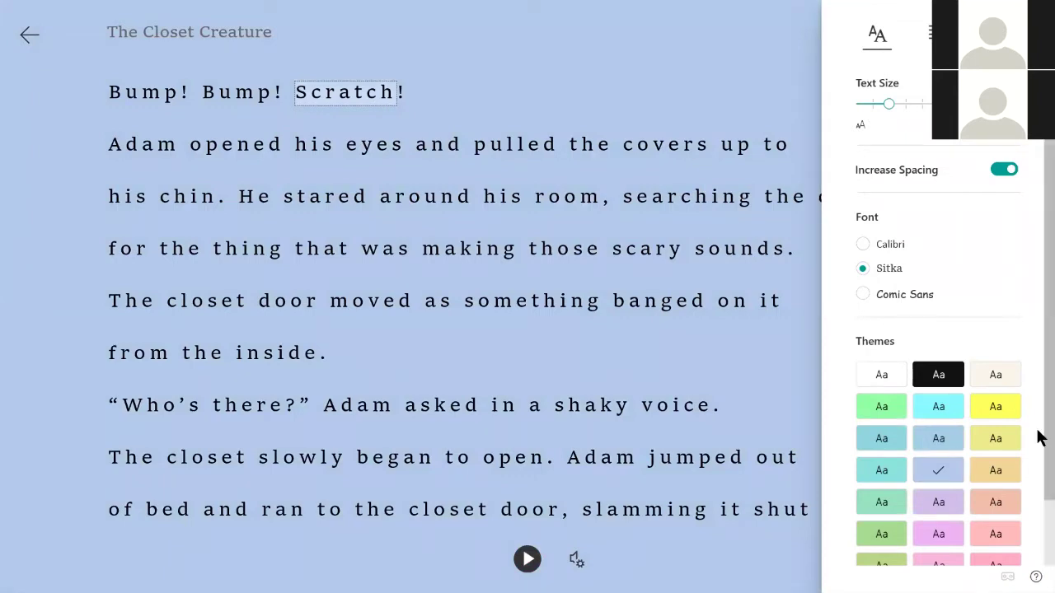
scroll(1040, 499, down, 2)
scroll(1040, 503, up, 1)
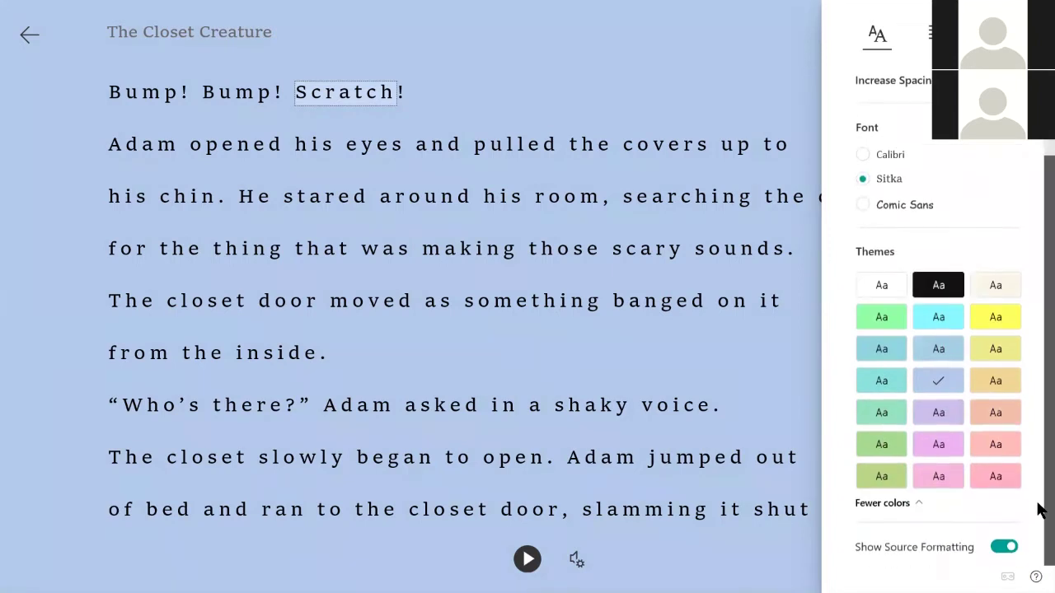
scroll(1040, 511, up, 1)
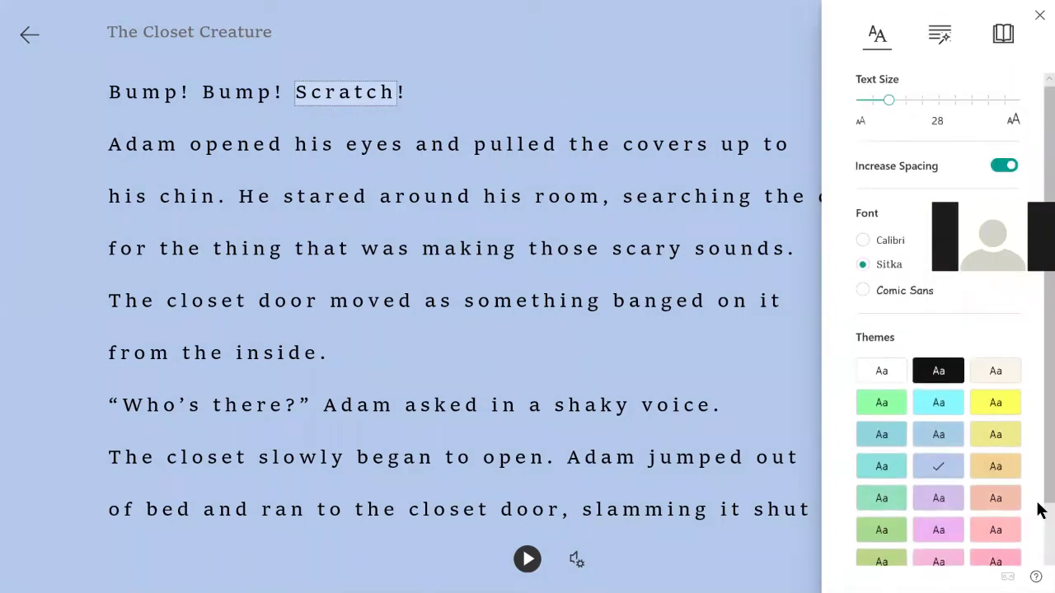
- Turn on syllable breaks in the grammar options and return to the story text
click(939, 41)
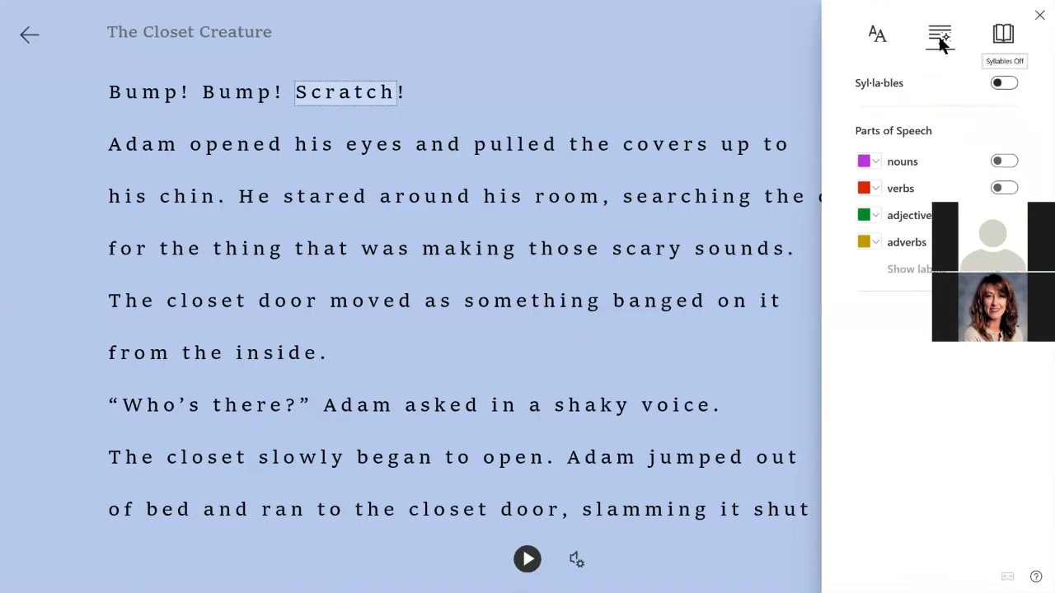
key(space)
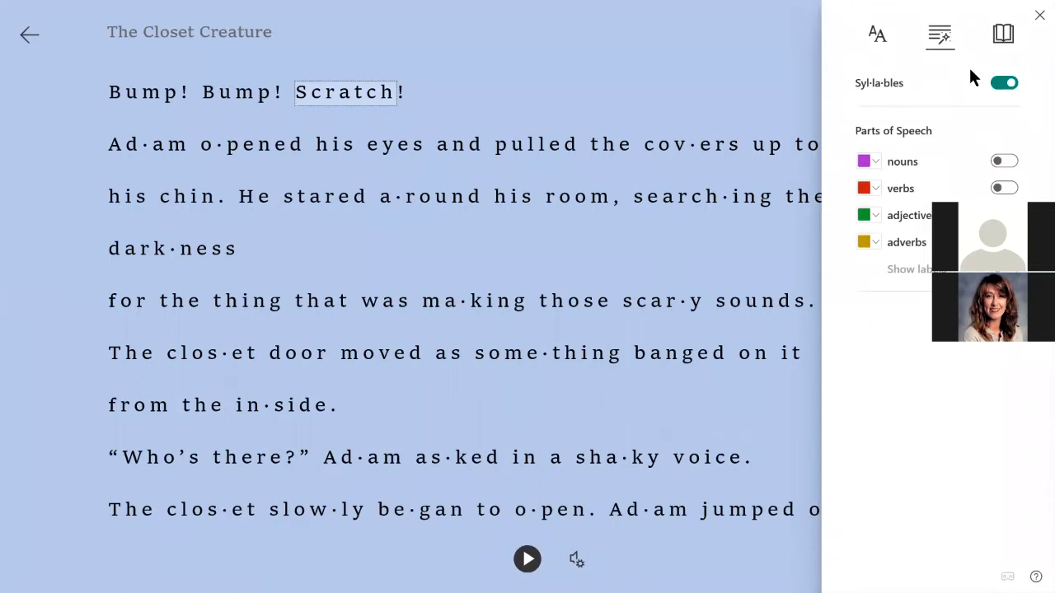
click(104, 141)
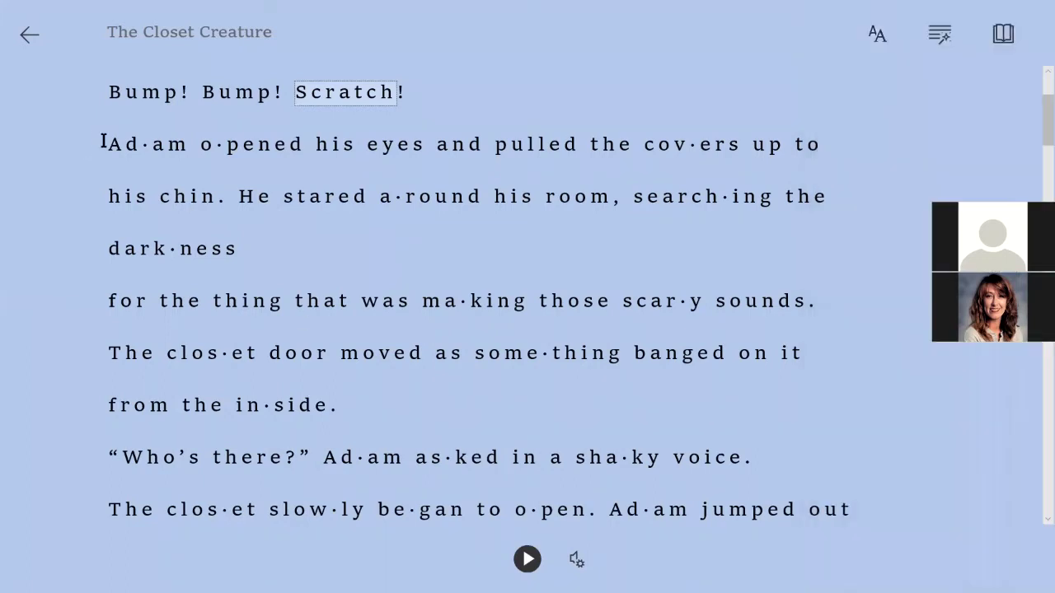
- Read the story aloud starting from the word "Adam" in the second line, and pause at the next line
click(126, 151)
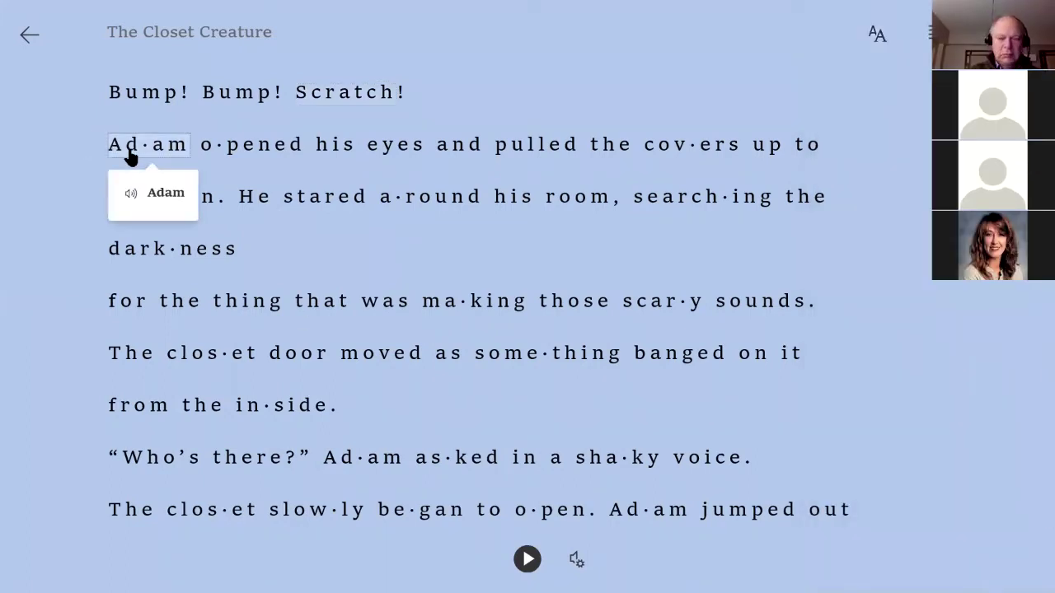
click(528, 569)
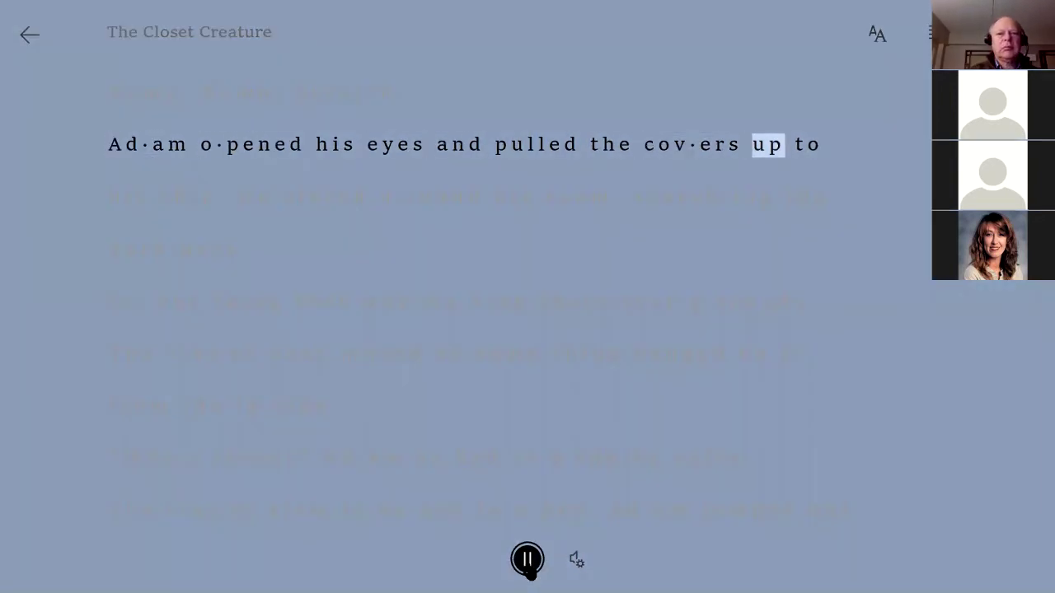
click(528, 567)
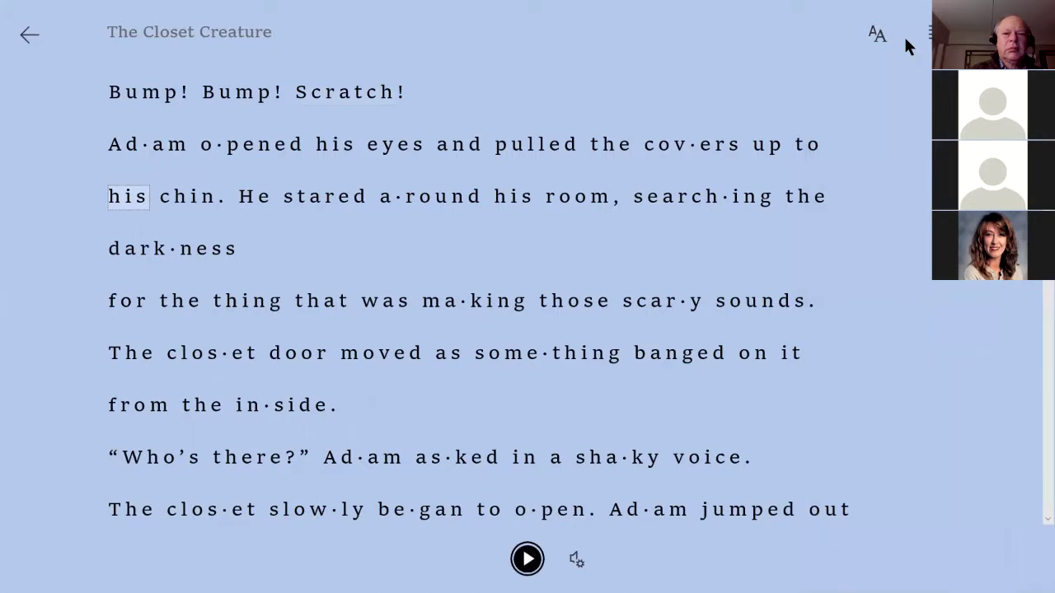
- Turn off syllable breaks, highlight nouns and verbs, and show the part-of-speech labels
click(930, 35)
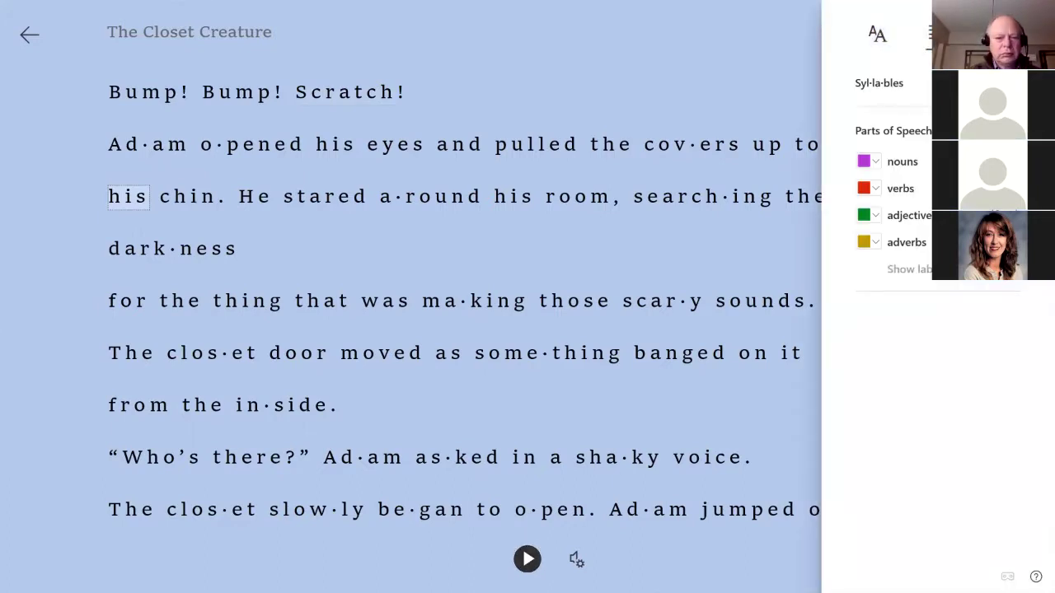
click(1010, 83)
click(1010, 162)
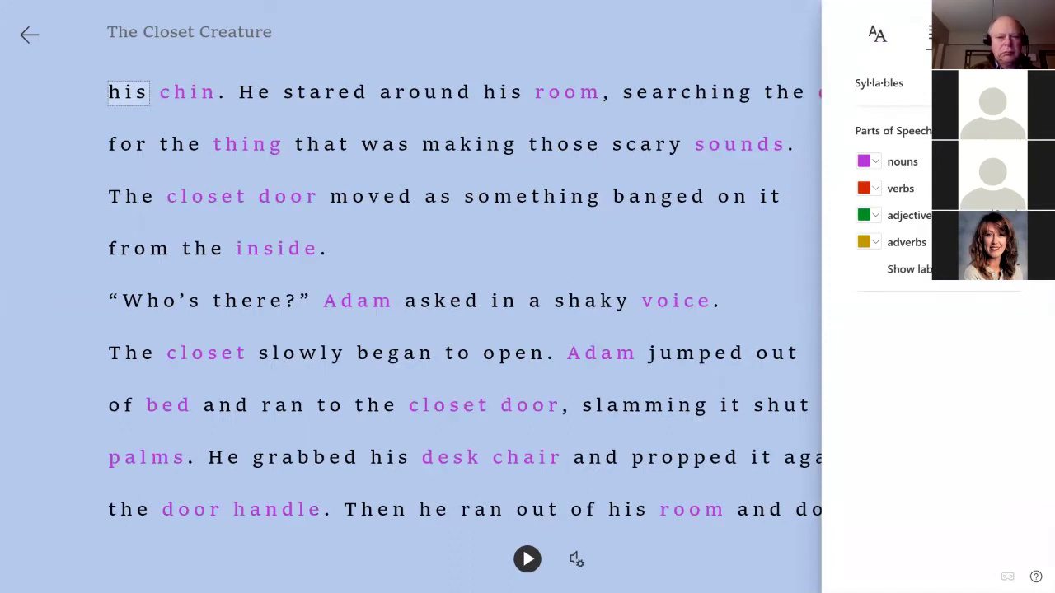
click(1010, 188)
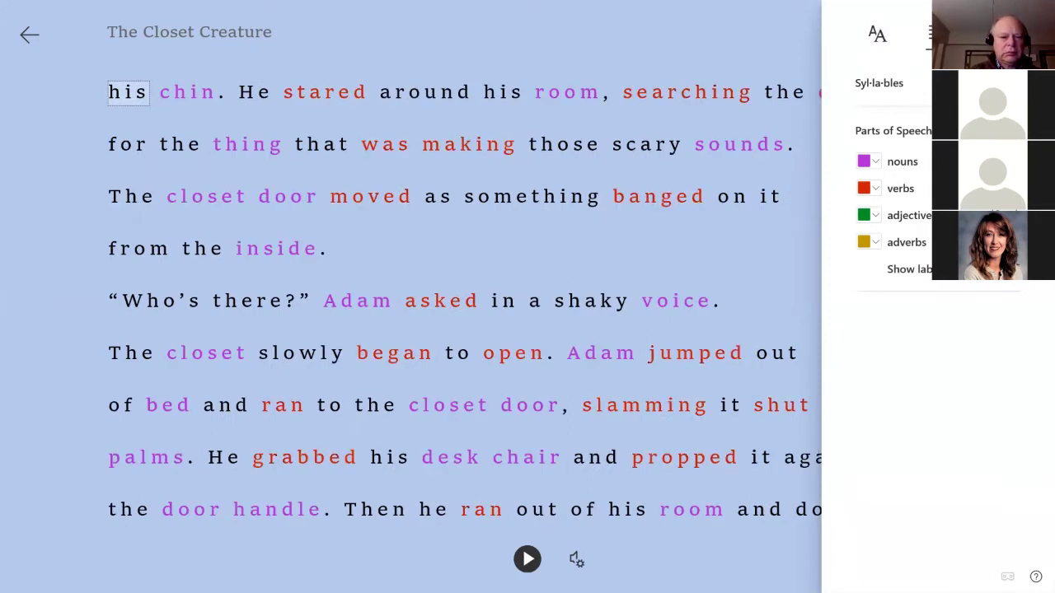
click(1009, 269)
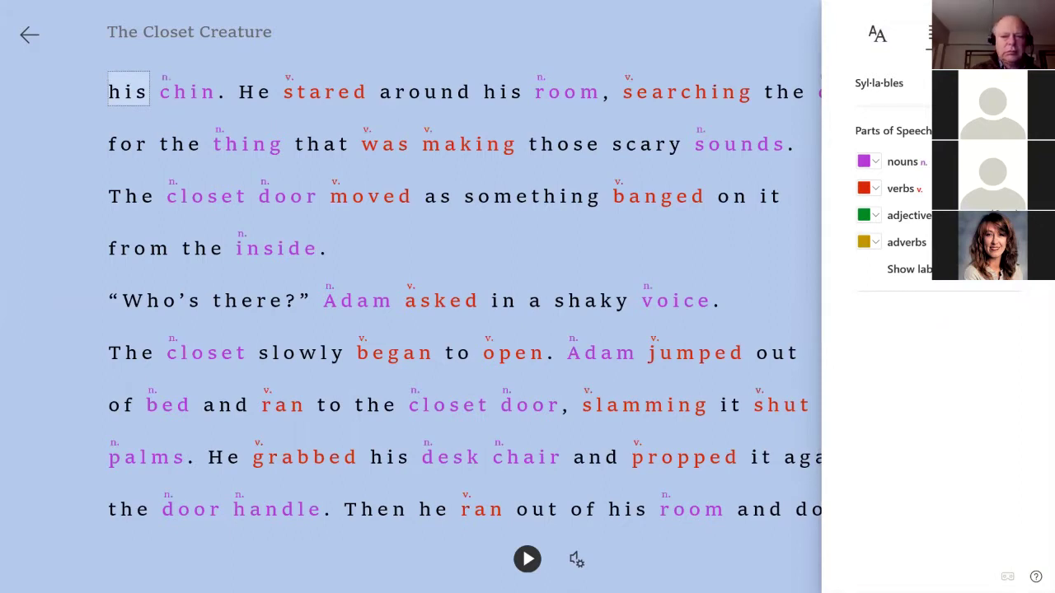
- Try gold as the noun highlight color, set it to the lighter green, and close the color palette
click(899, 165)
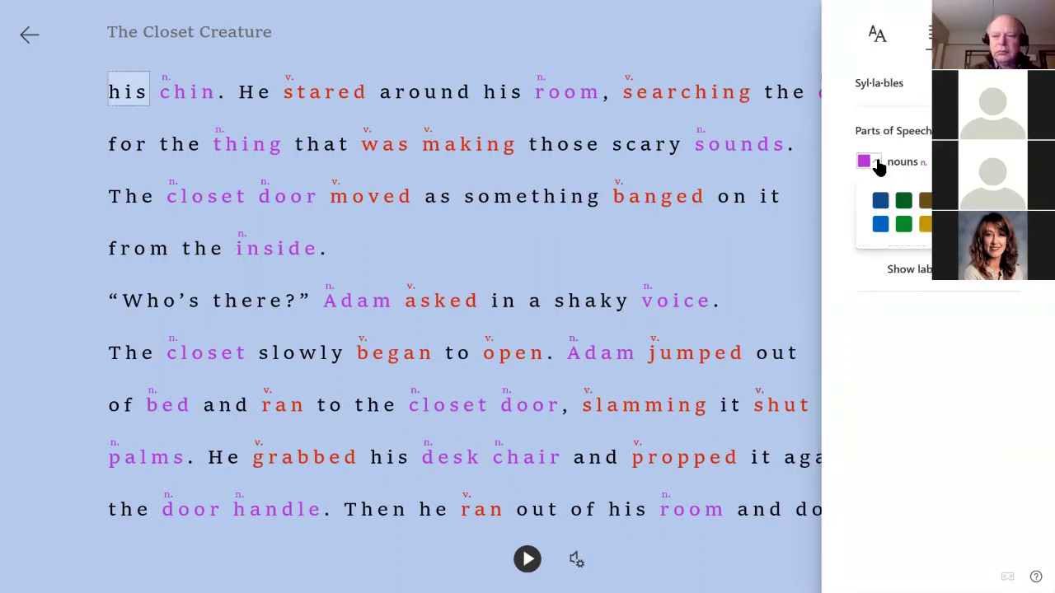
key(Return)
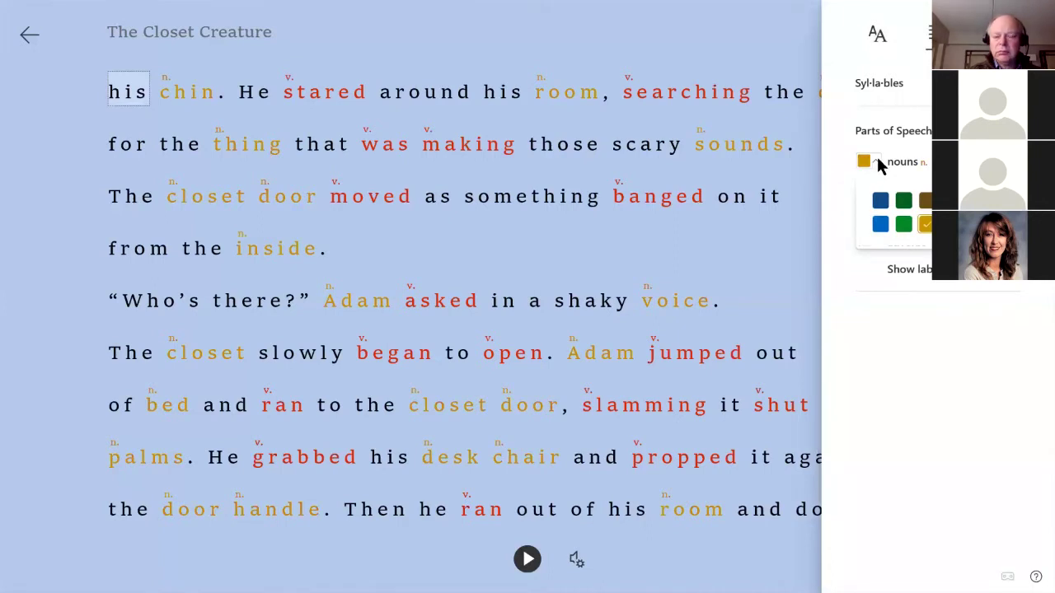
click(903, 225)
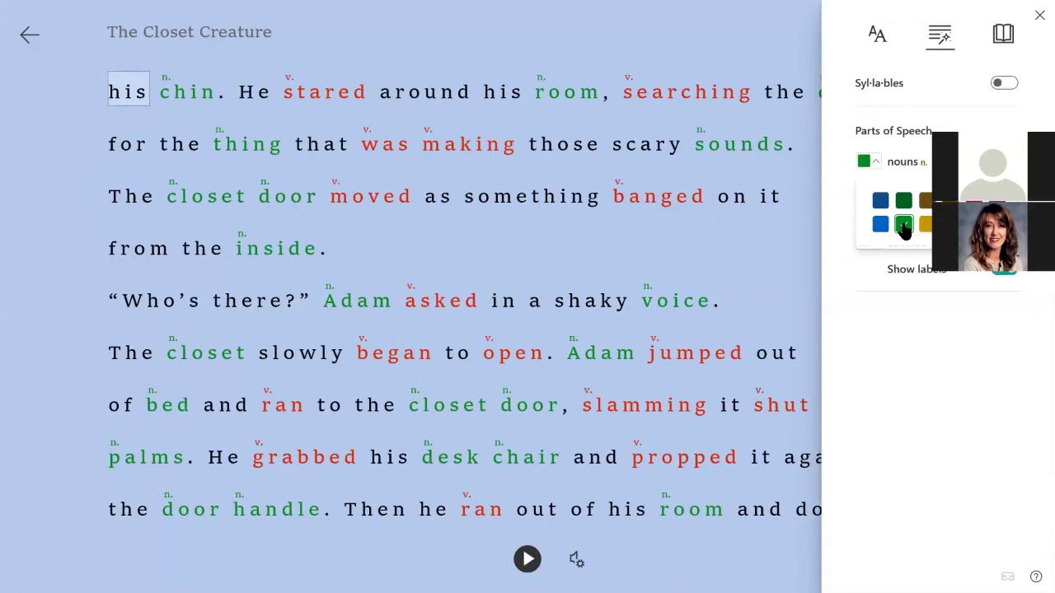
click(909, 208)
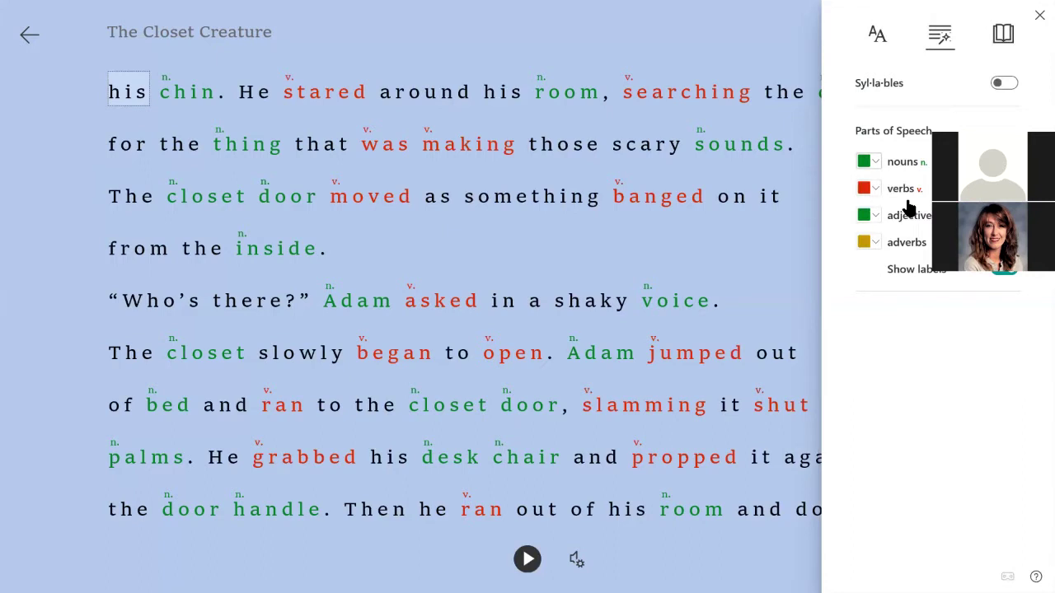
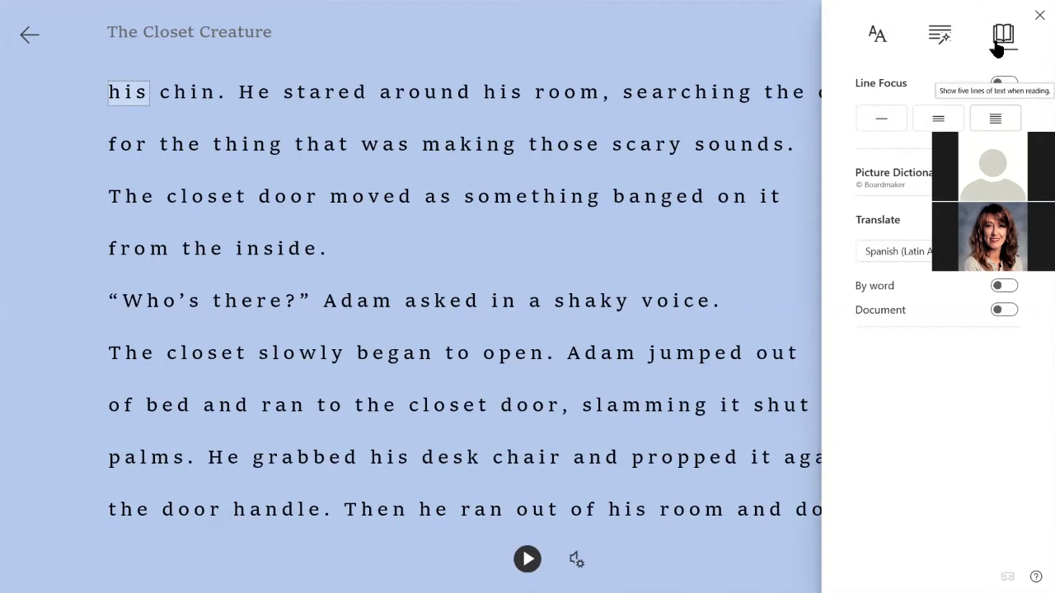
- Try line focus with five, three and one visible lines, and turn line focus off again
key(Return)
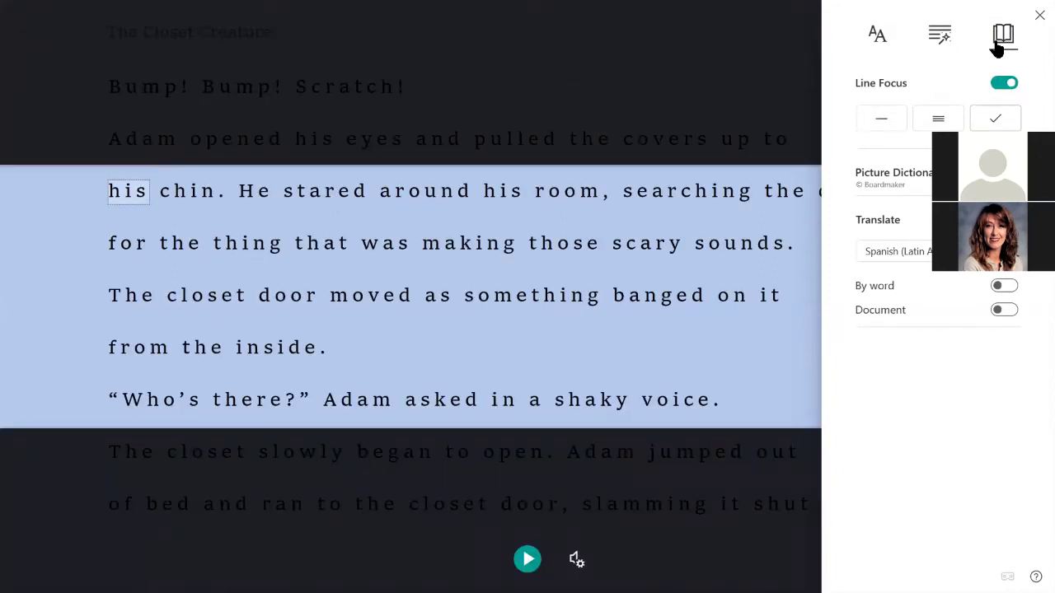
key(Left)
key(Return)
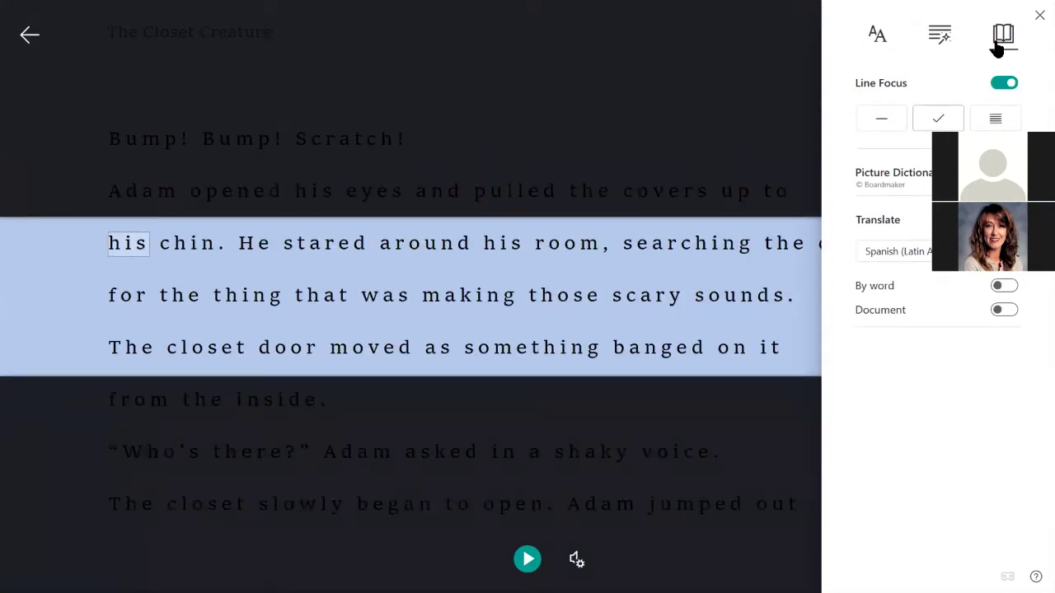
click(881, 121)
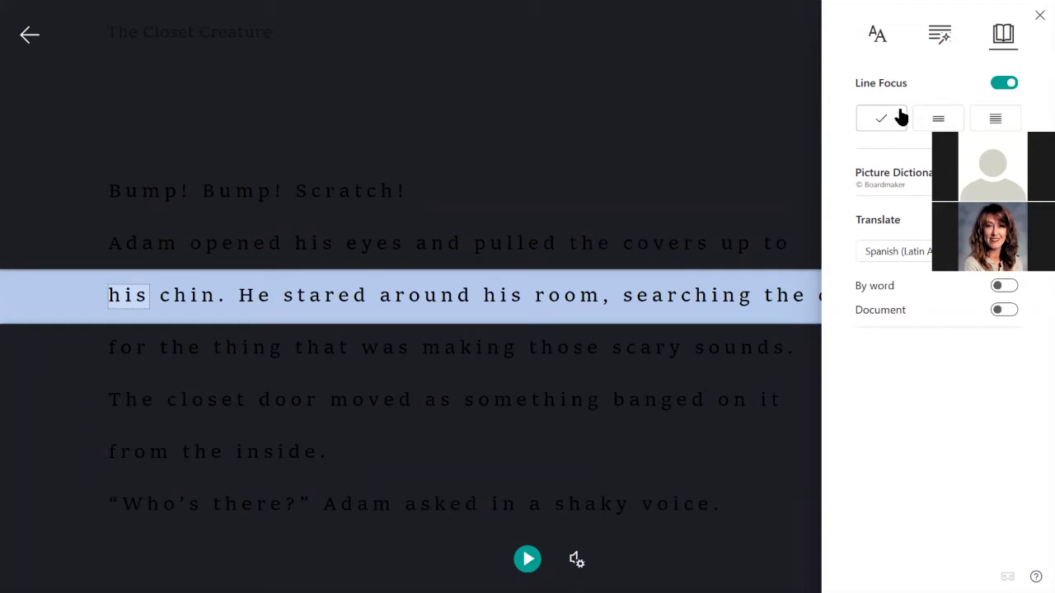
key(shift+Tab)
key(space)
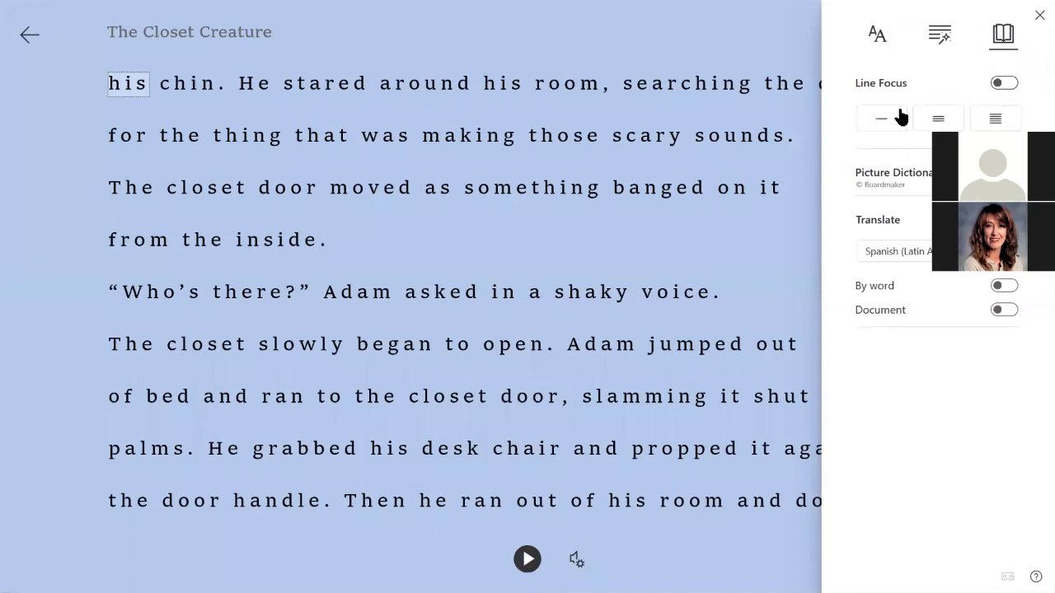
- View the picture dictionary entries for "banged", "darkness", "scary", "door" and "closet" in the story
click(665, 196)
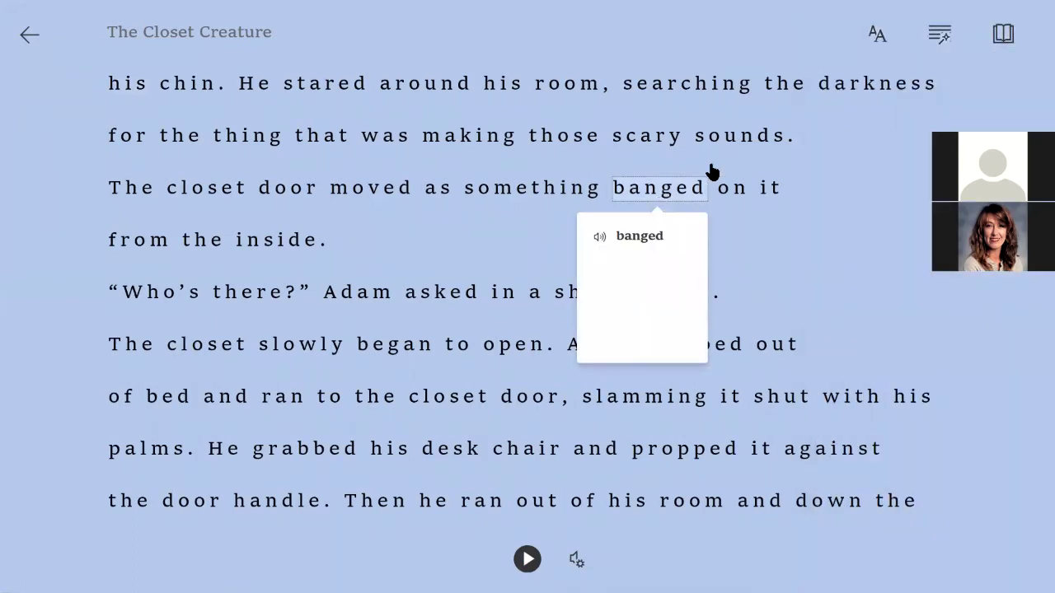
click(843, 92)
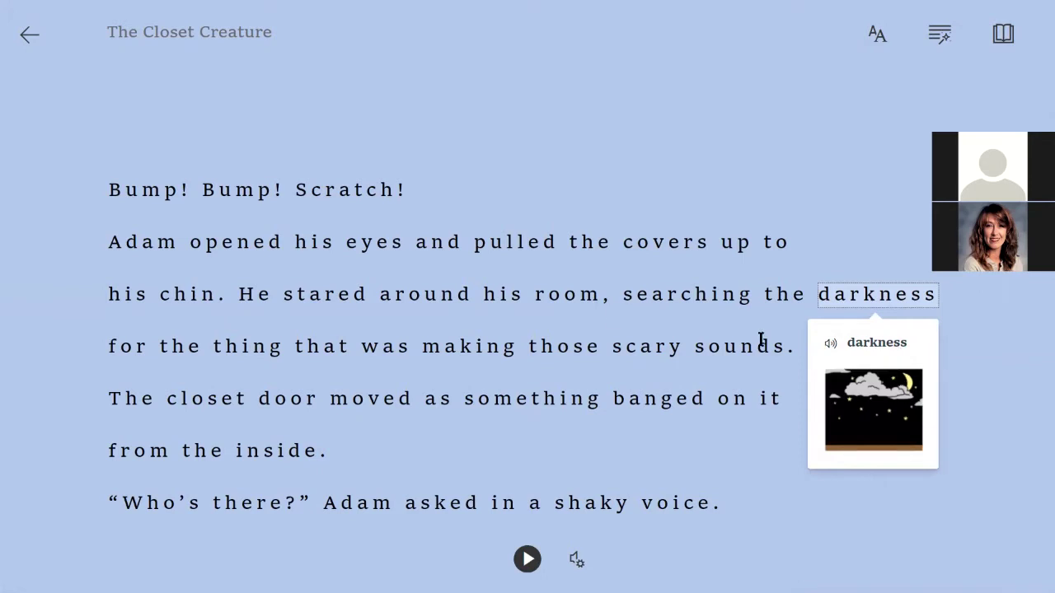
click(642, 356)
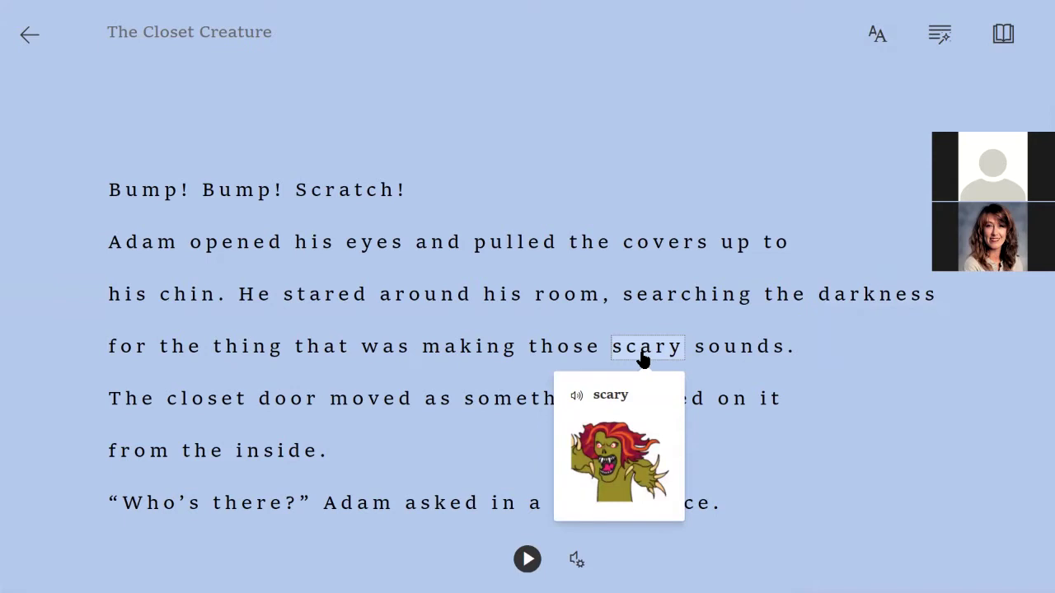
click(301, 406)
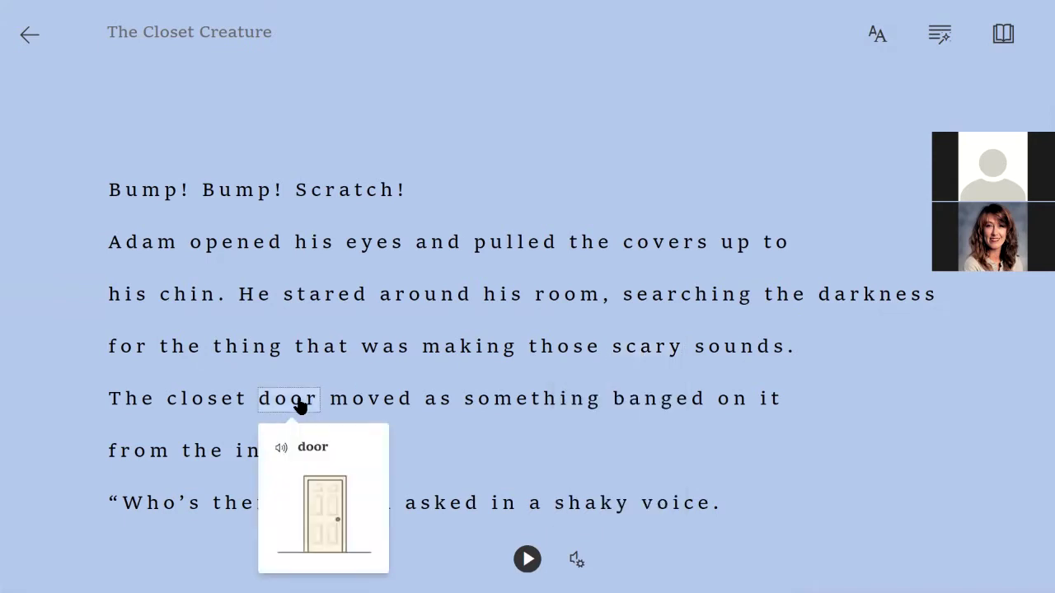
click(218, 403)
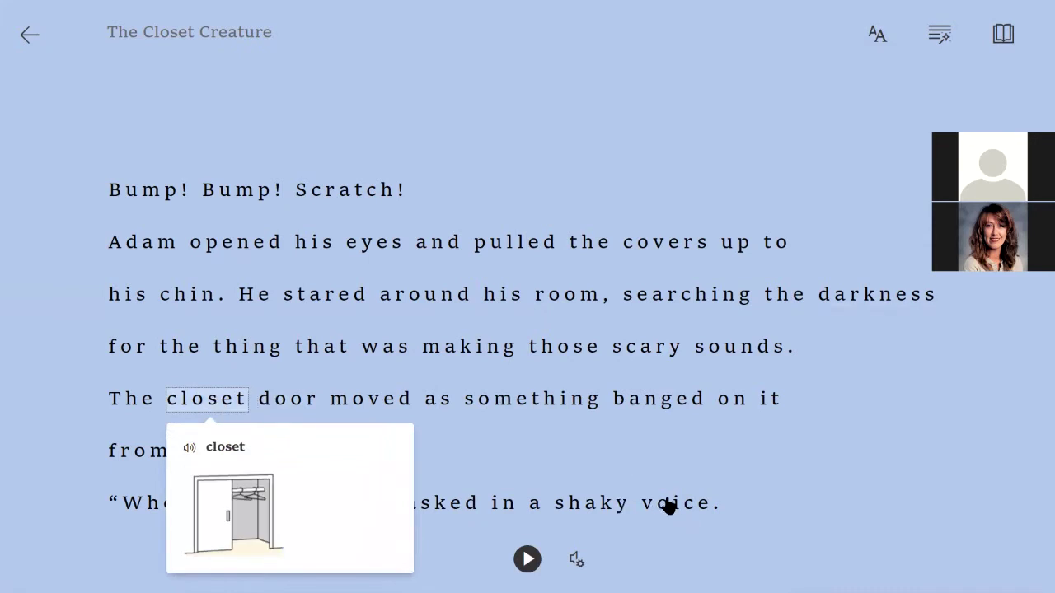
- View the picture dictionary entries for "searching" and "room", and check the reading preferences in between
click(666, 311)
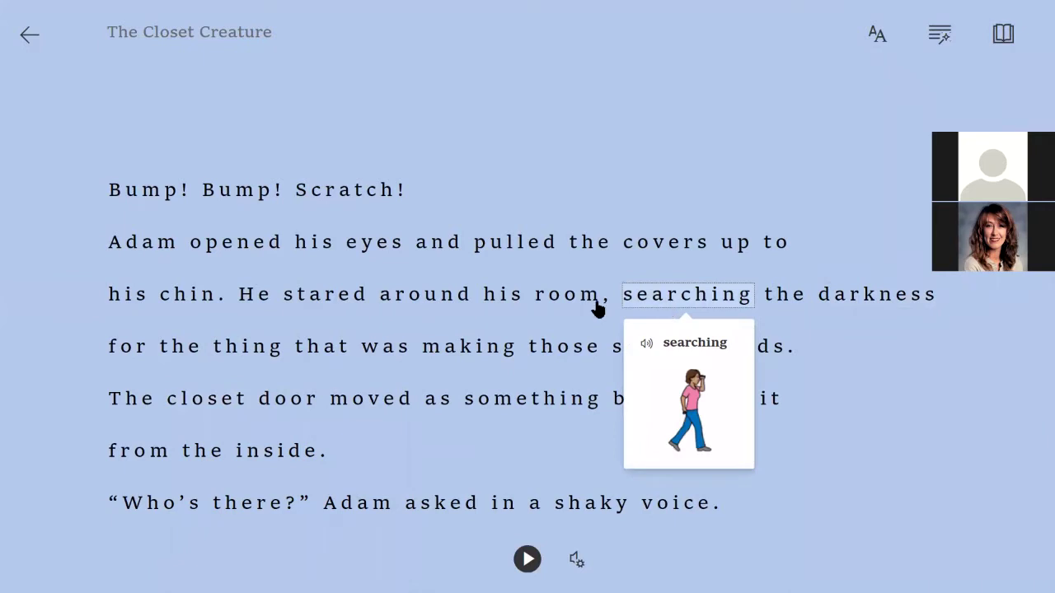
click(572, 309)
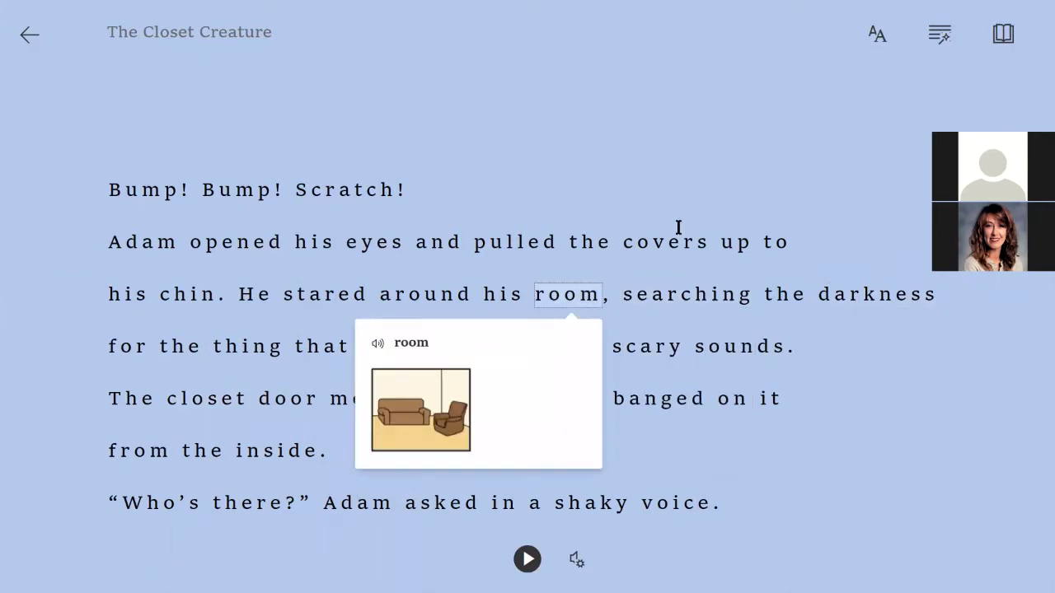
click(1004, 34)
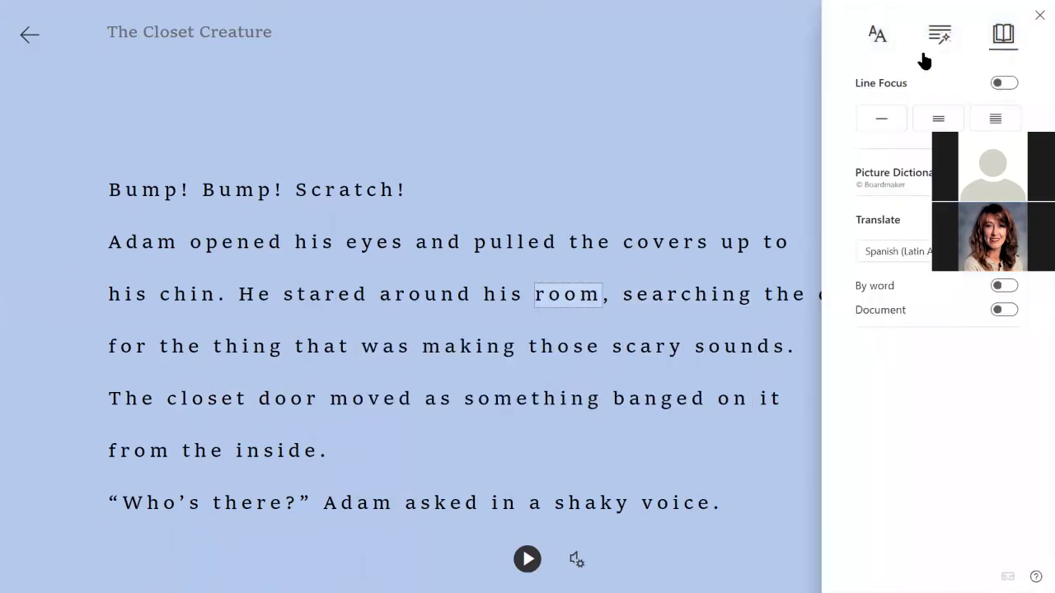
click(574, 307)
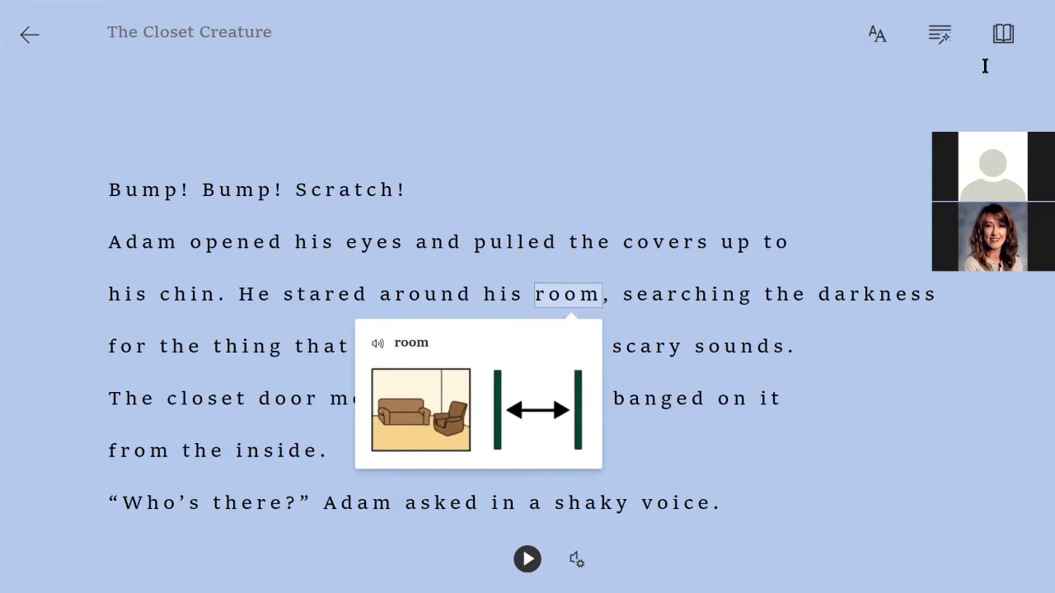
- Look through the translation languages, keep Spanish (Latin America), and turn on translation of the whole document
click(1000, 36)
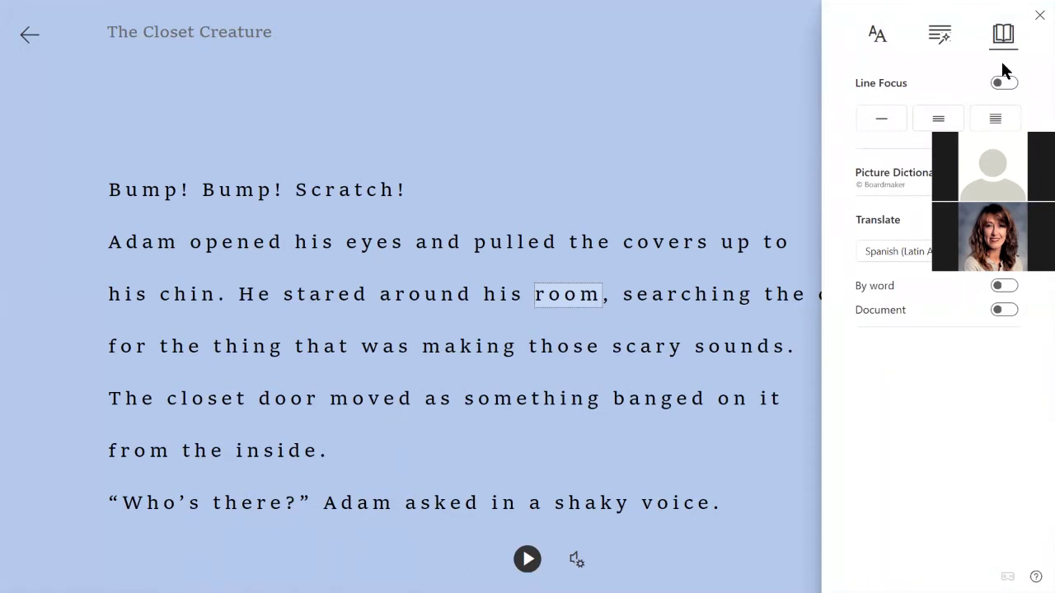
key(Return)
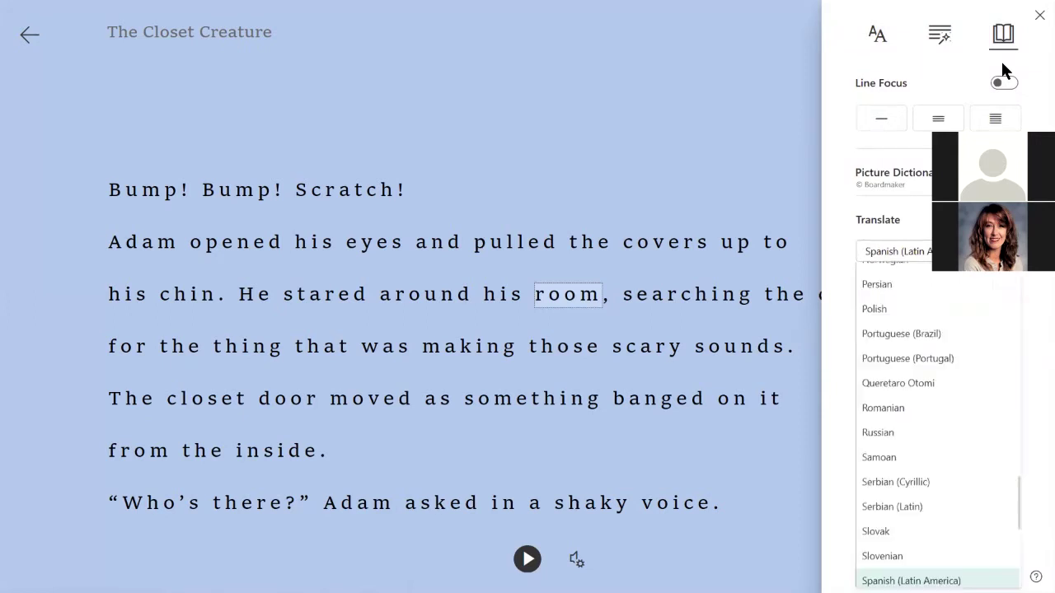
key(Escape)
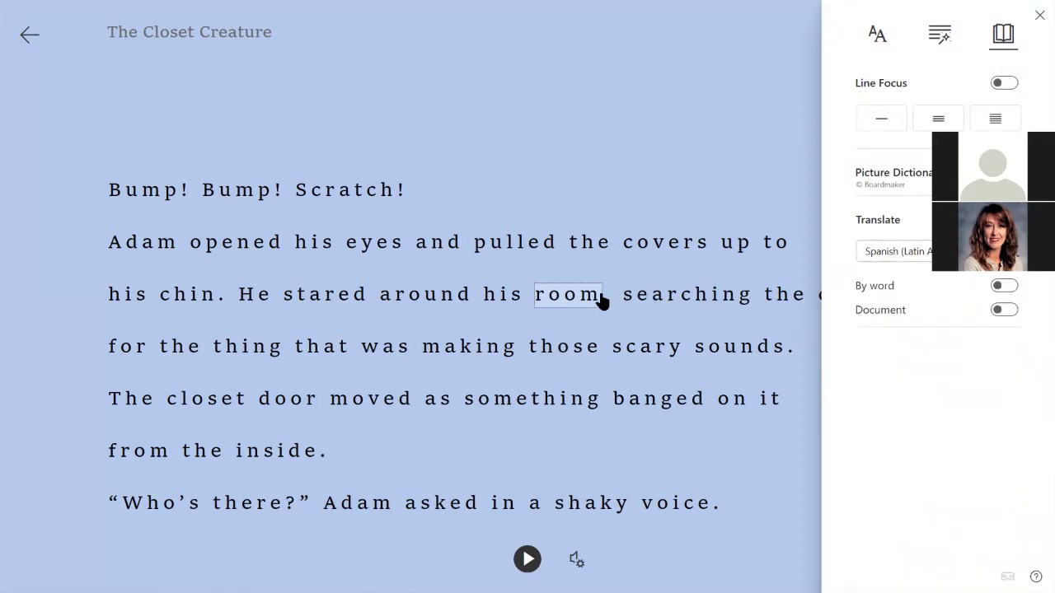
key(Tab)
key(Tab)
key(space)
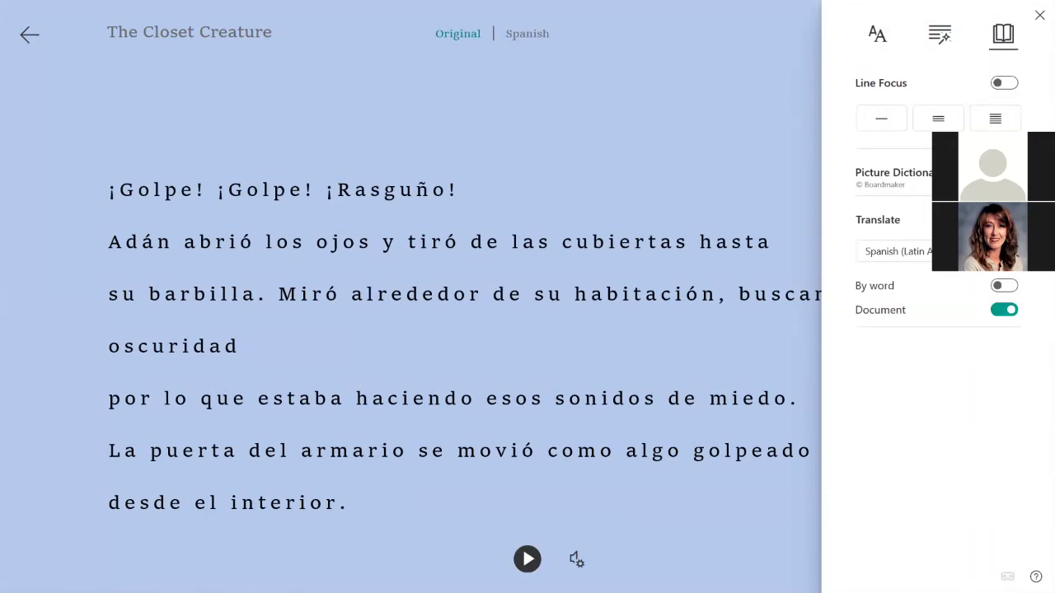
- Play and pause the Spanish story text aloud, and view the picture entries for "Rasguño" and "buscando"
click(527, 559)
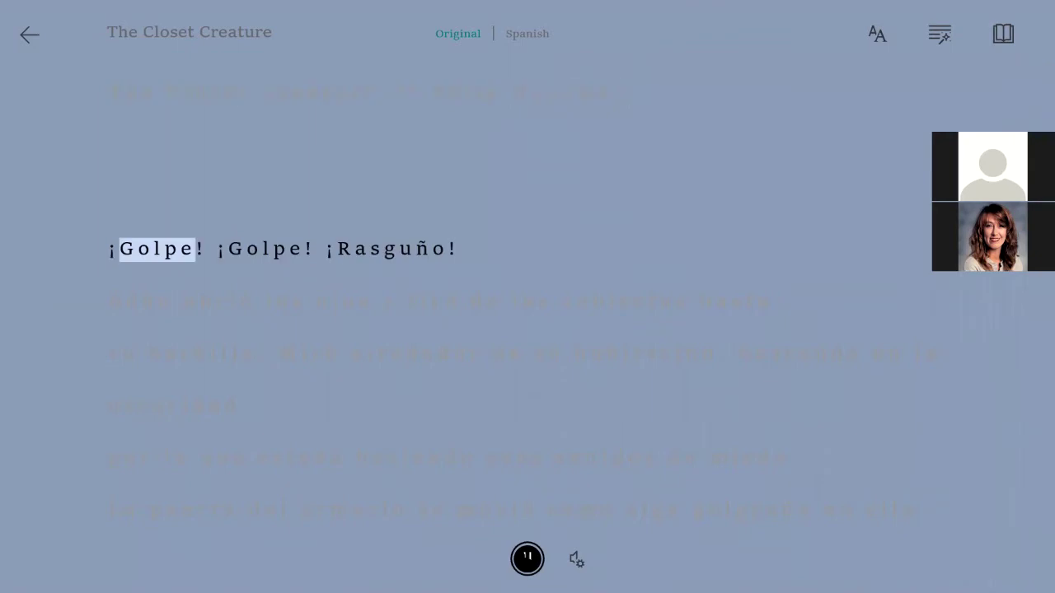
key(space)
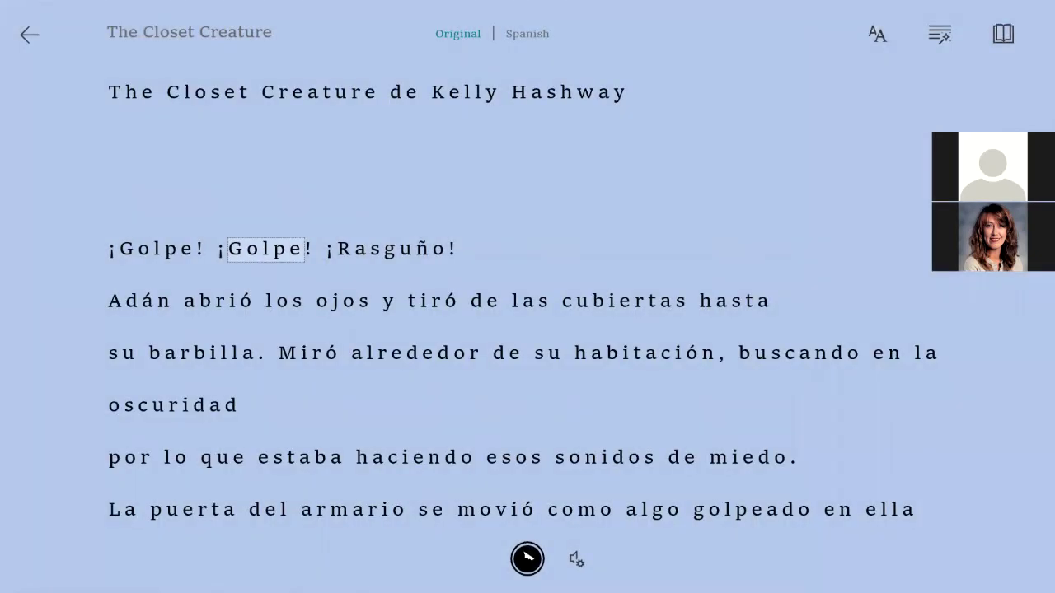
click(396, 258)
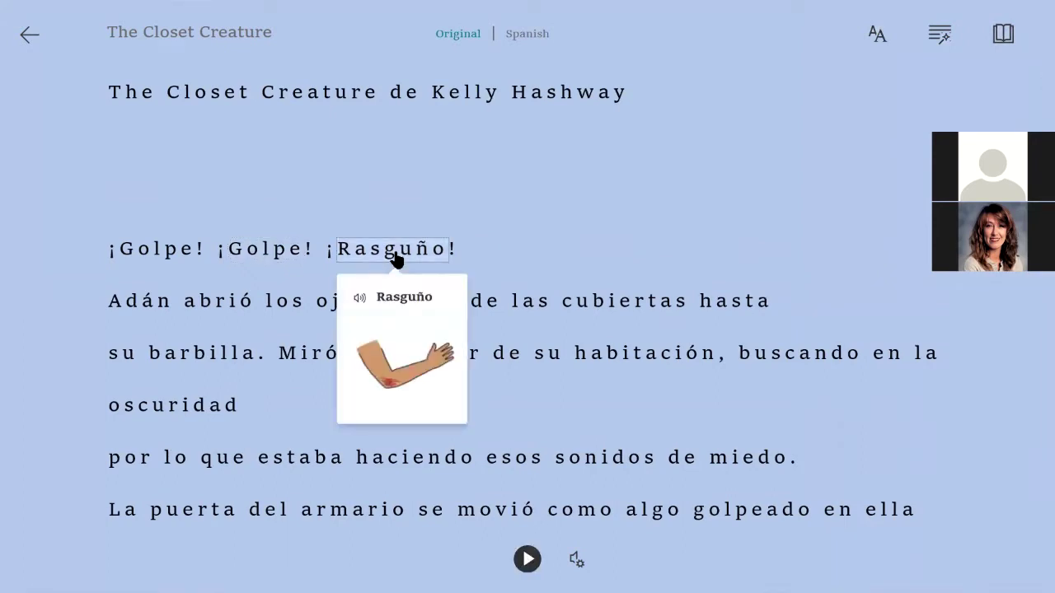
click(804, 363)
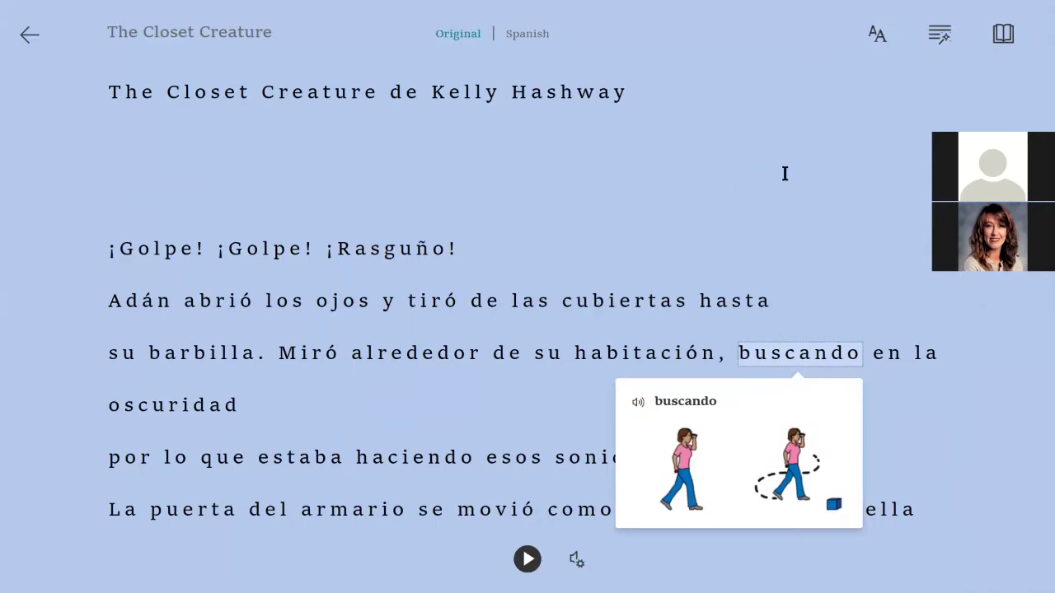
- Exit and reopen Immersive Reader, and set the font to Comic Sans with the cream theme
click(30, 36)
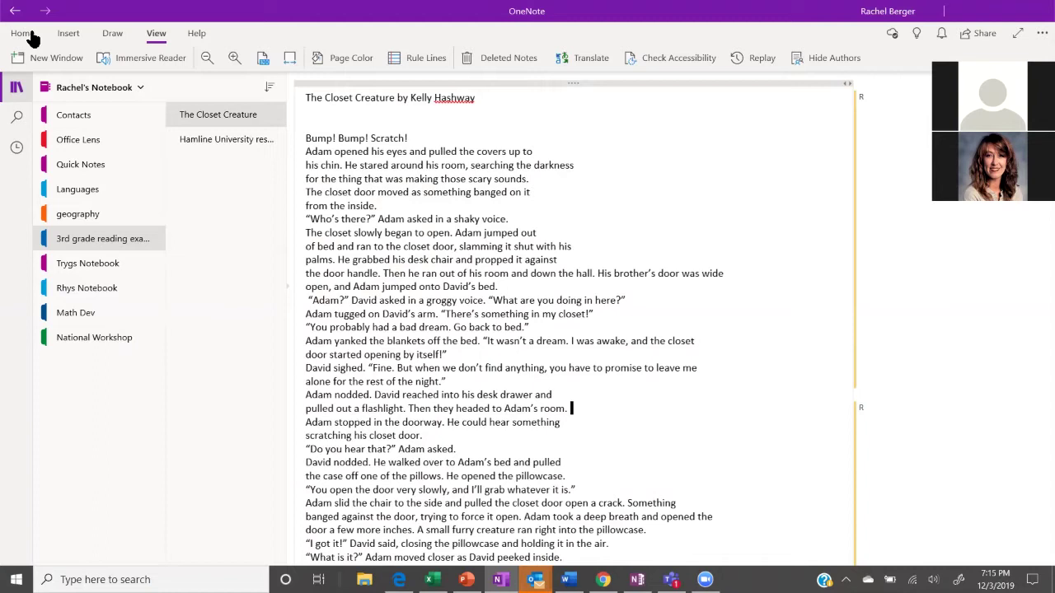
click(108, 62)
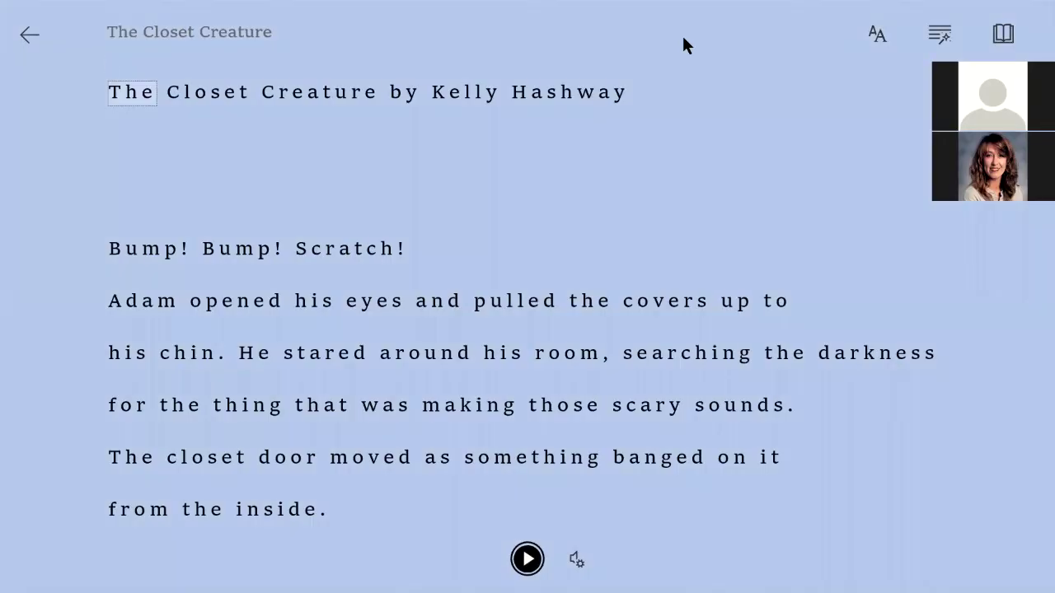
click(874, 47)
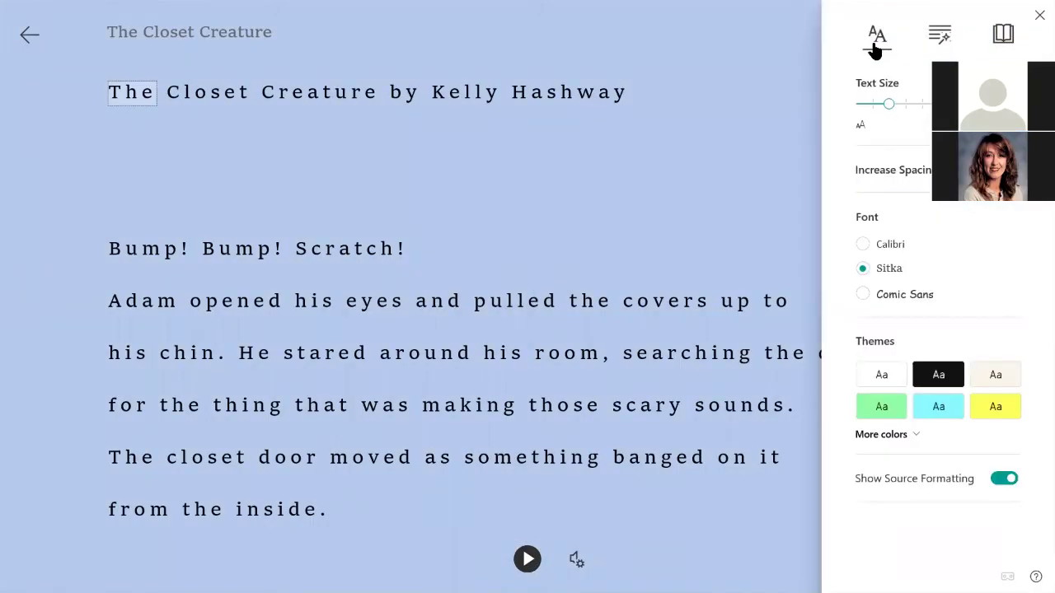
click(862, 295)
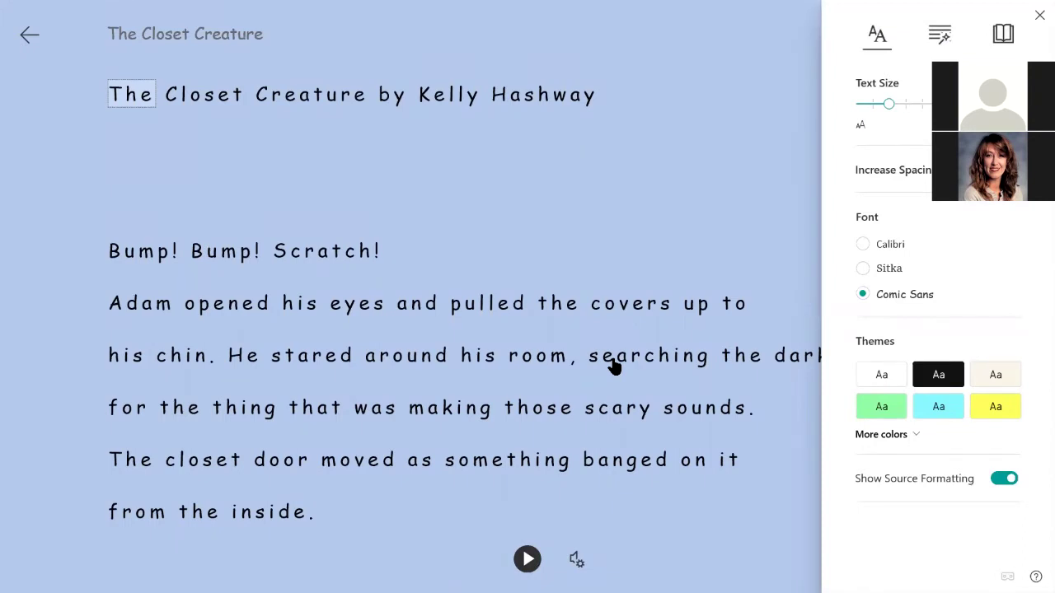
click(912, 437)
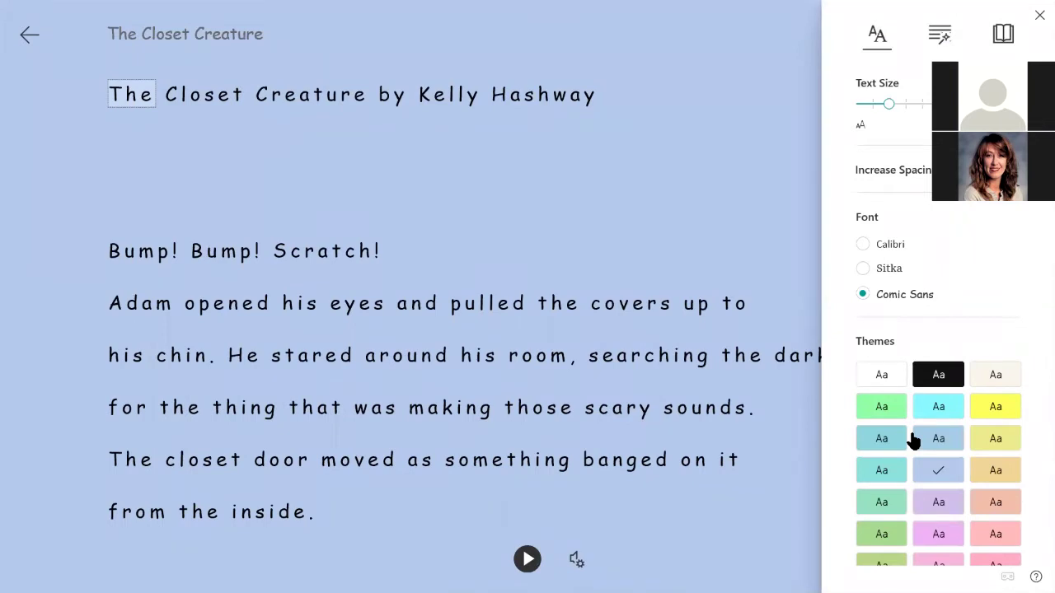
key(Return)
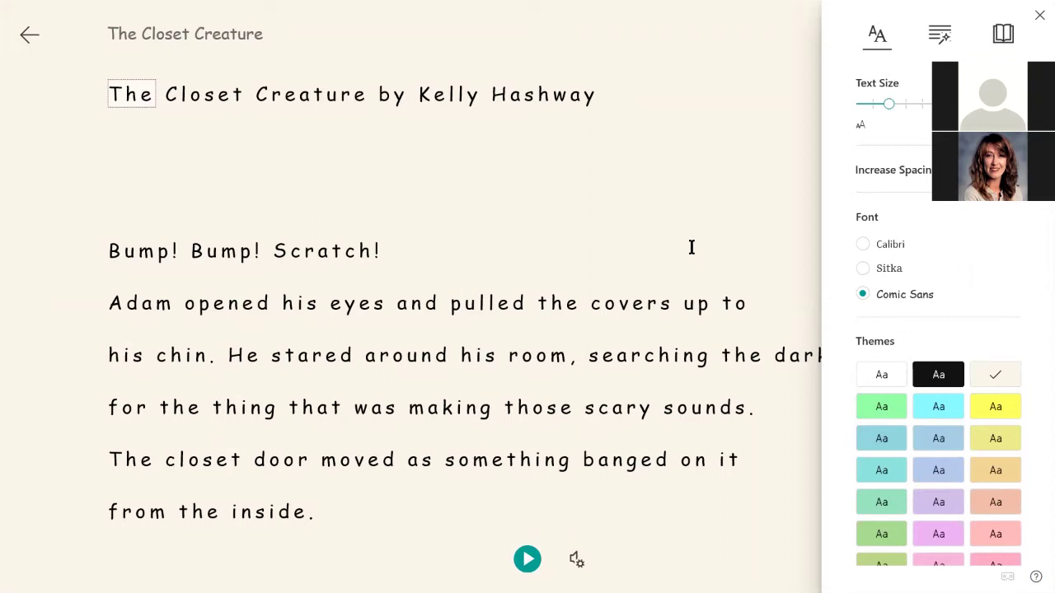
- Check the reading preferences, view the picture entry for "covers", and exit Immersive Reader
click(1002, 36)
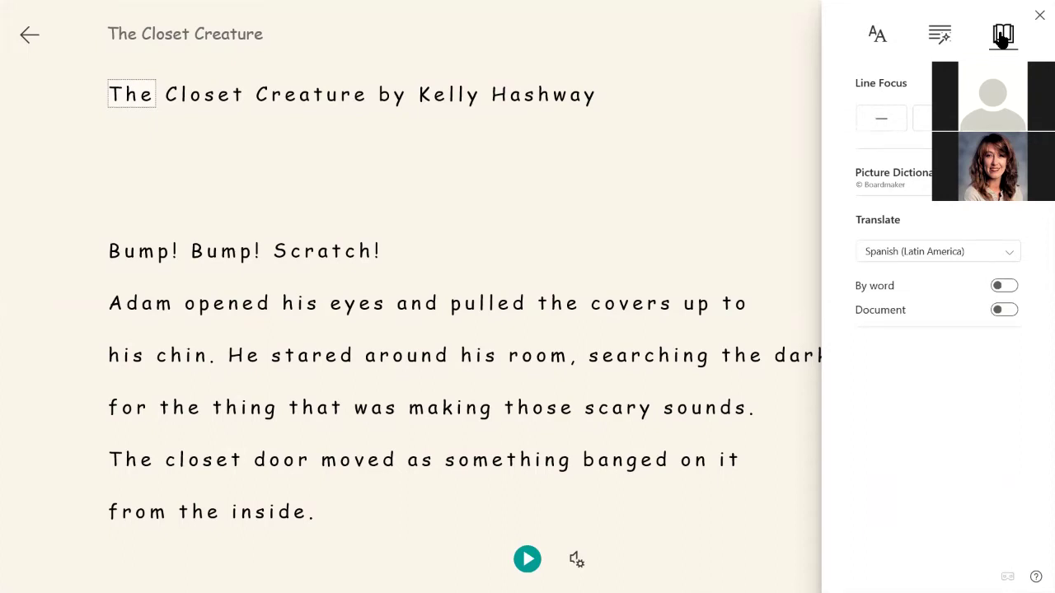
click(629, 309)
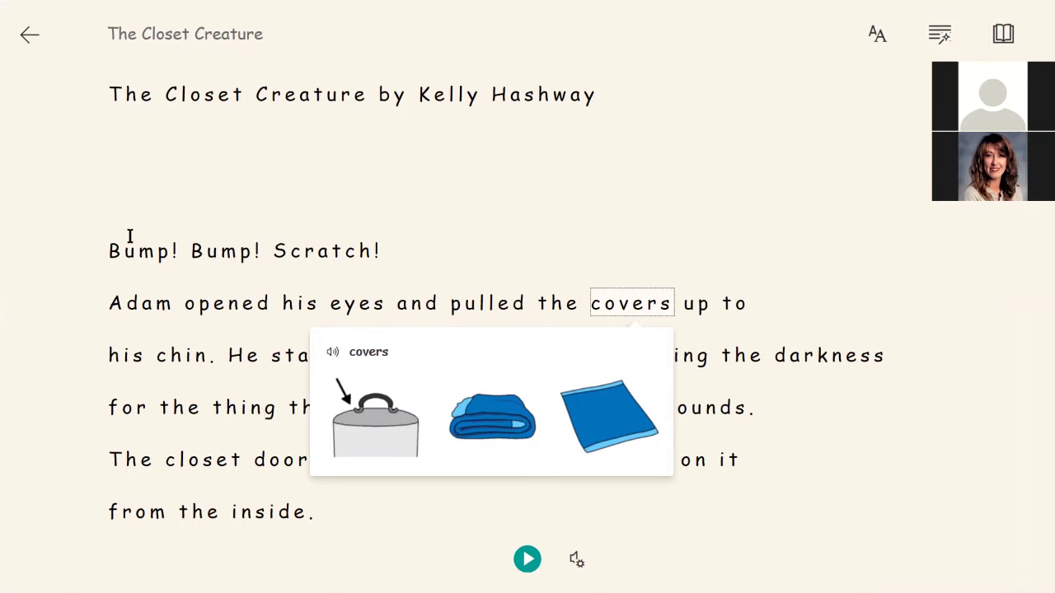
click(31, 36)
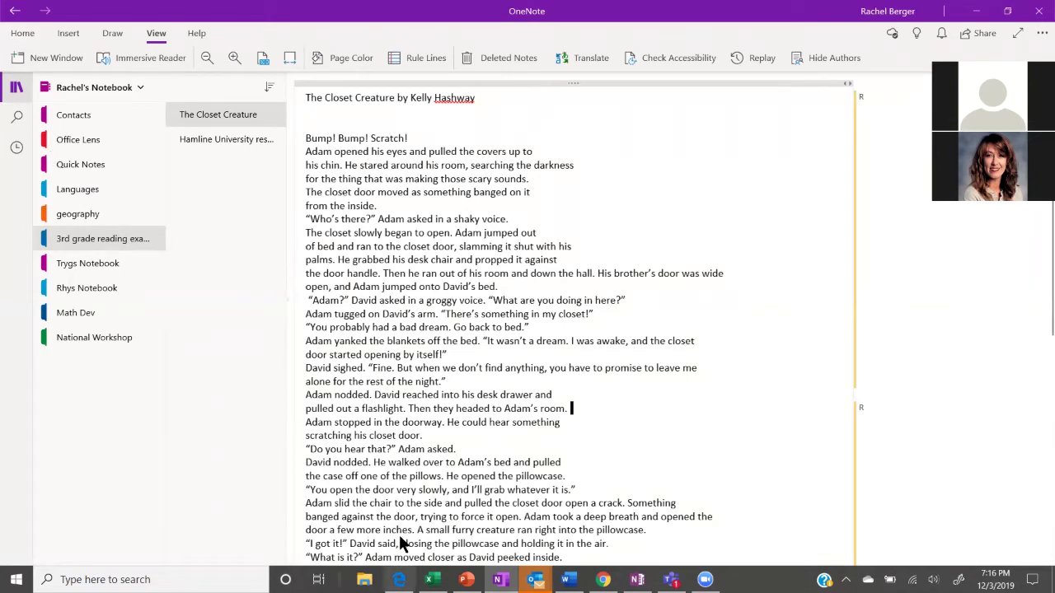
- Switch to Microsoft Edge and show the TweenTribune article about Paris
mouse_move(399, 579)
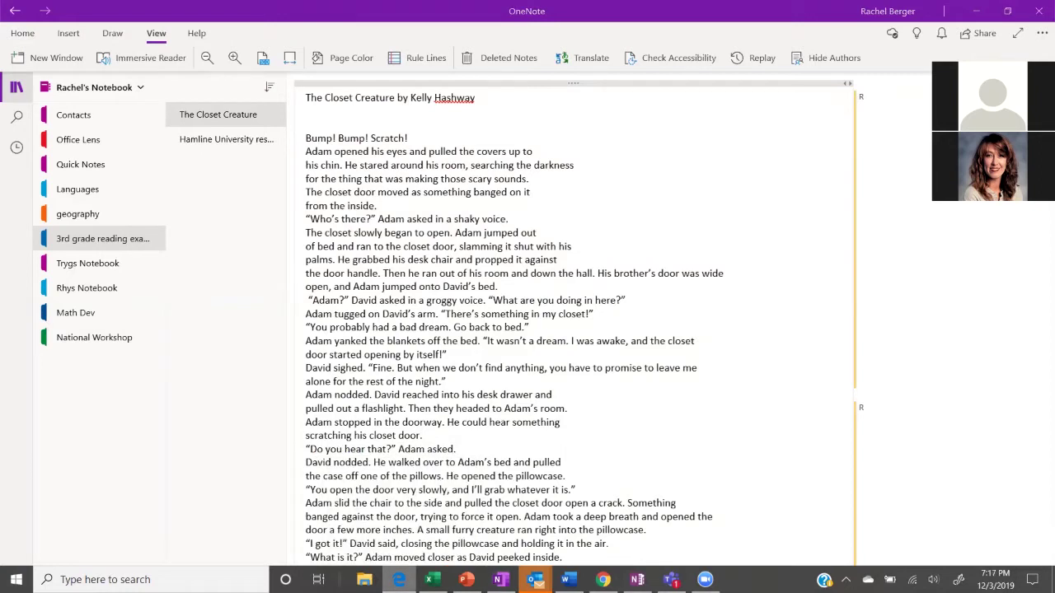
right_click(399, 580)
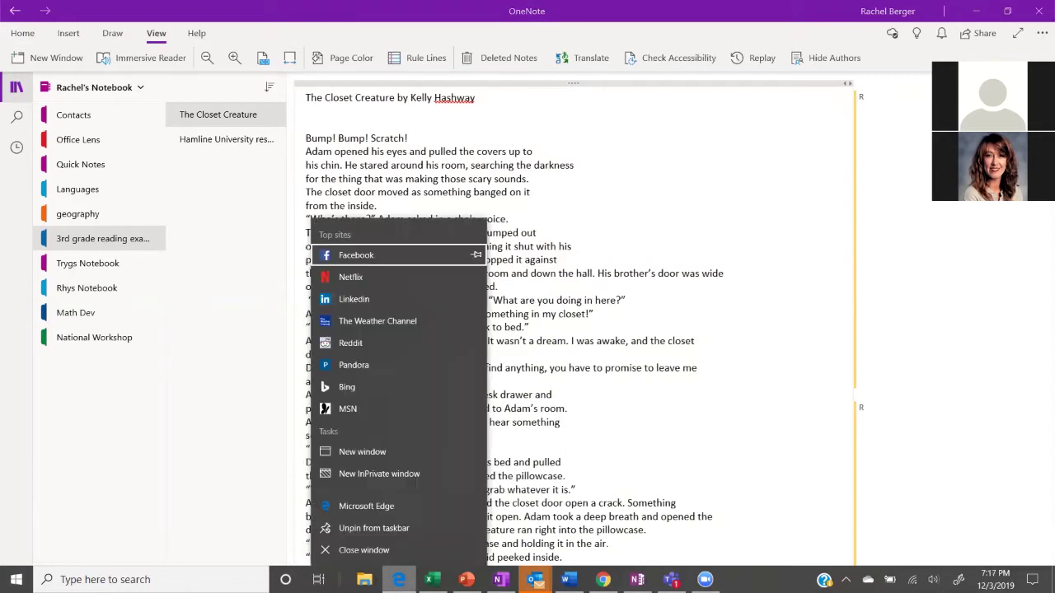
key(Escape)
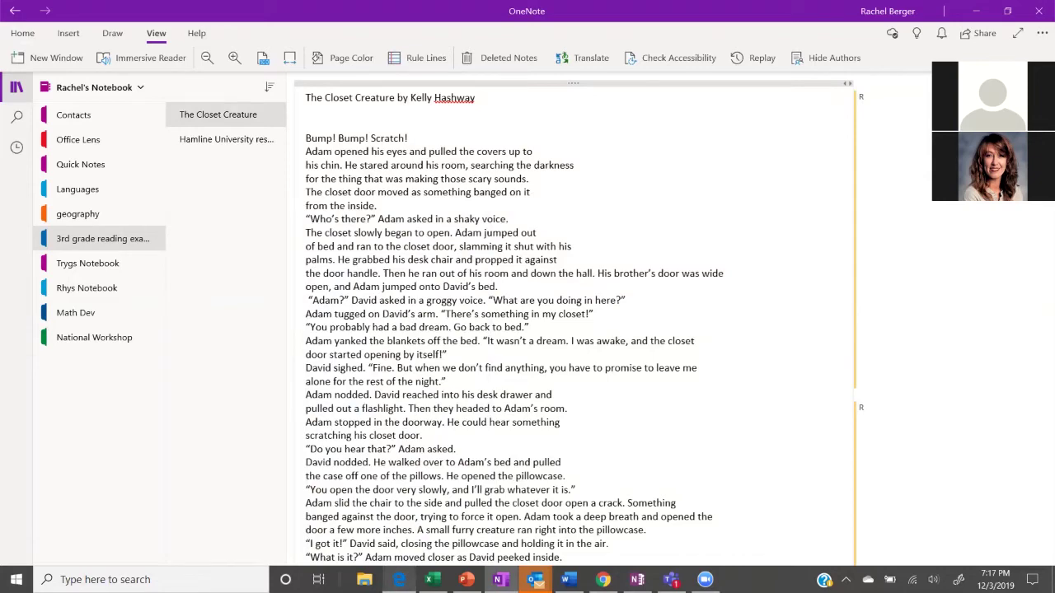
key(alt+Tab)
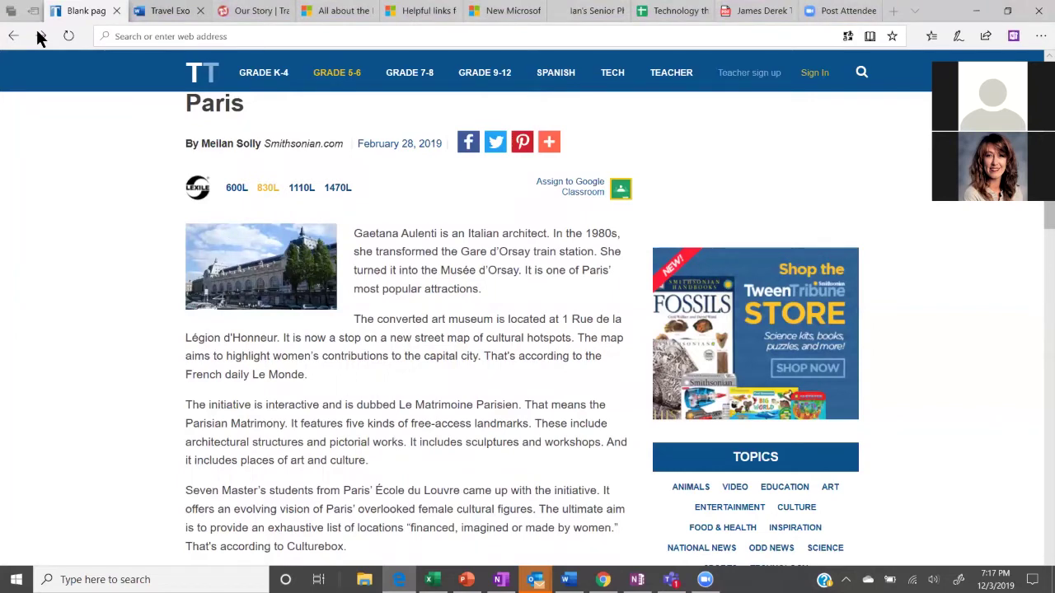
- Show the Travel Exotica - Multiple Languages document in Word and open it in Immersive Reader
mouse_move(172, 11)
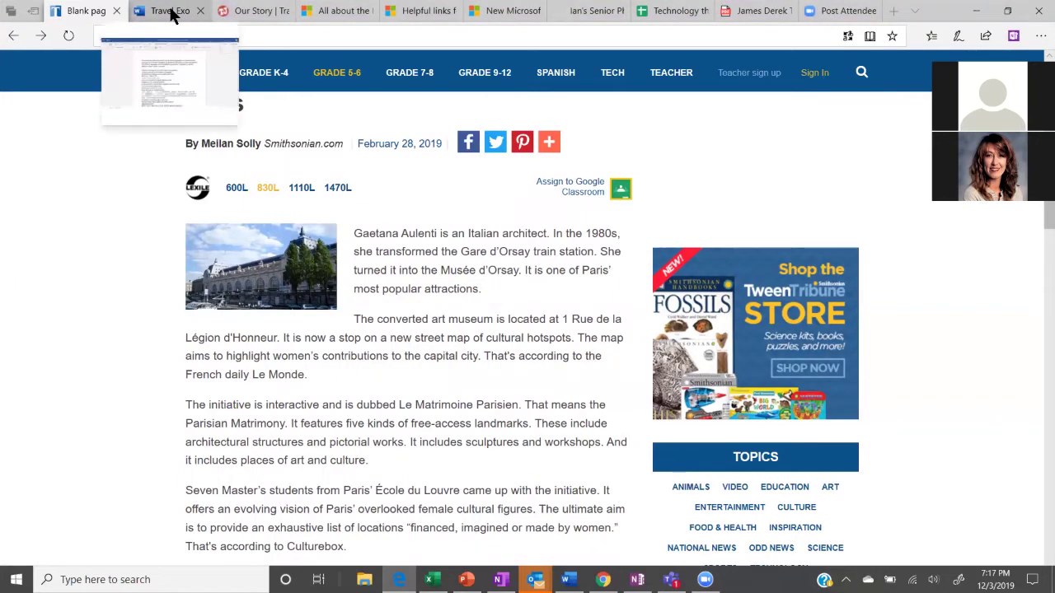
click(172, 12)
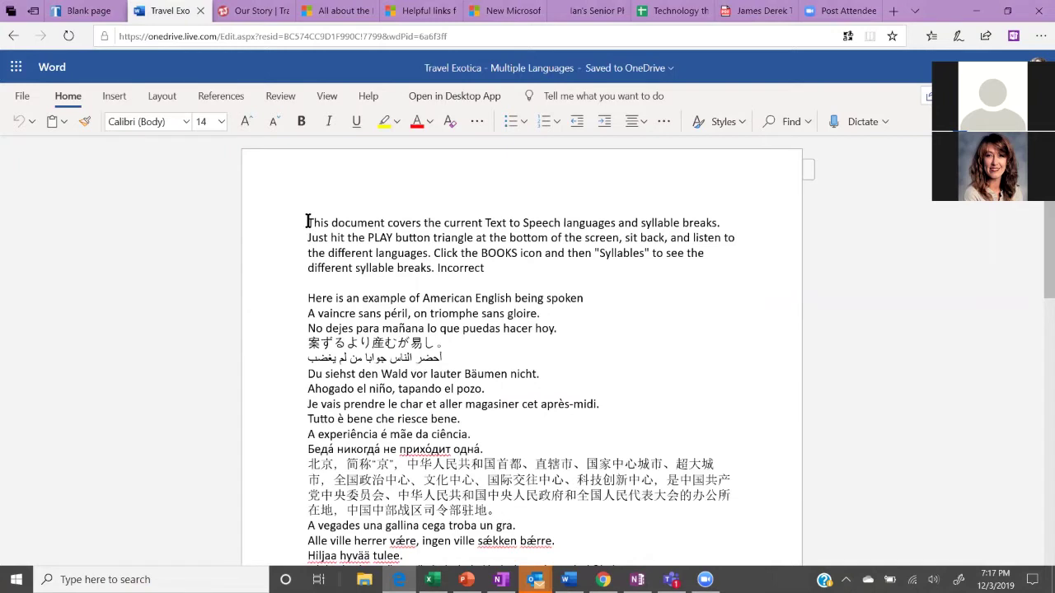
click(328, 97)
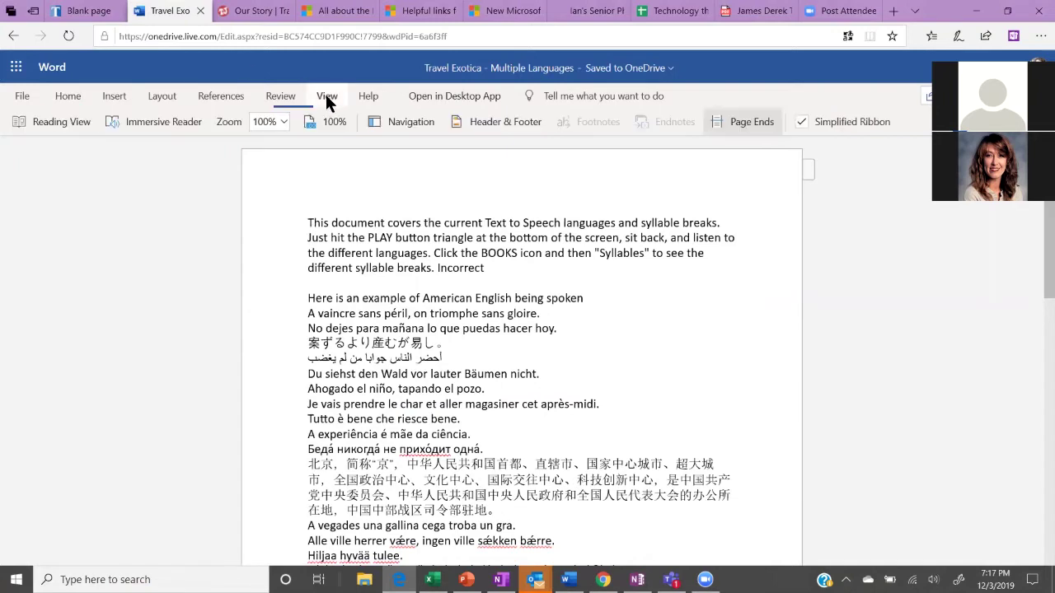
click(169, 124)
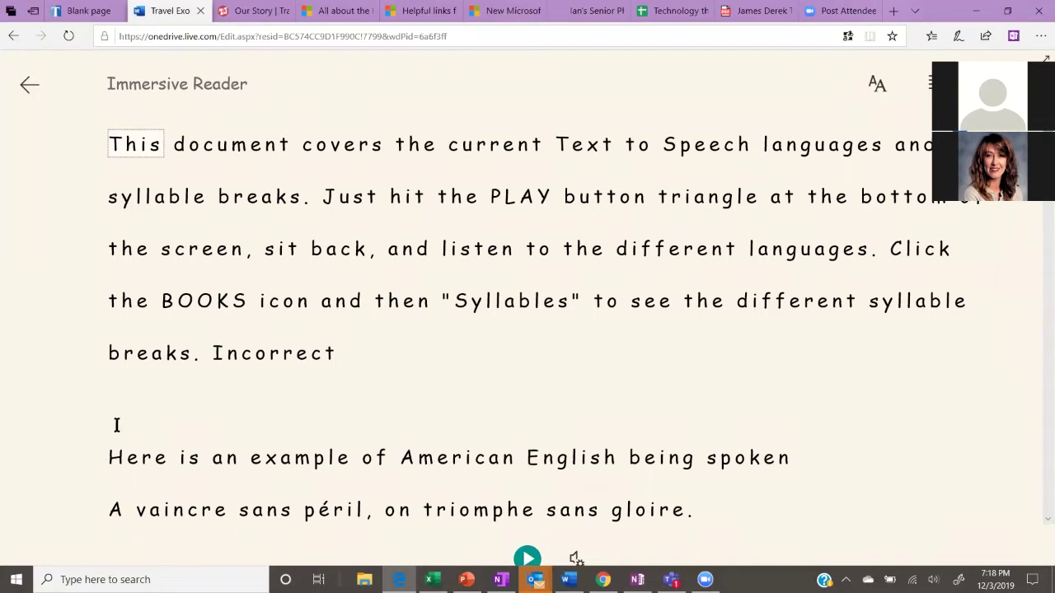
- Read the multilingual text aloud from "A vaincre sans péril" with the volume lowered, pause it, and exit Immersive Reader
click(114, 506)
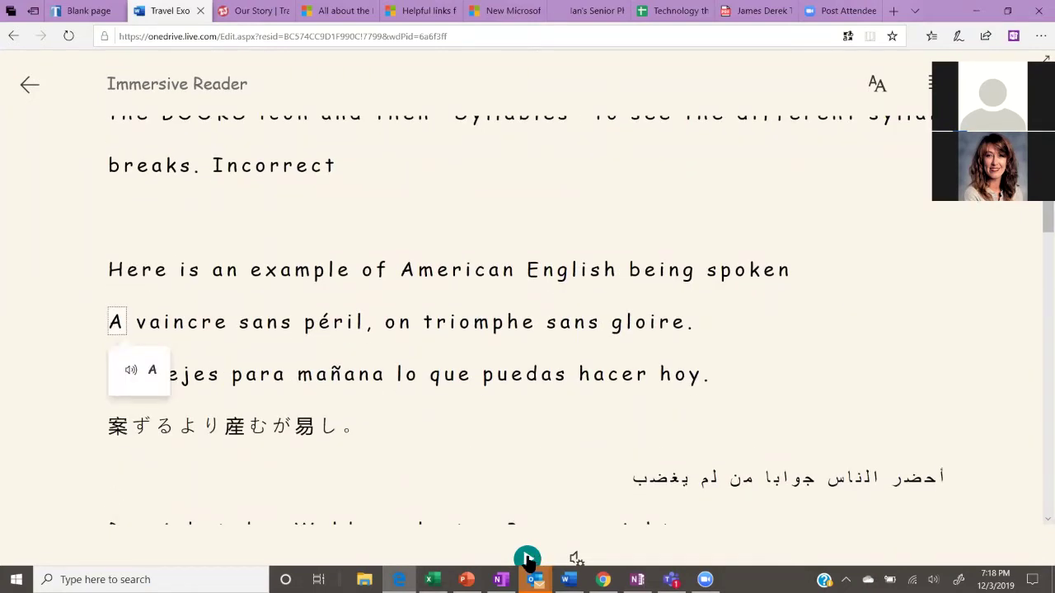
click(527, 559)
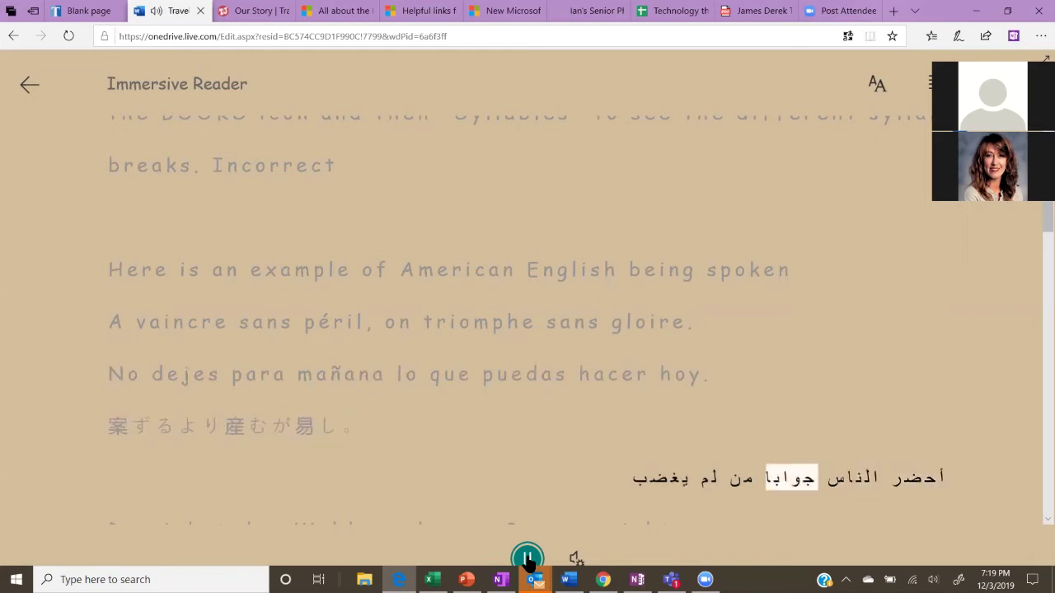
key(XF86AudioLowerVolume)
key(XF86AudioLowerVolume)
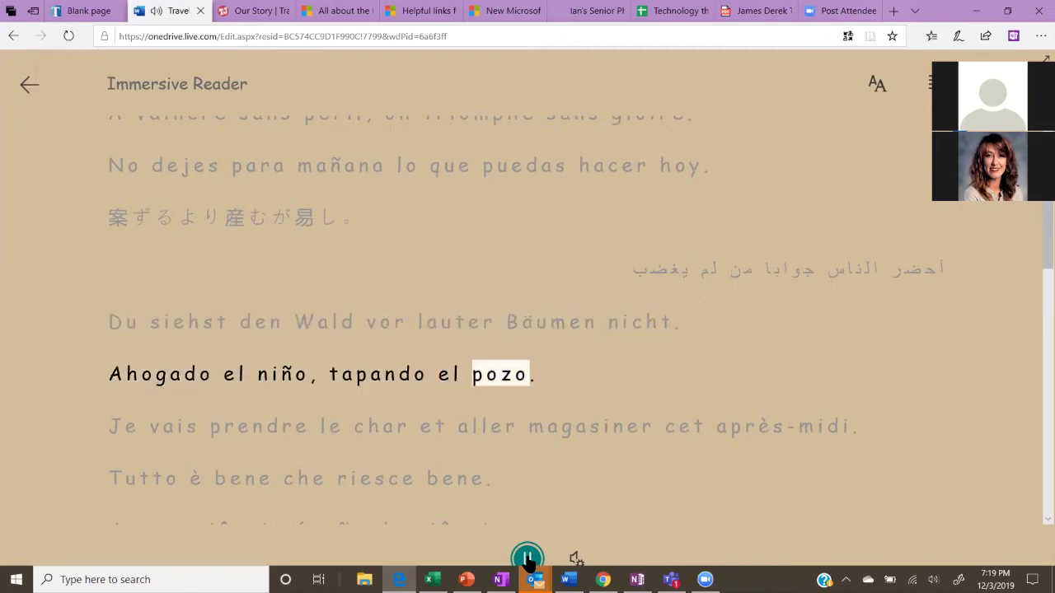
click(527, 560)
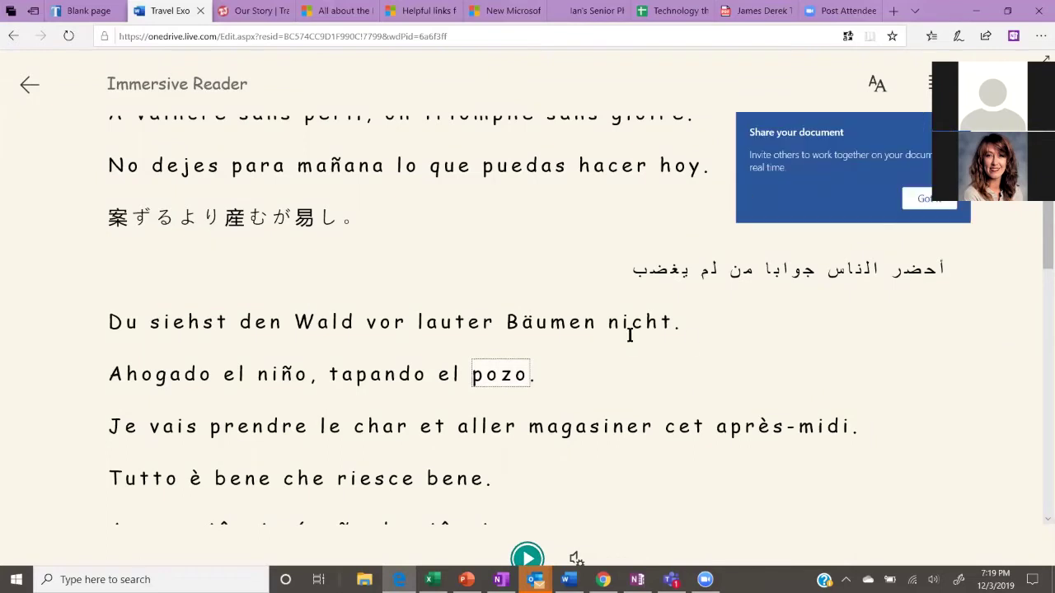
click(28, 85)
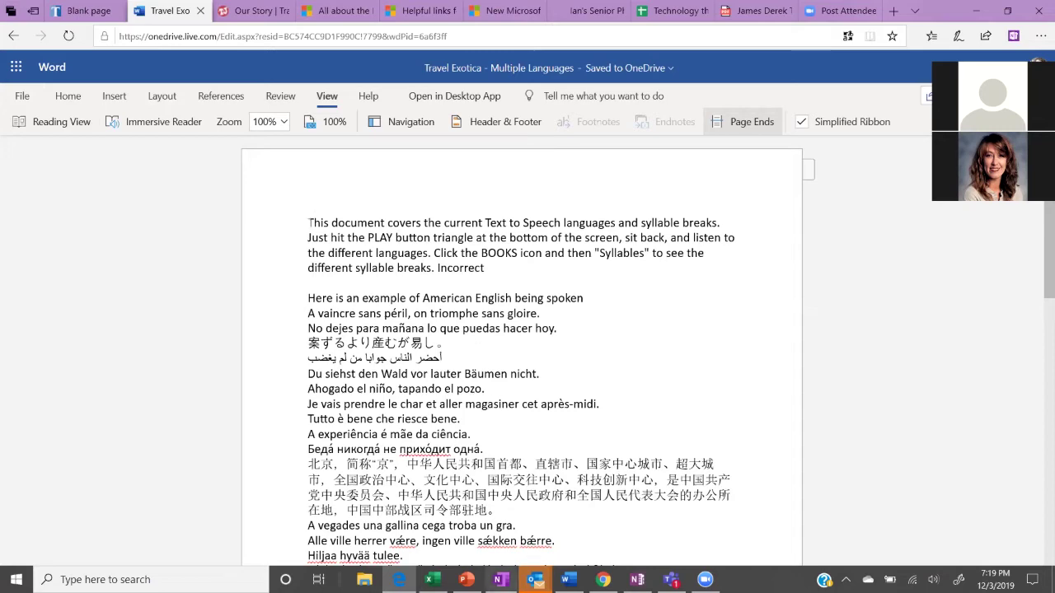
- Switch to OneNote, view the file selection dialog for inserting a file, and cancel it
click(500, 579)
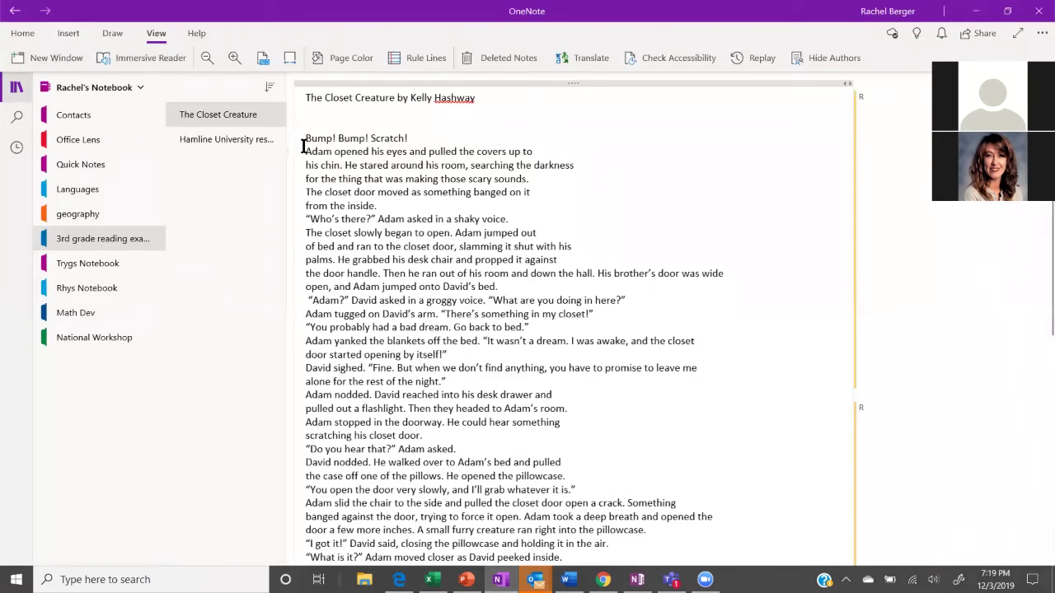
click(68, 36)
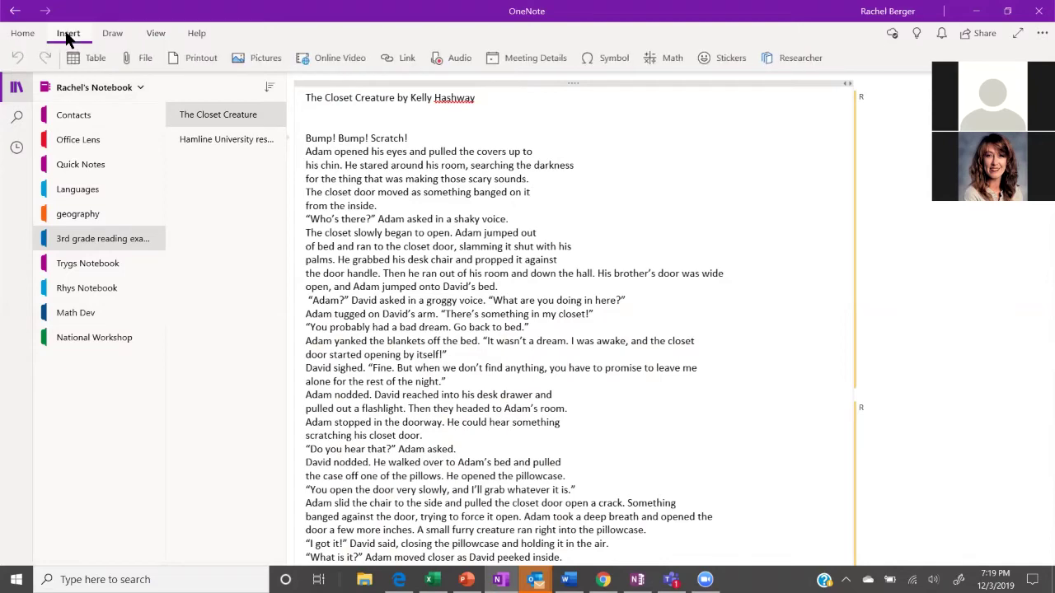
click(136, 59)
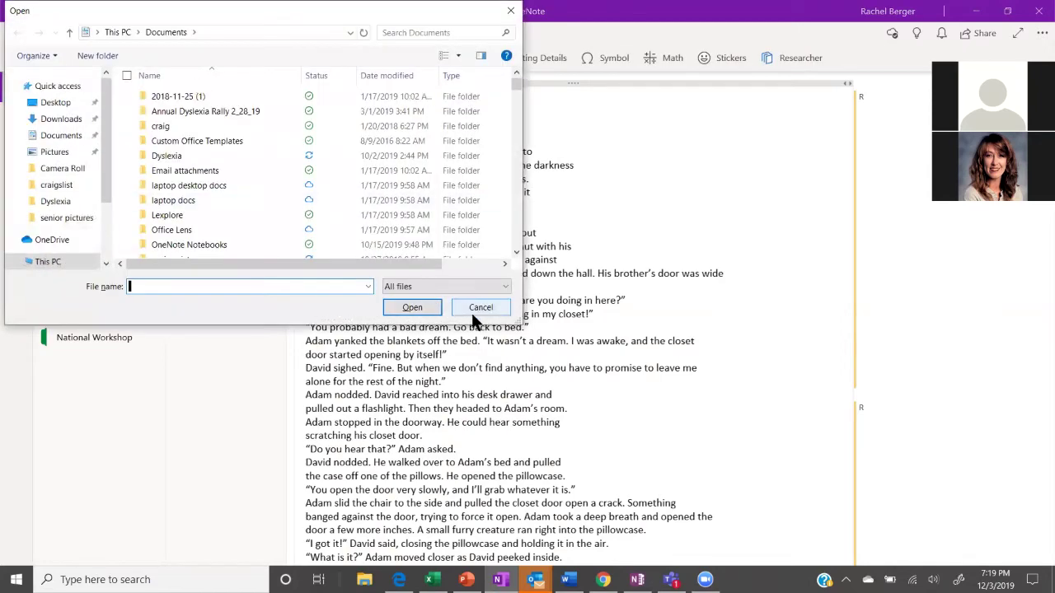
click(472, 310)
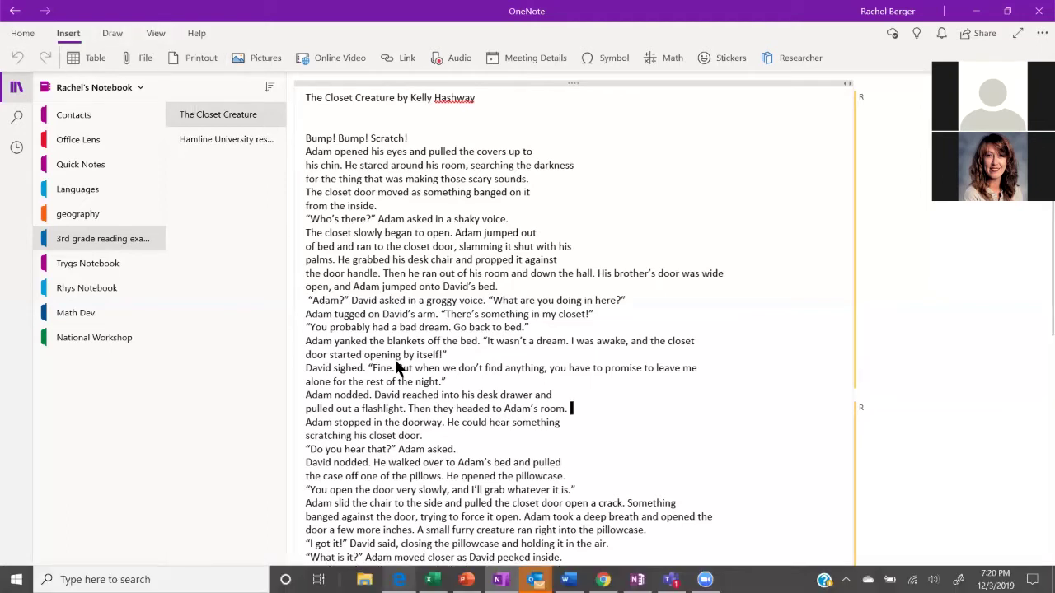
- Return to Microsoft Edge and look over the TweenTribune article about Paris, including its headline and Lexile reading levels
mouse_move(398, 579)
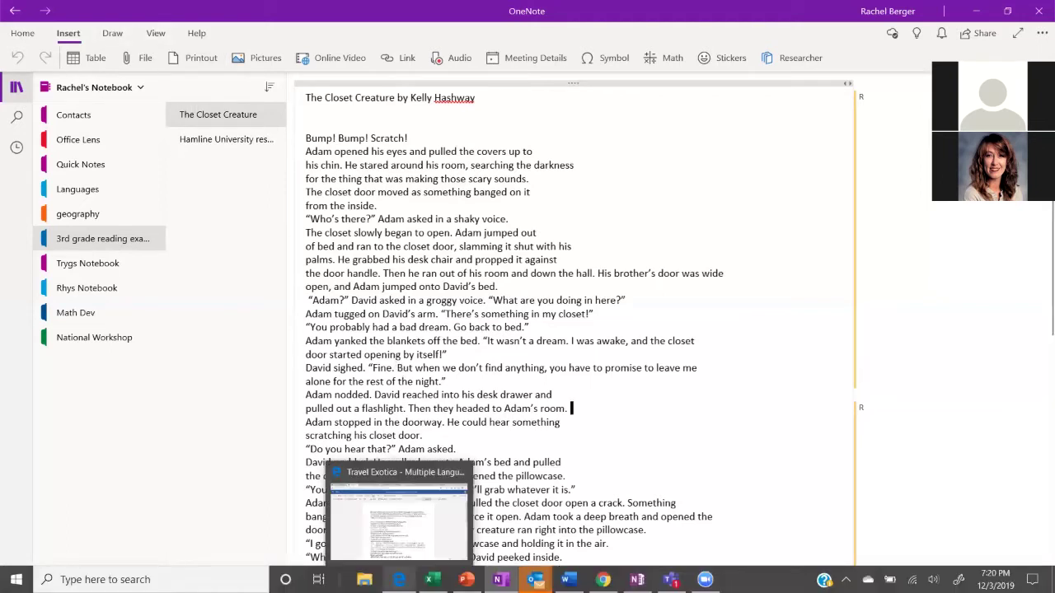
click(402, 537)
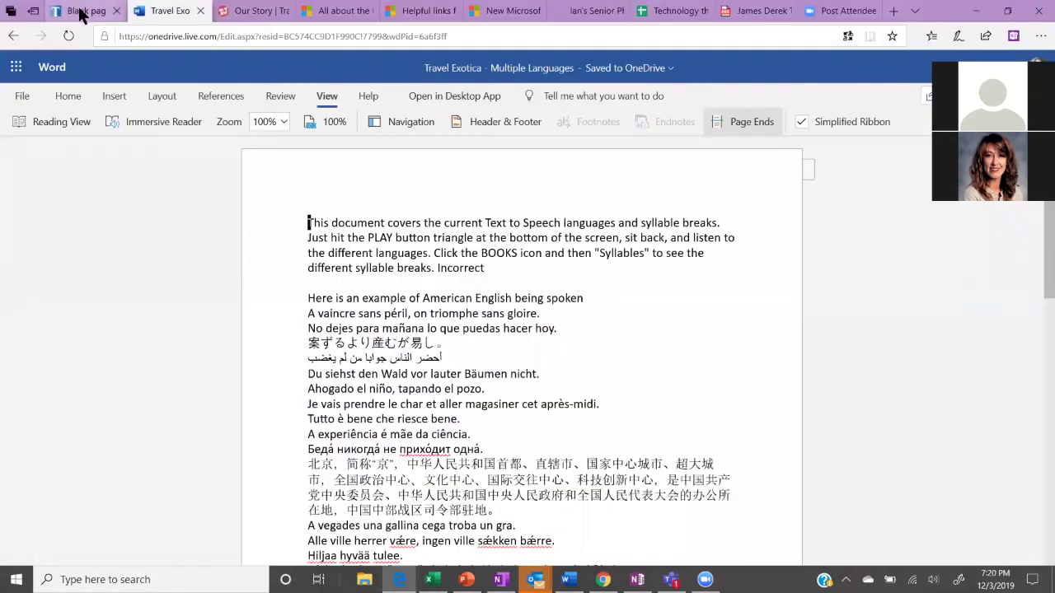
mouse_move(80, 15)
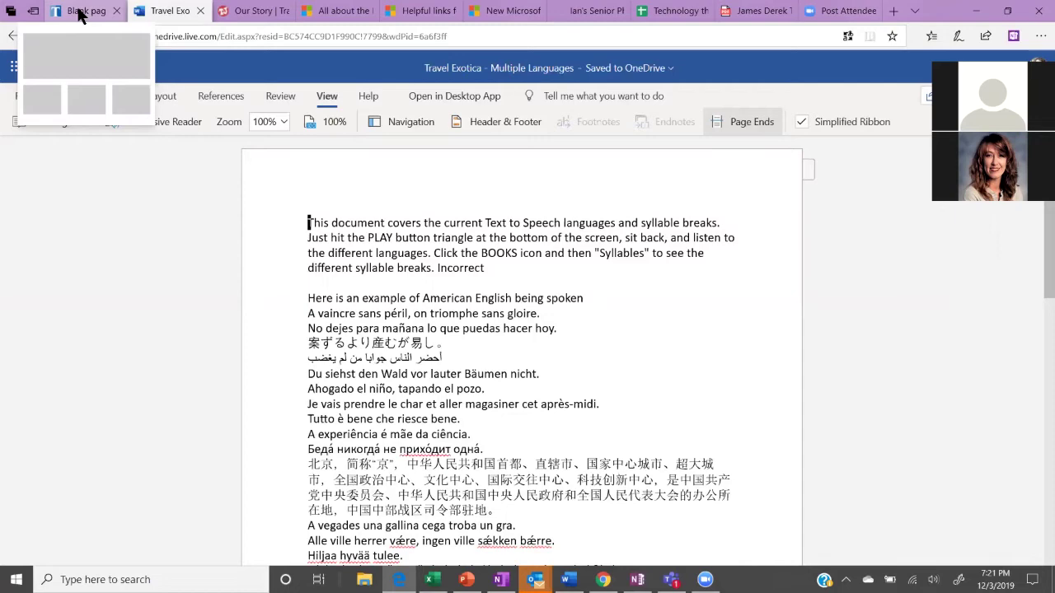
click(80, 16)
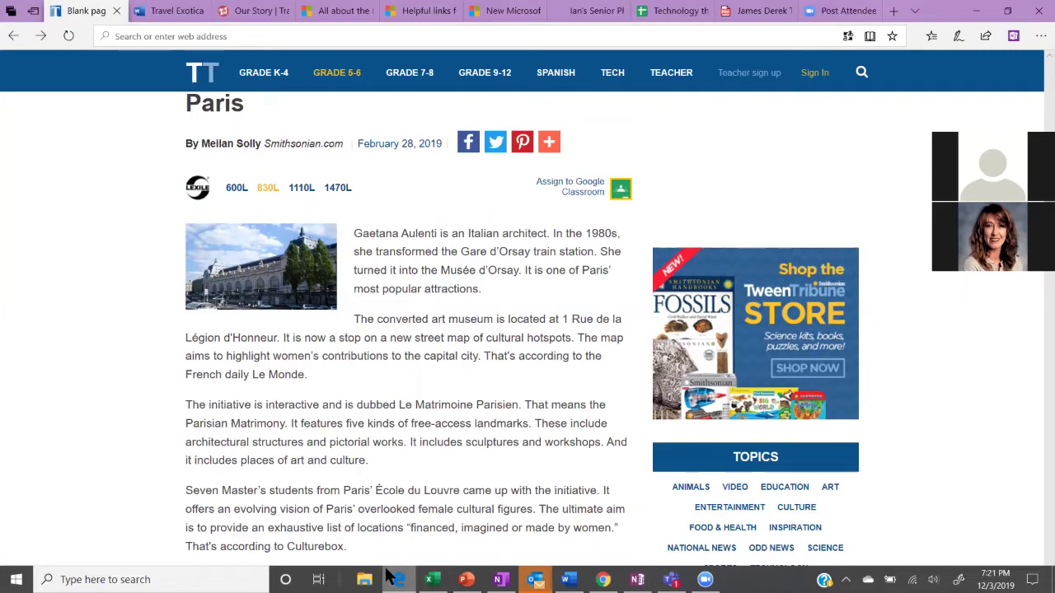
mouse_move(397, 579)
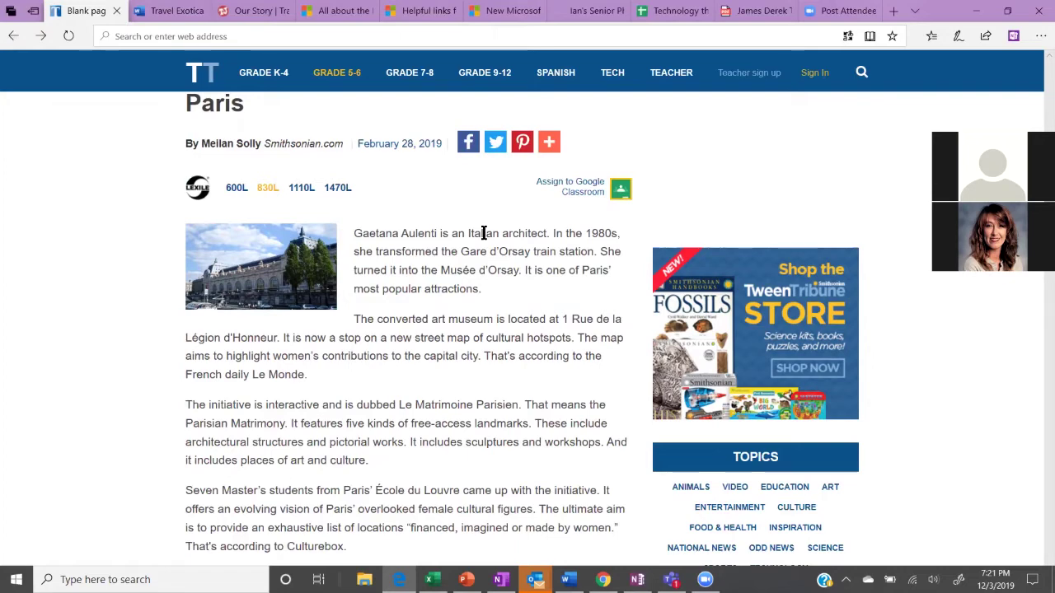
scroll(484, 233, down, 1)
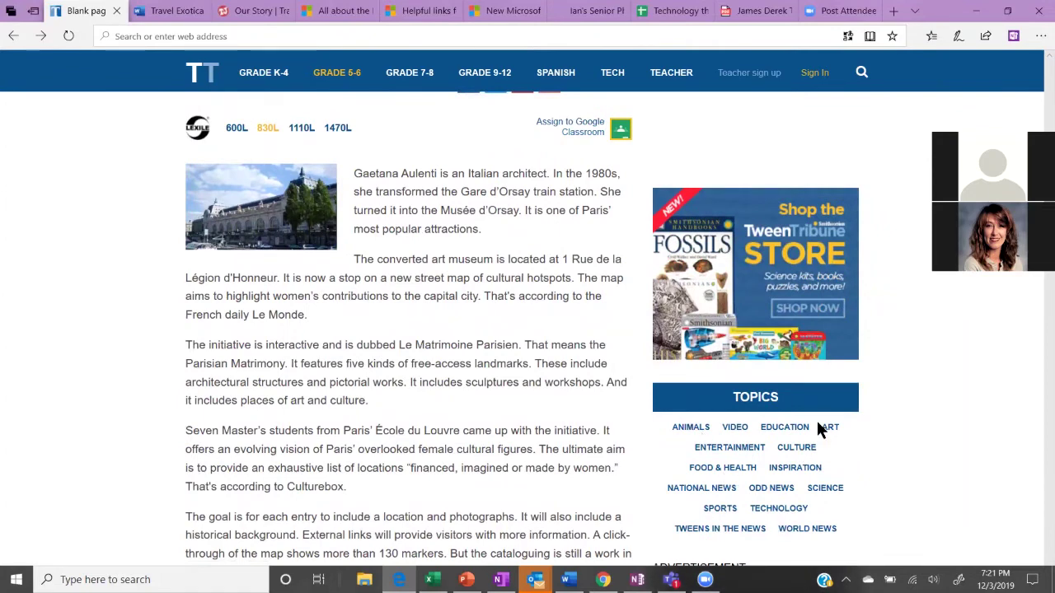
scroll(816, 419, up, 1)
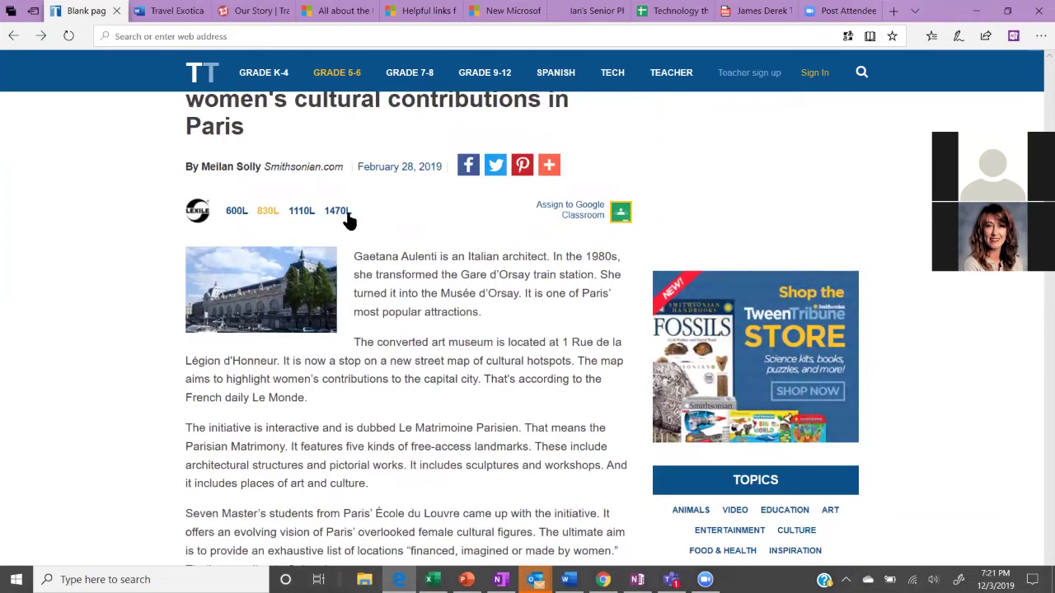
scroll(350, 221, up, 2)
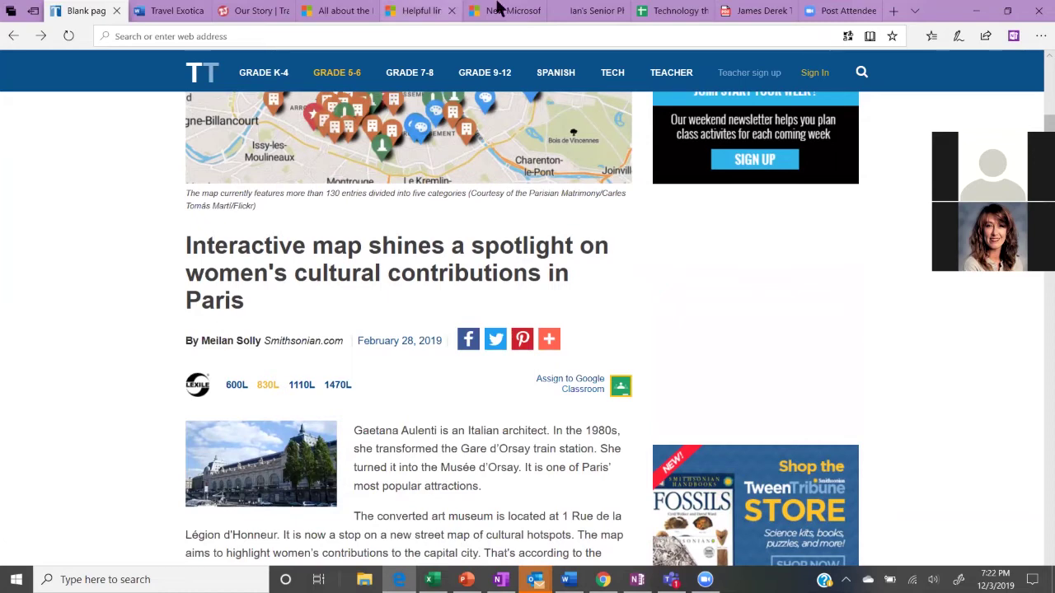
- Open the Paris article in reading view, read its title aloud, and pause the reading
click(869, 36)
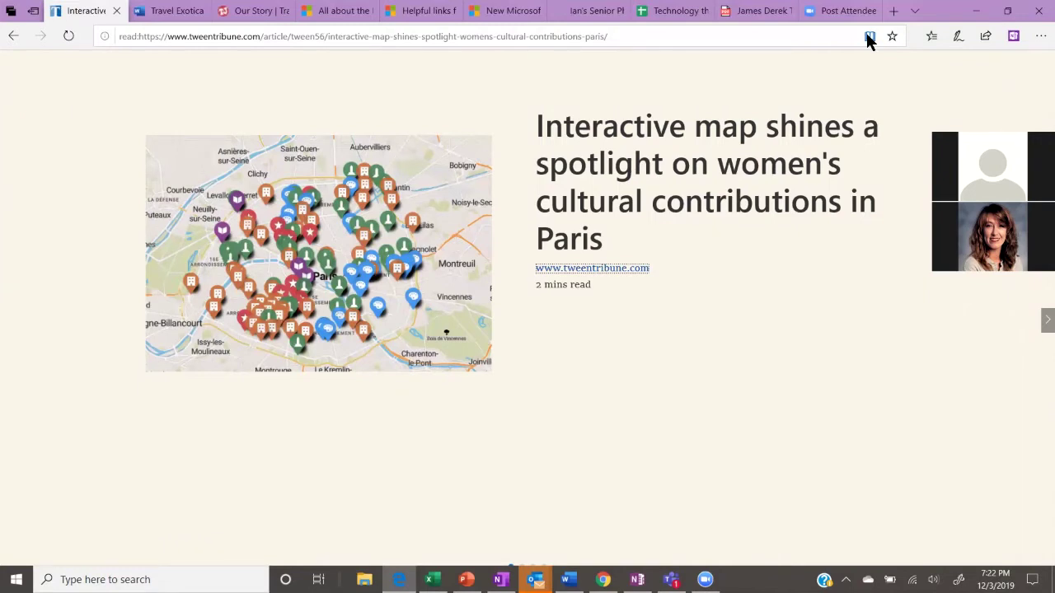
click(794, 169)
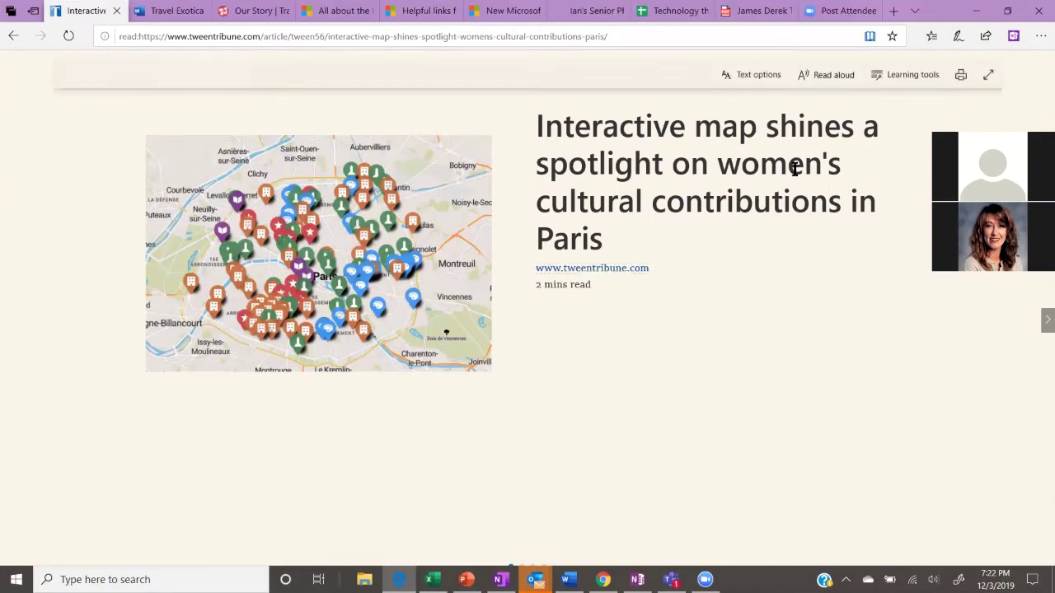
click(812, 74)
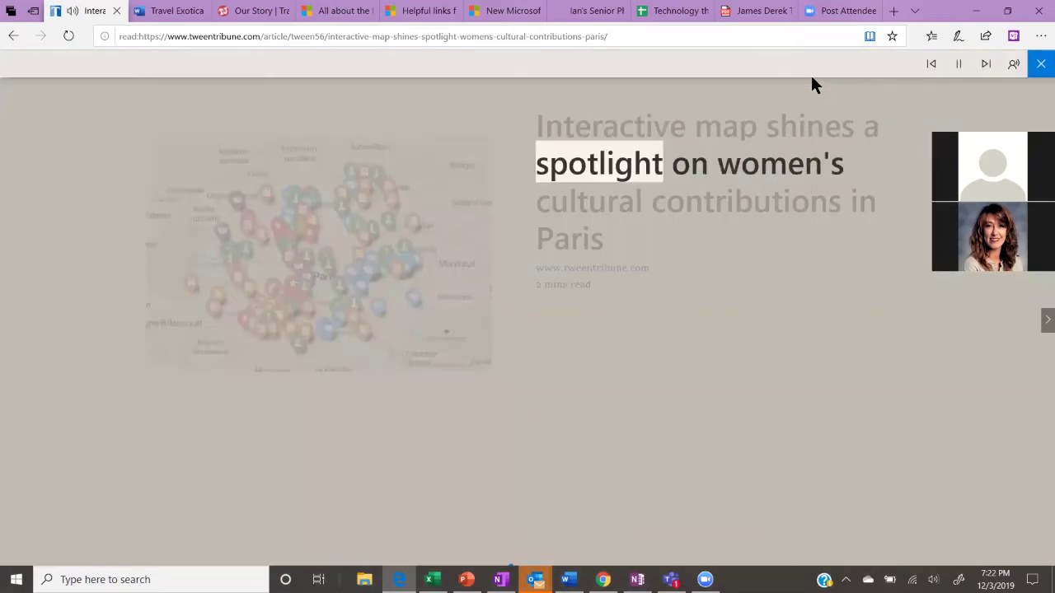
click(958, 63)
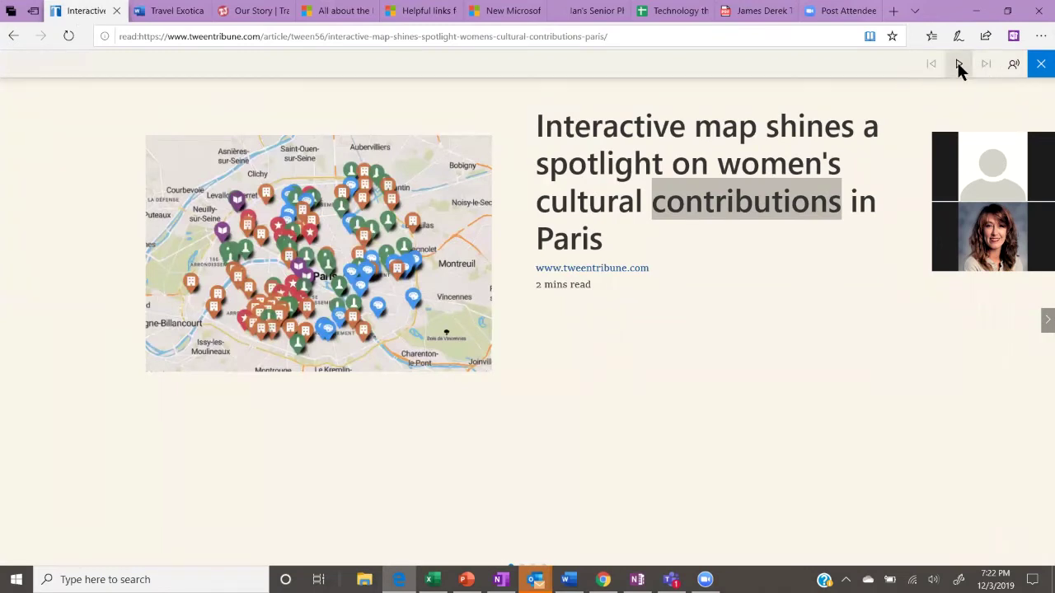
- View the speed and voice options for reading aloud and close them
click(1013, 65)
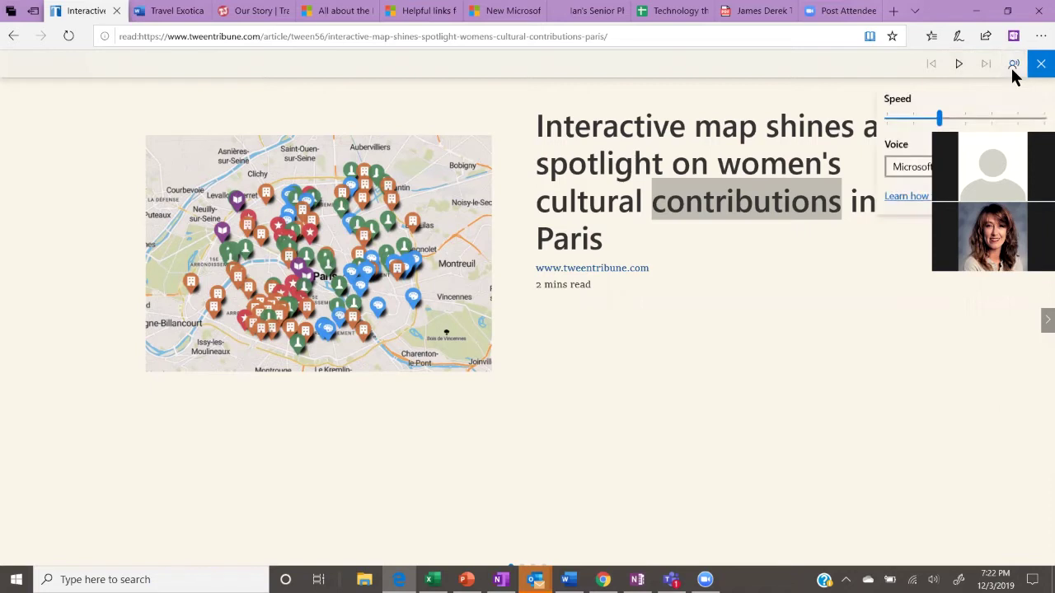
click(1013, 65)
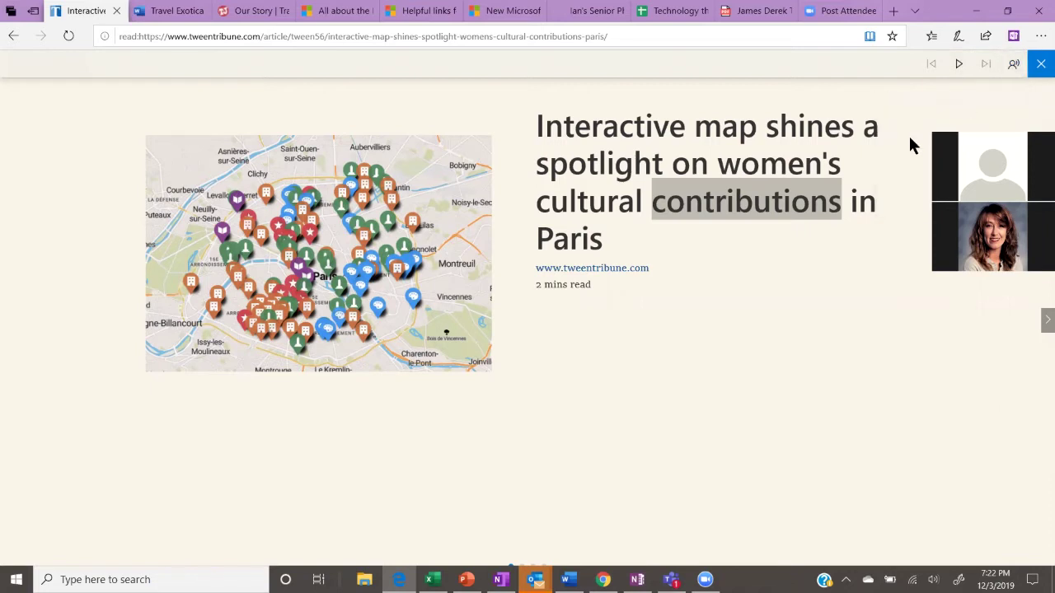
click(891, 124)
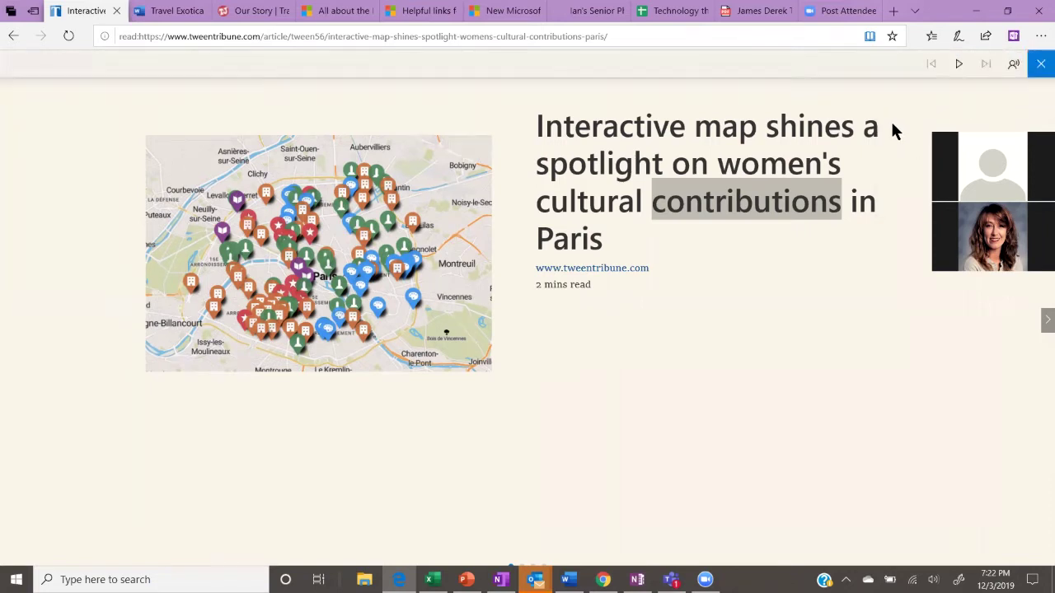
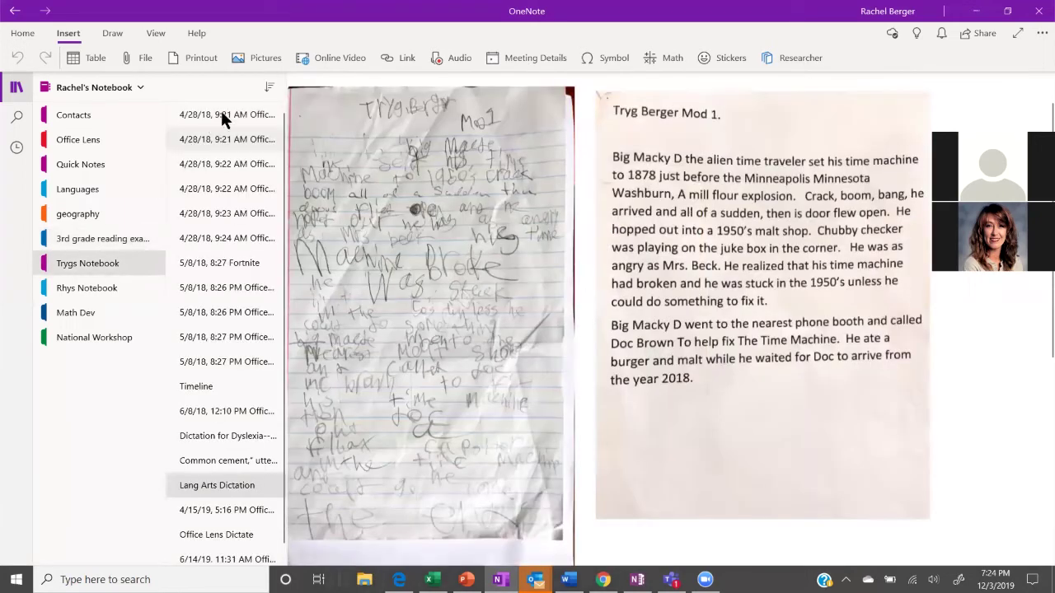
- Browse the scanned story pages in the notebook dated 4/28/18, from 9:21 AM to 9:24 AM, and return to the 9:23 AM page
click(221, 112)
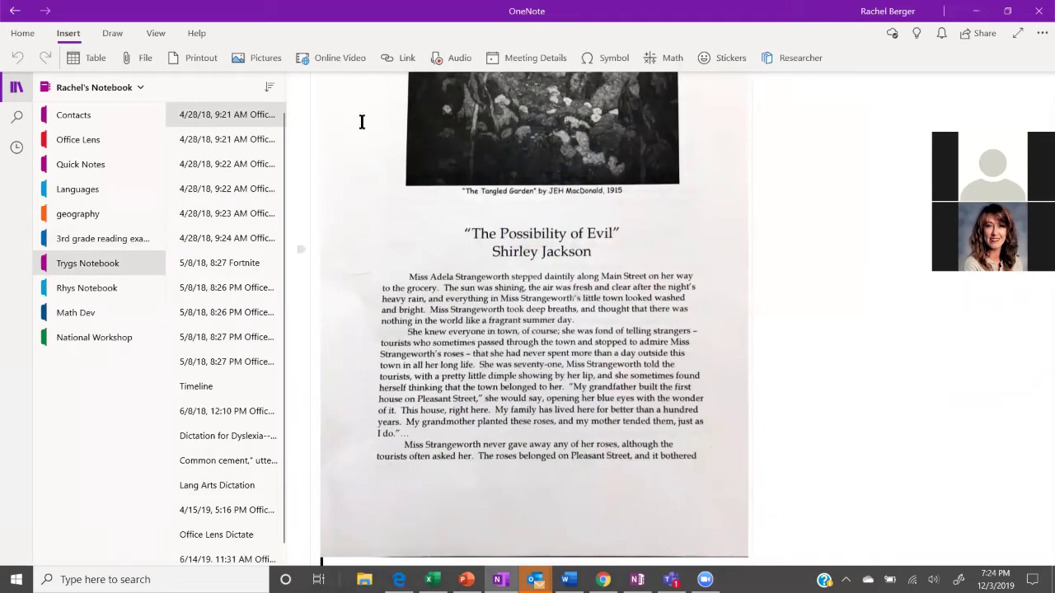
click(241, 140)
click(243, 163)
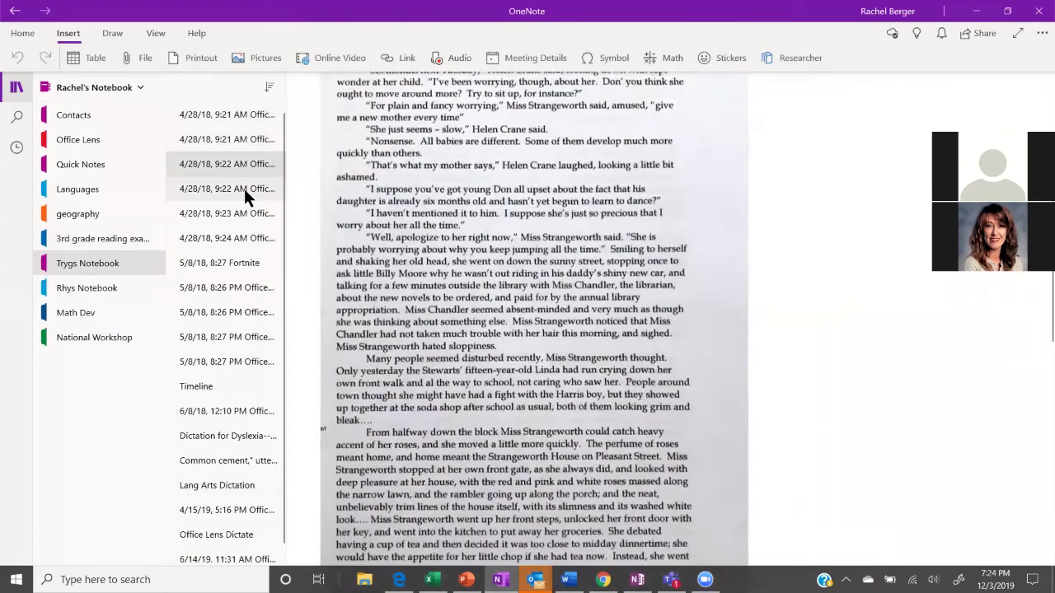
click(243, 187)
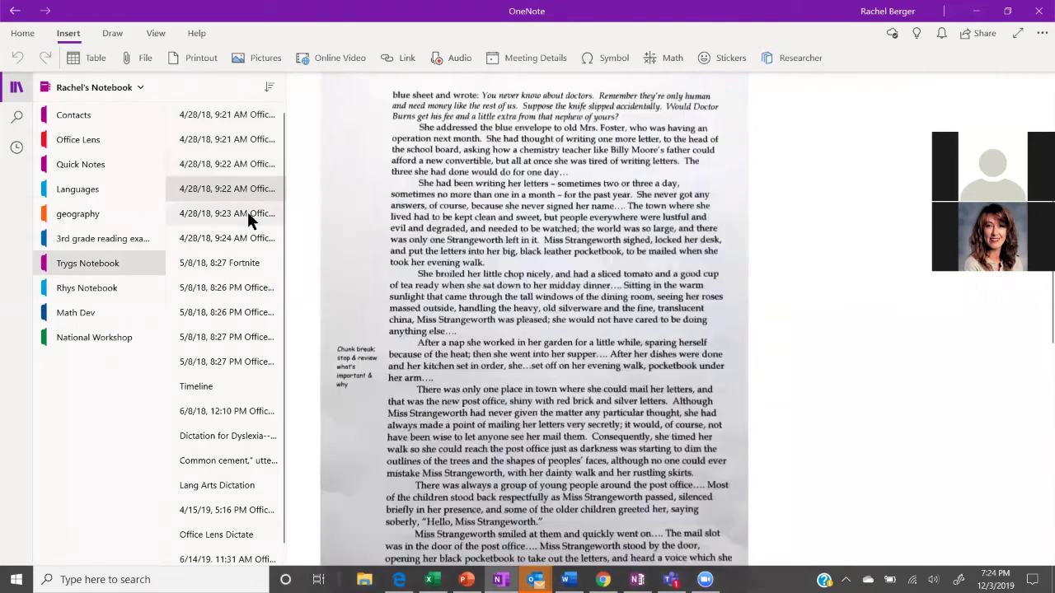
click(247, 212)
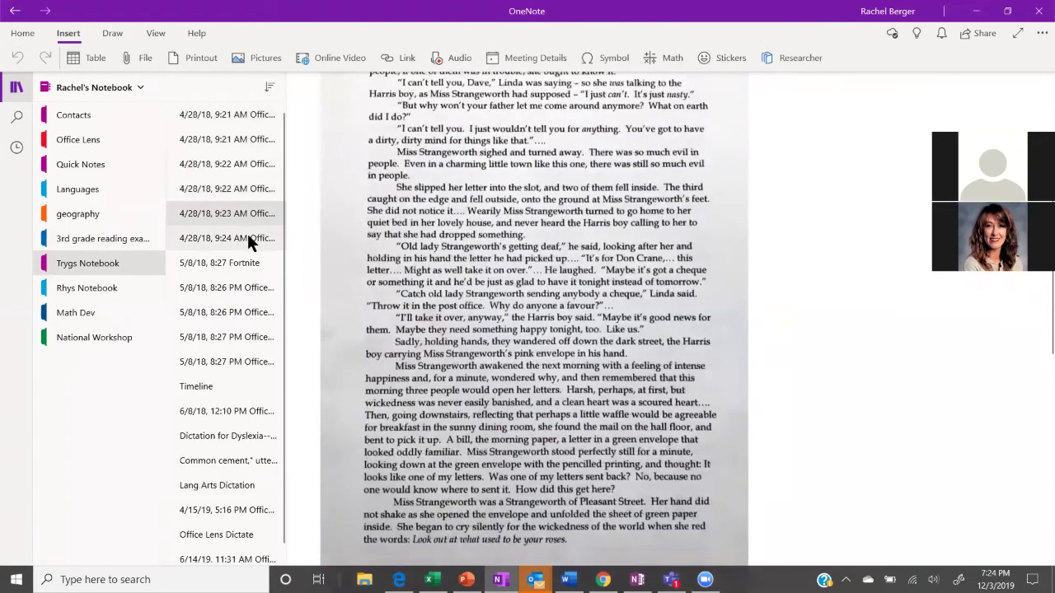
click(248, 236)
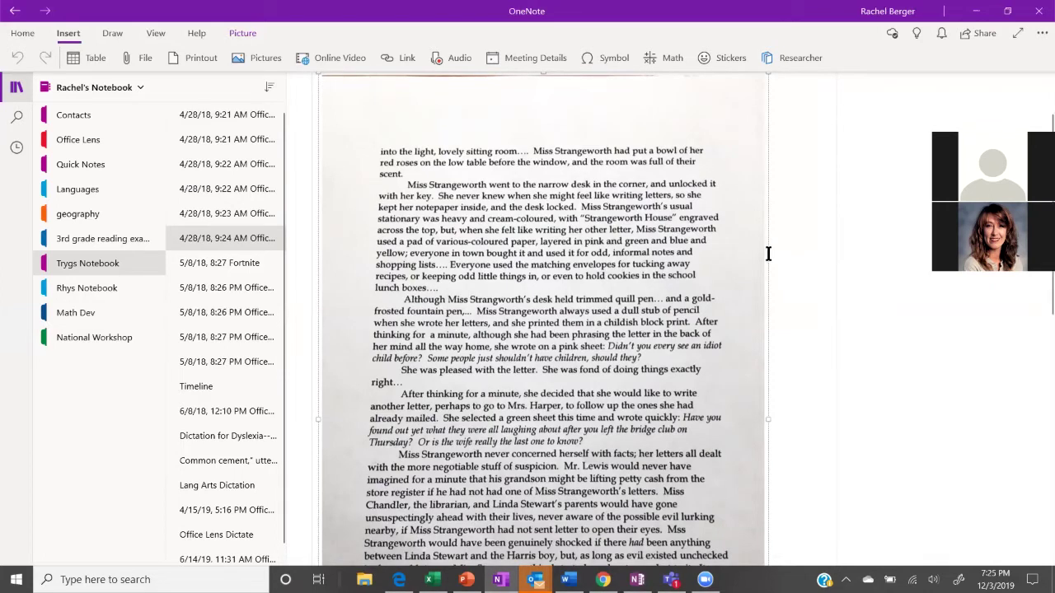
click(251, 216)
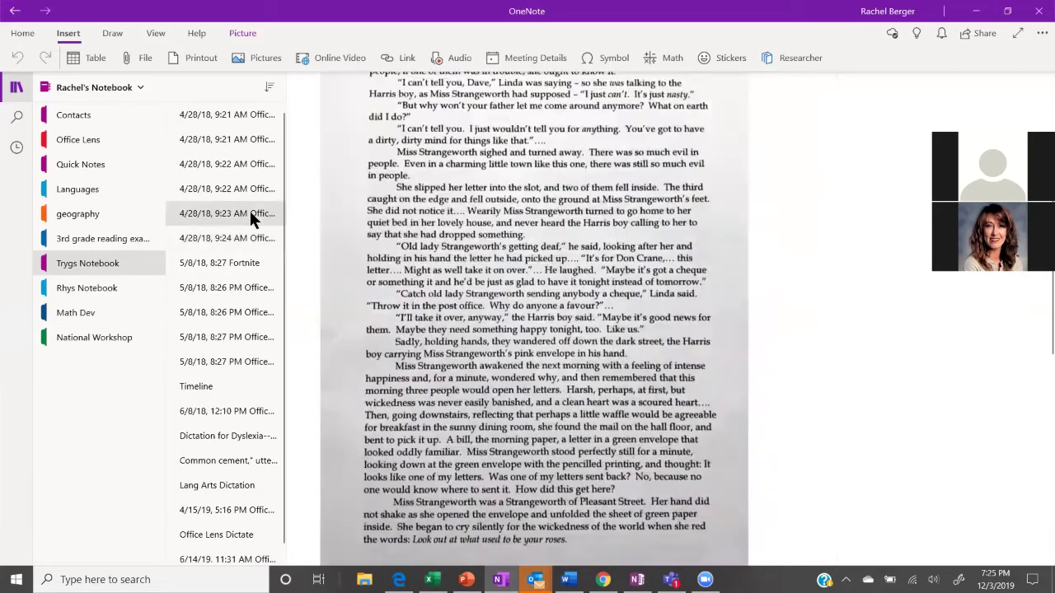
- Browse the scanned story pages from 4/28/18 back to the first 9:21 AM page, and return to the first 9:22 AM page
click(244, 187)
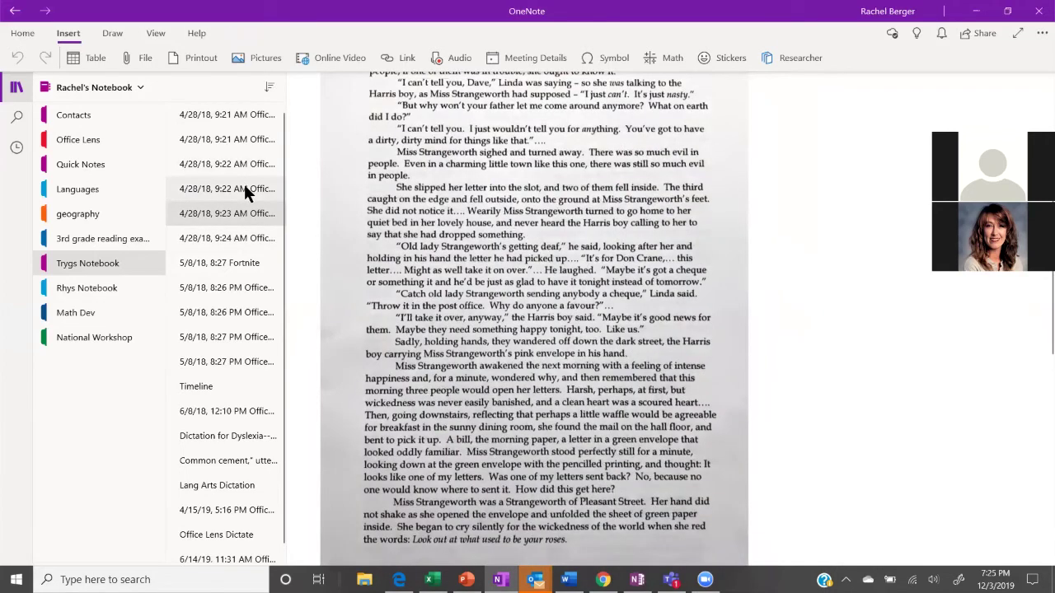
click(237, 164)
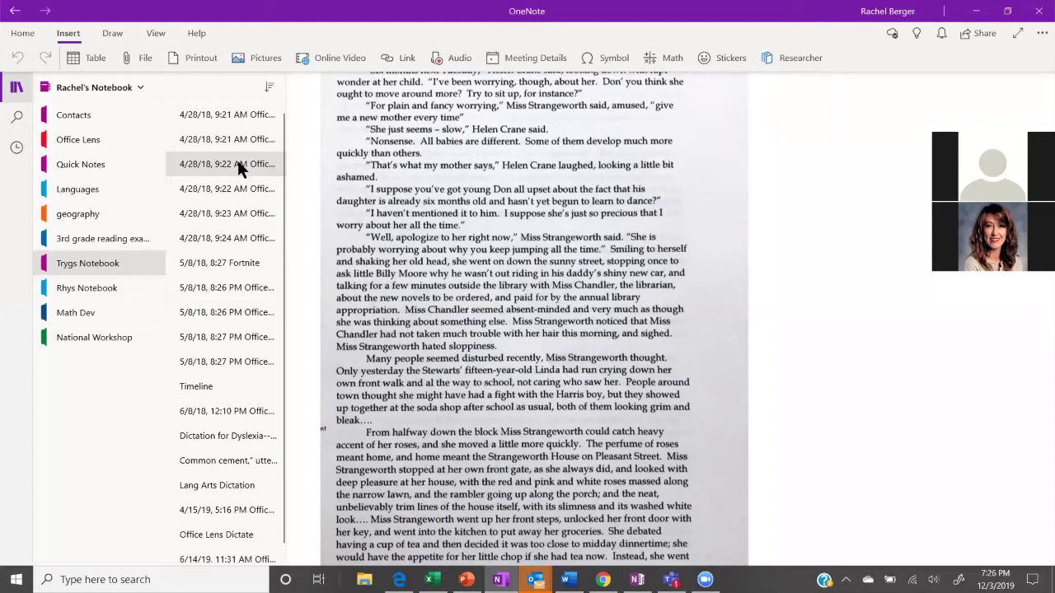
key(Page_Up)
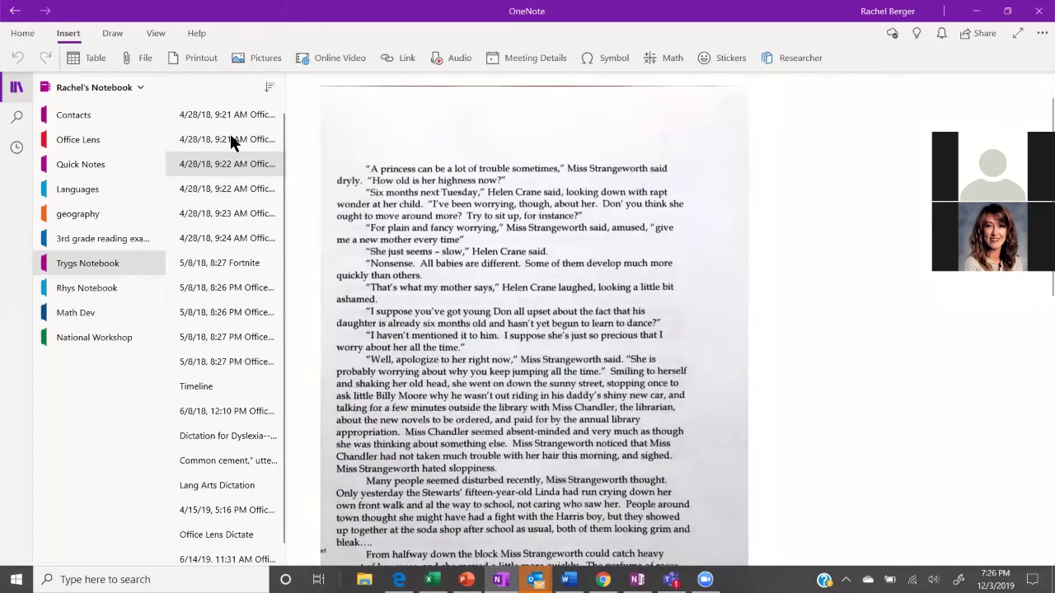
click(211, 134)
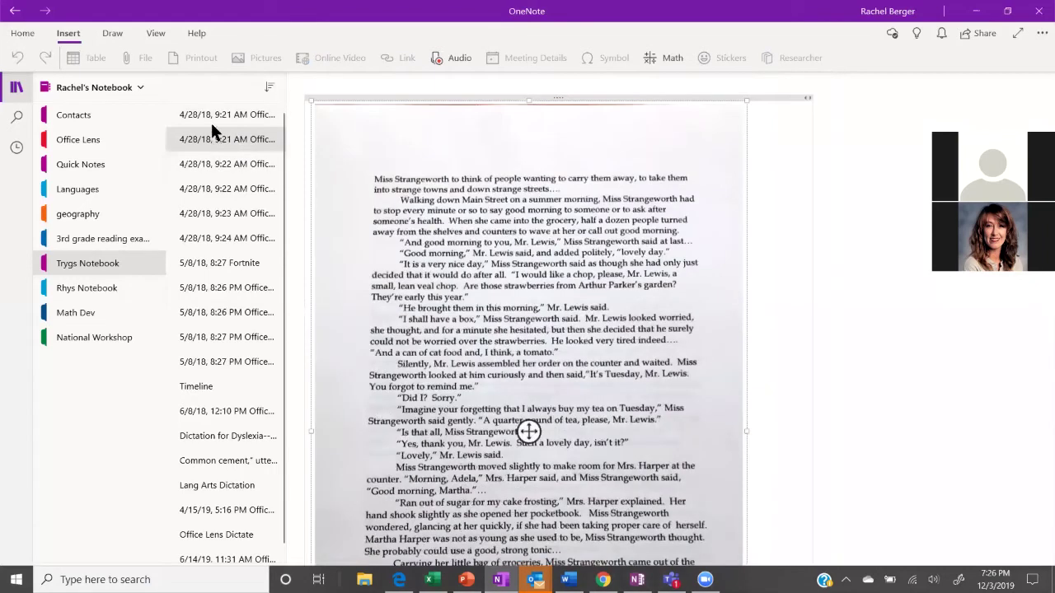
click(210, 114)
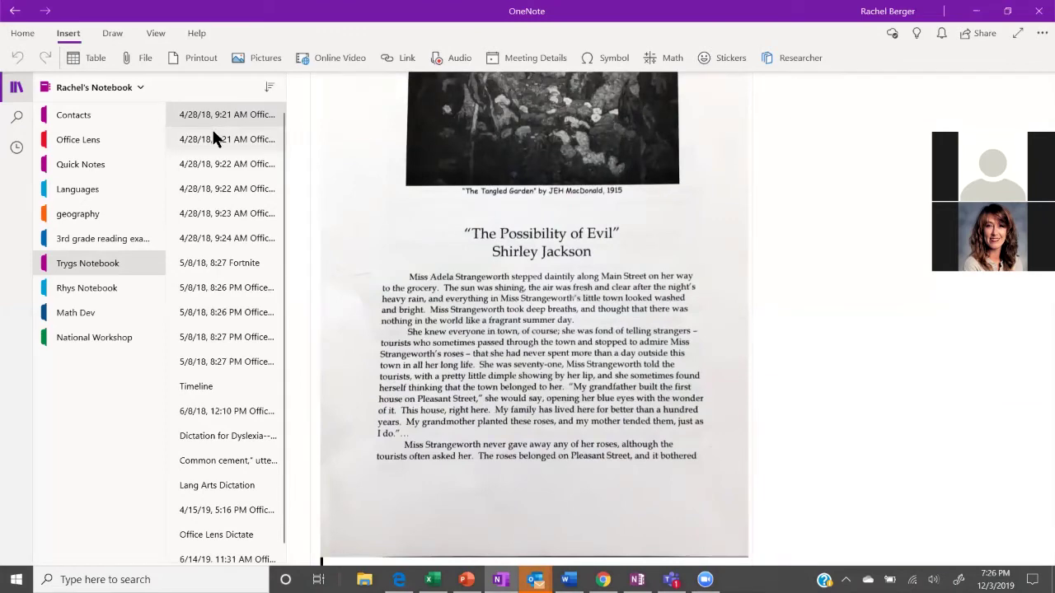
click(212, 140)
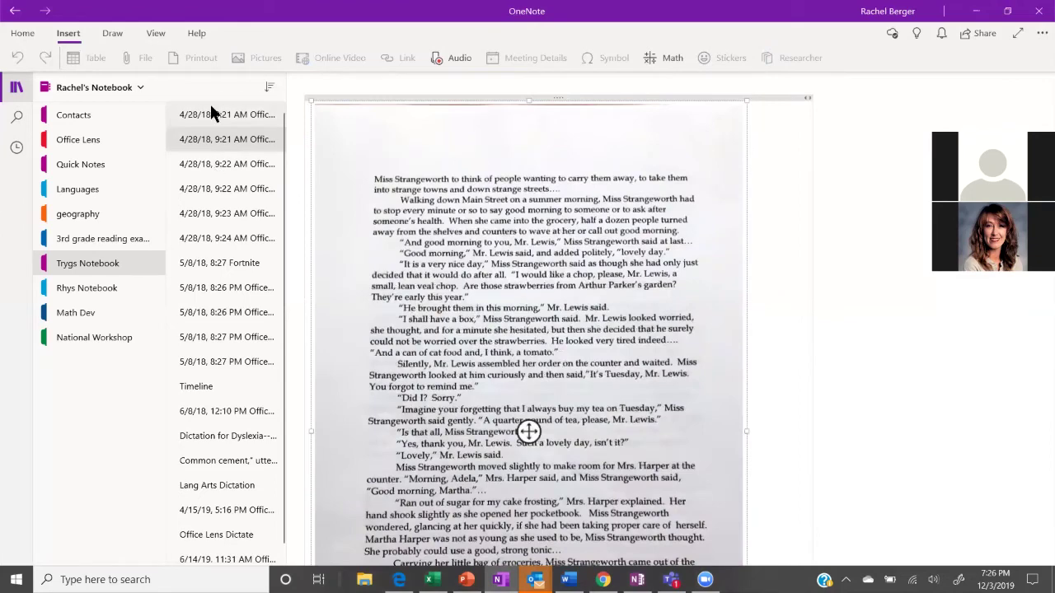
click(213, 163)
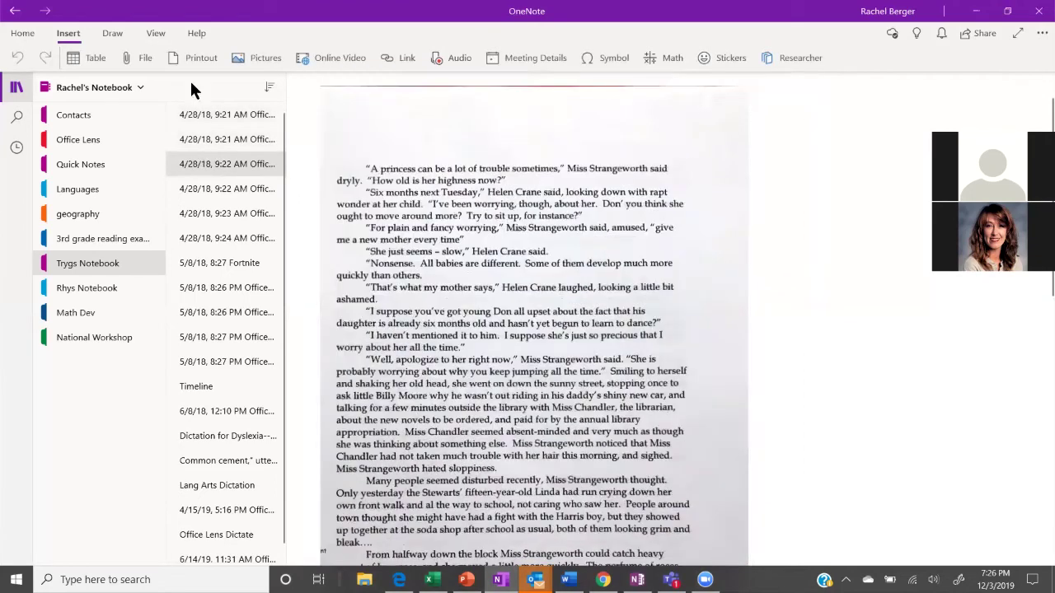
- Open the scanned 9:22 AM page in Immersive Reader, read its opening aloud, and pause the reading
click(153, 33)
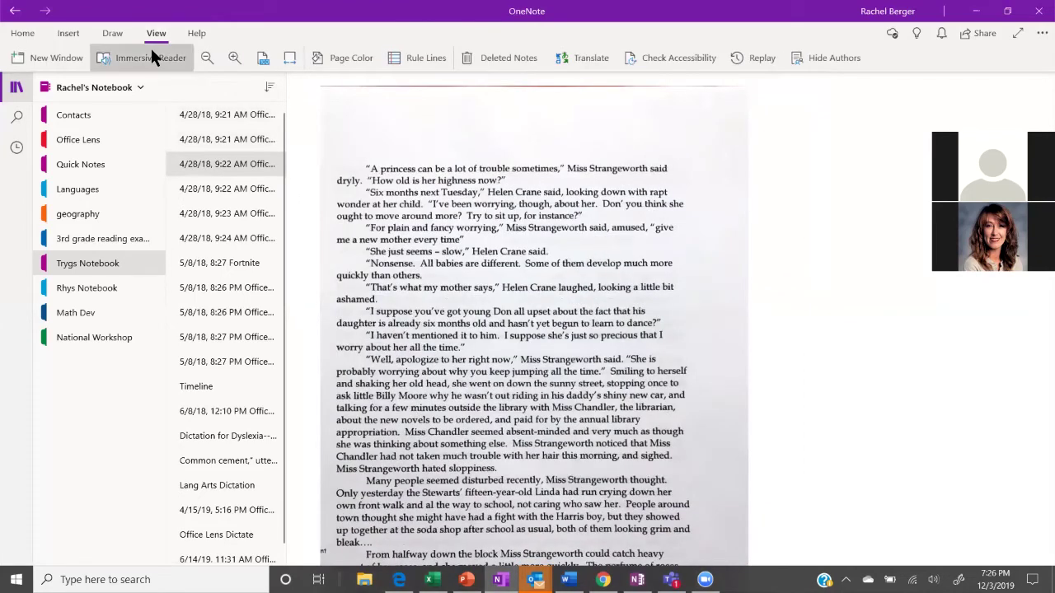
click(151, 57)
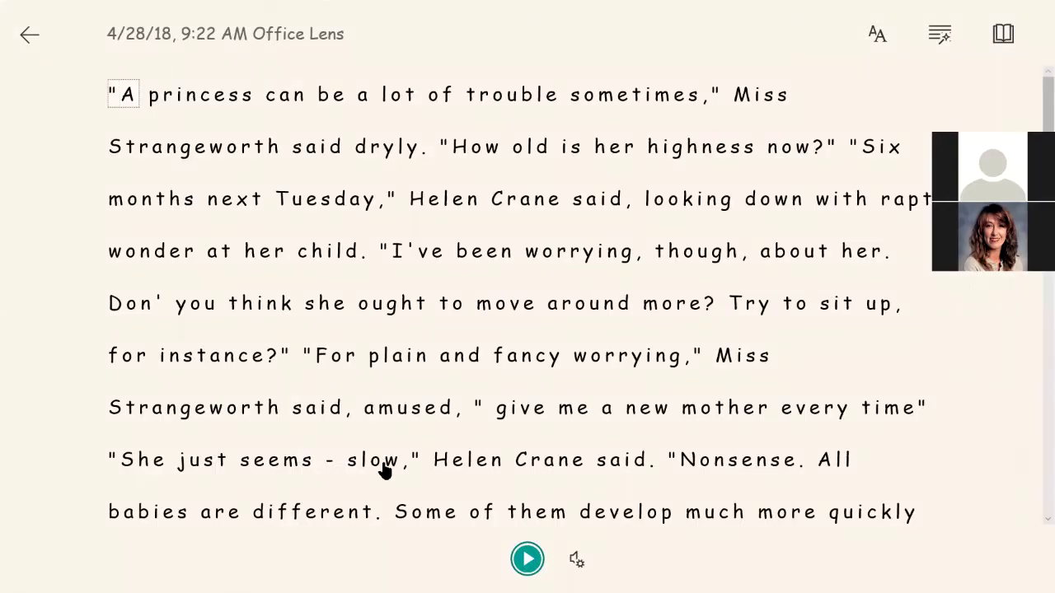
click(527, 560)
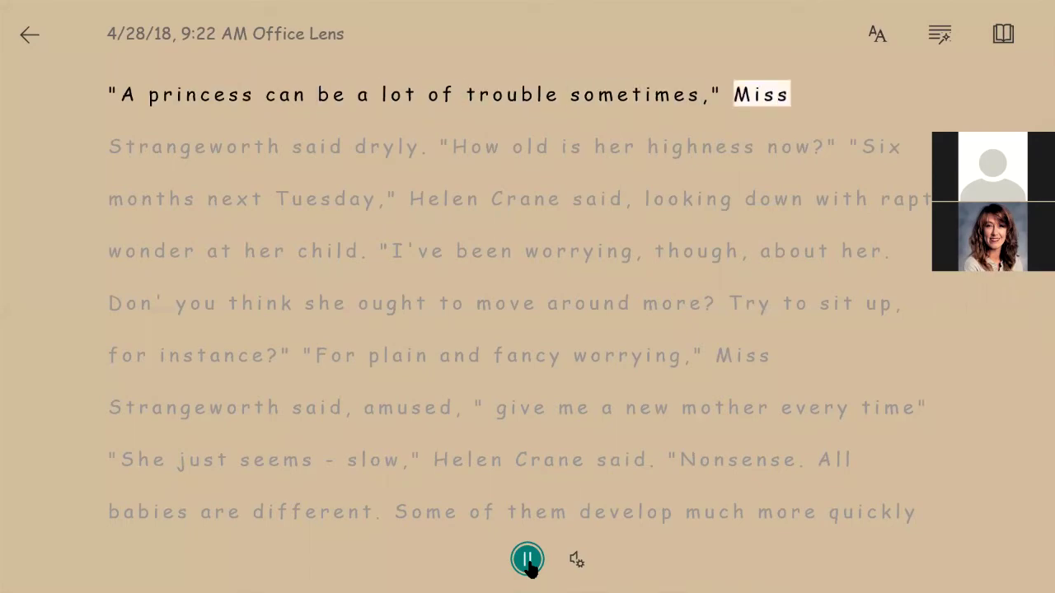
click(529, 562)
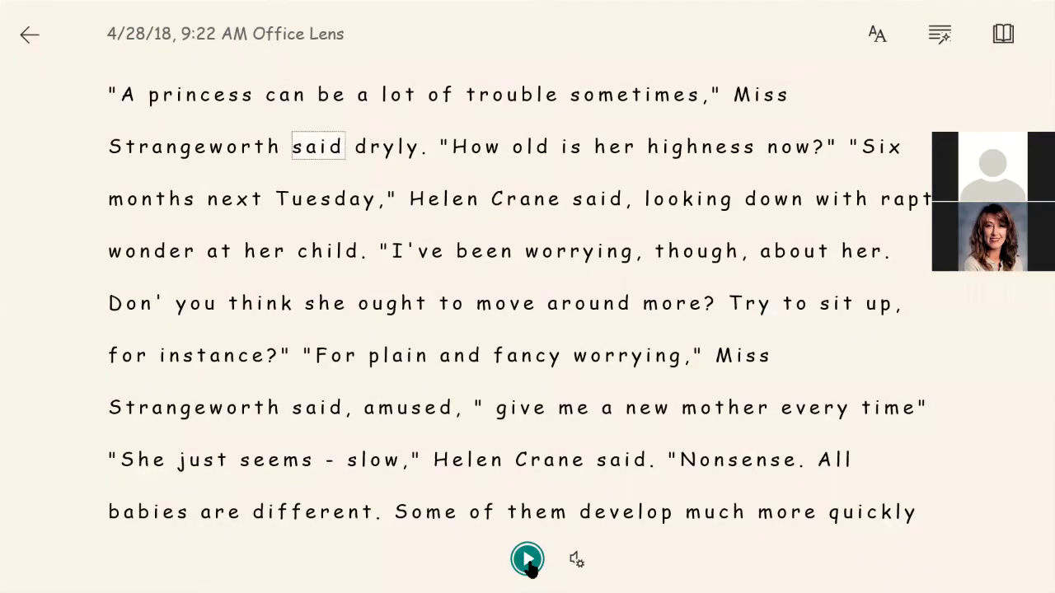
- Look up the words "child", "Six" and "old" in the picture dictionary and leave Immersive Reader
click(329, 252)
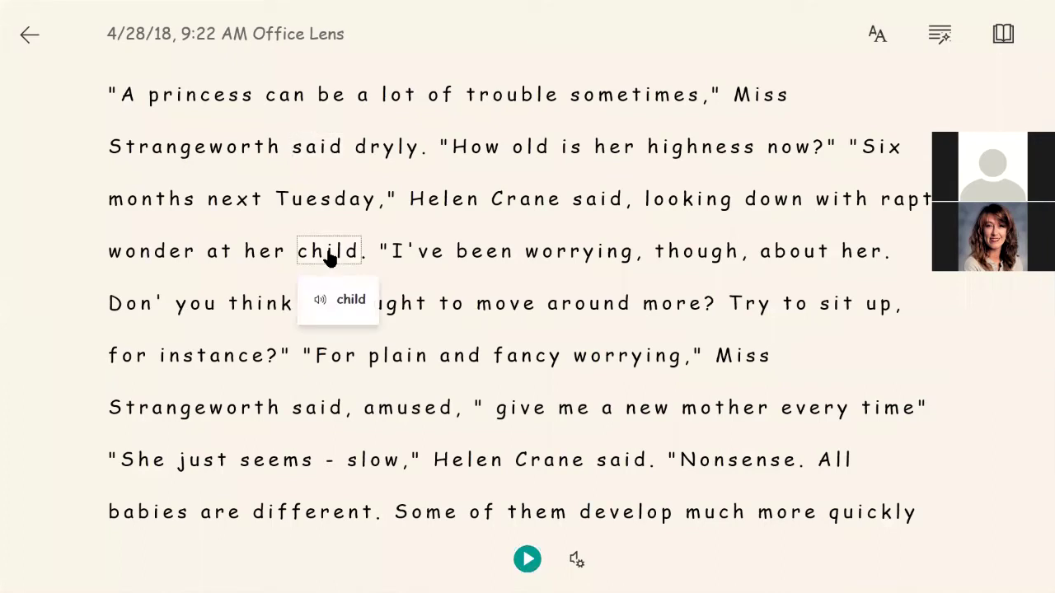
click(870, 157)
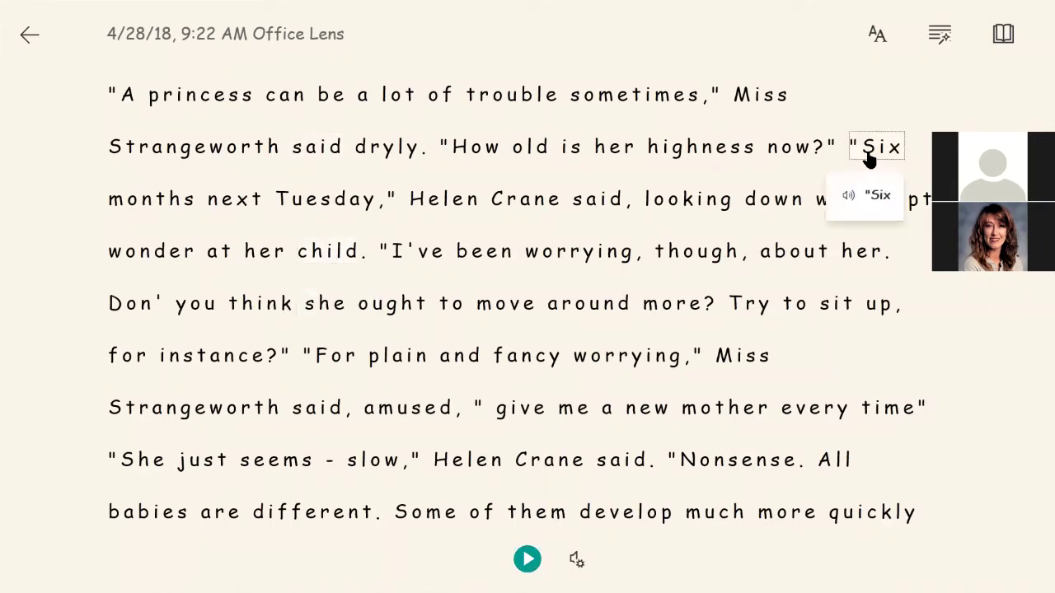
click(534, 155)
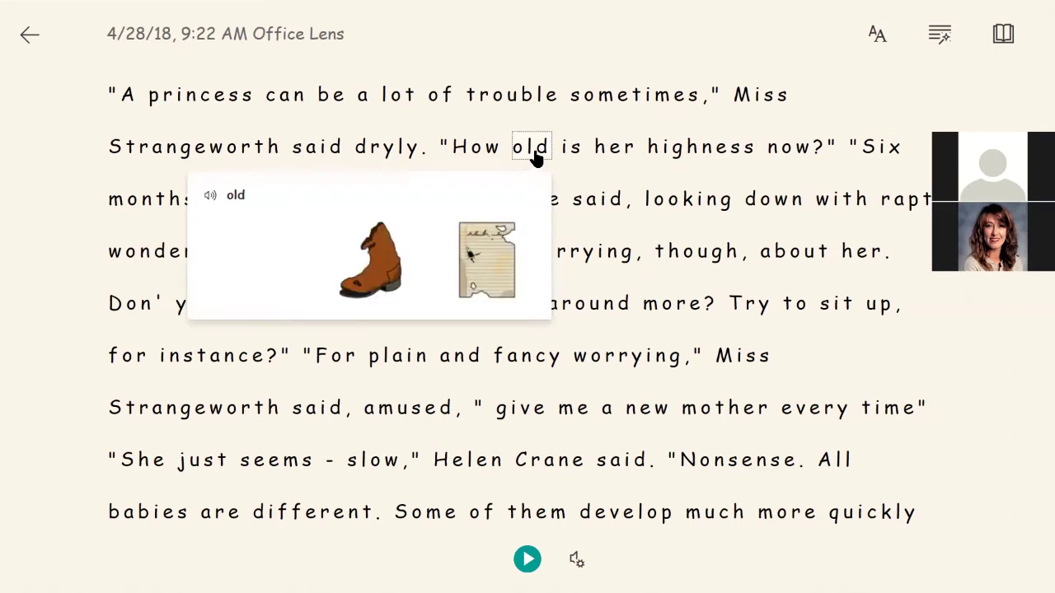
click(30, 41)
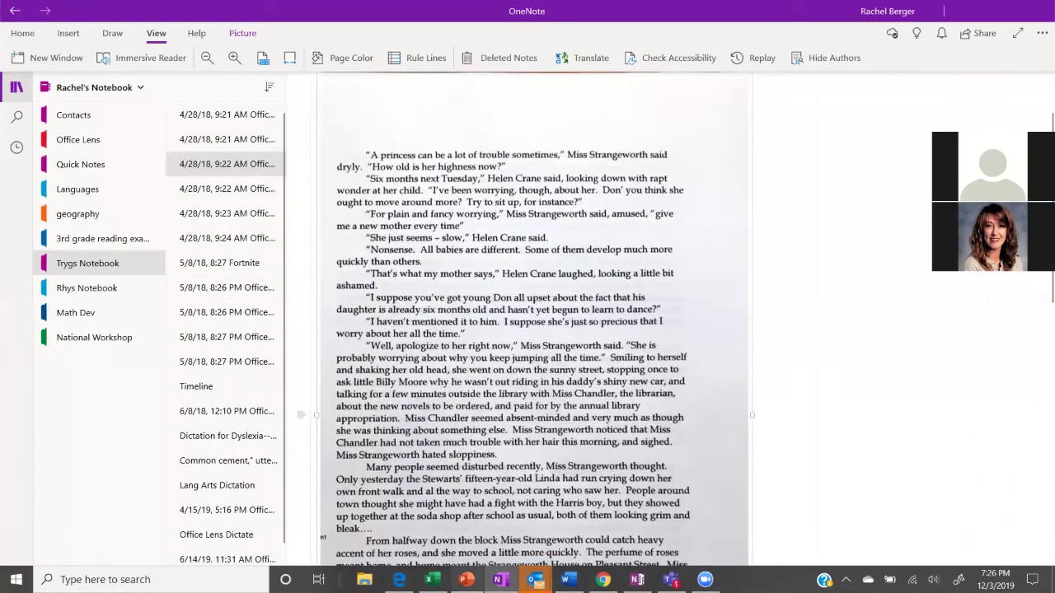
- Switch to the Learning Tools presentation in PowerPoint and start the slide show from slide 11, Office Lens
mouse_move(465, 579)
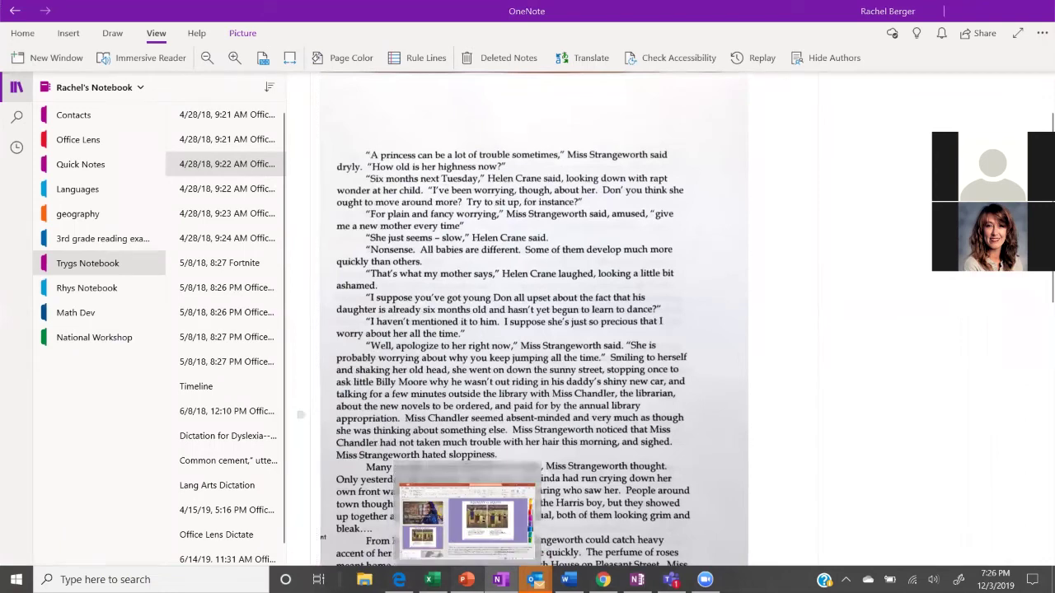
click(465, 580)
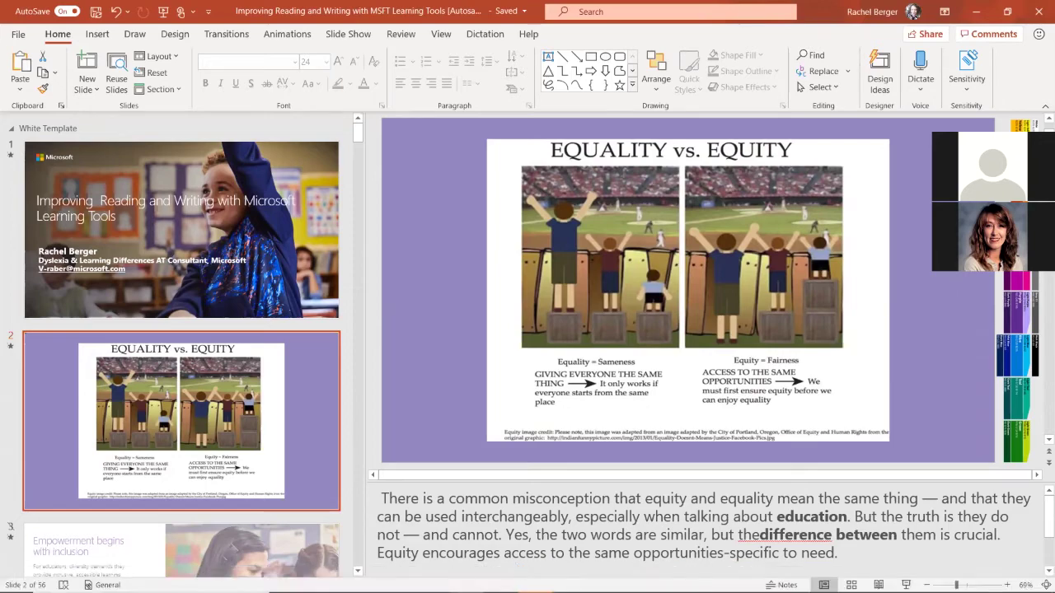
click(851, 585)
click(631, 503)
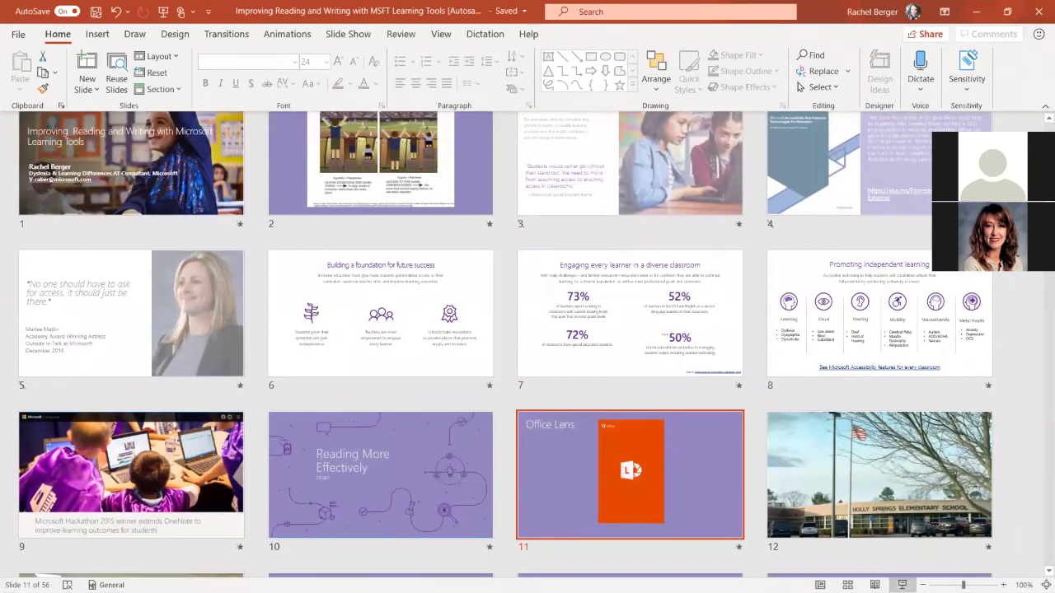
click(902, 585)
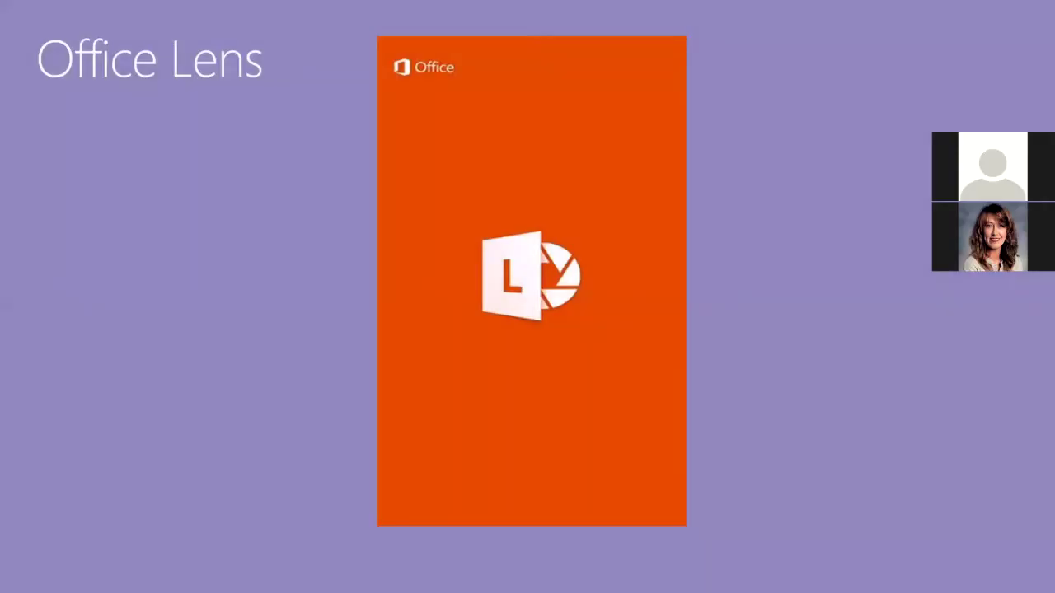
- Play the Office Lens demo video, pausing at the Export To list and again during the Immersive Reader reading
click(402, 509)
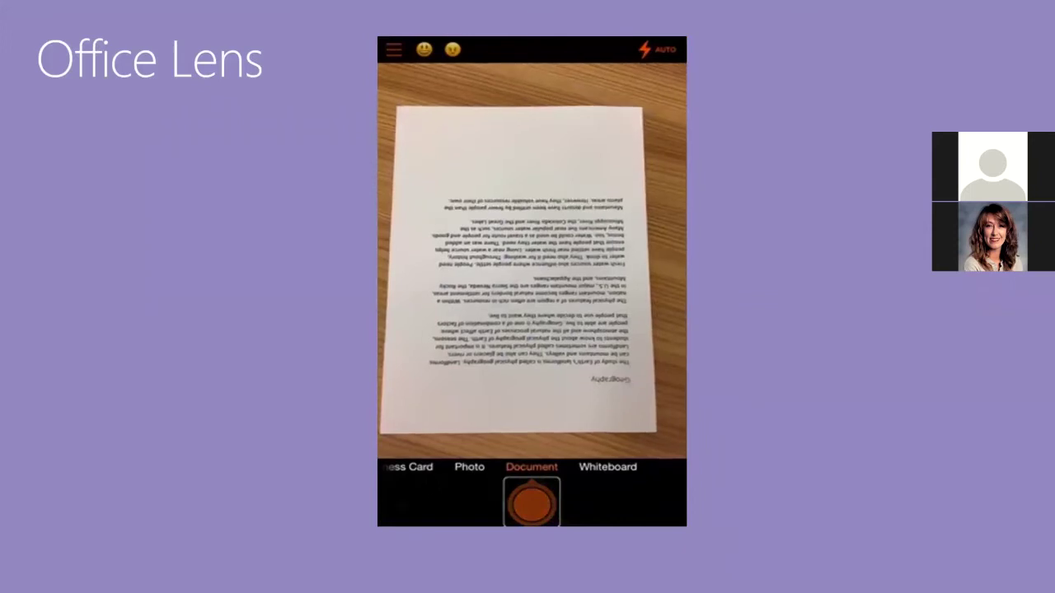
mouse_move(403, 509)
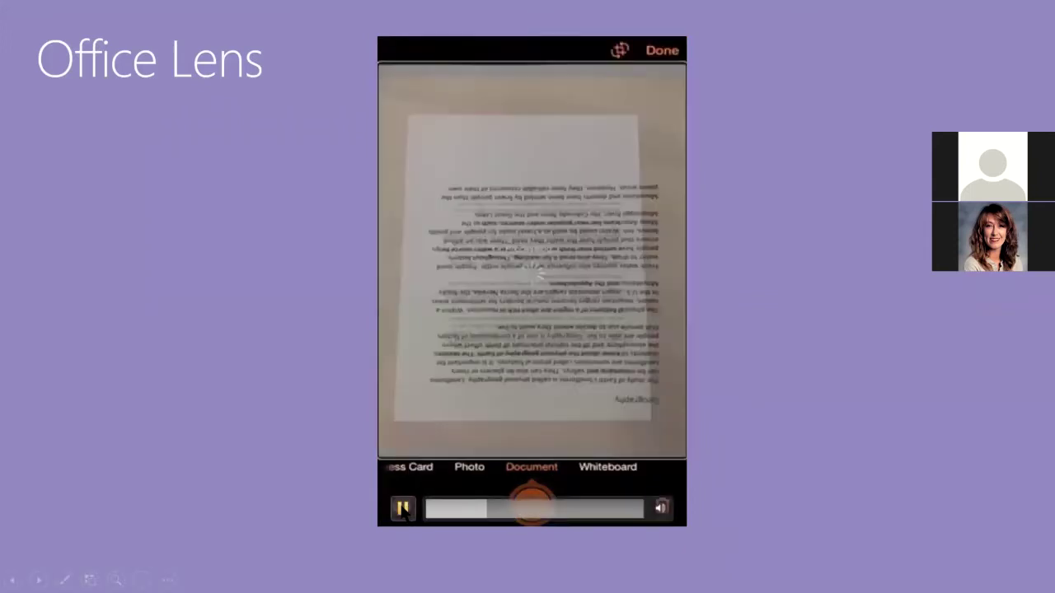
click(403, 509)
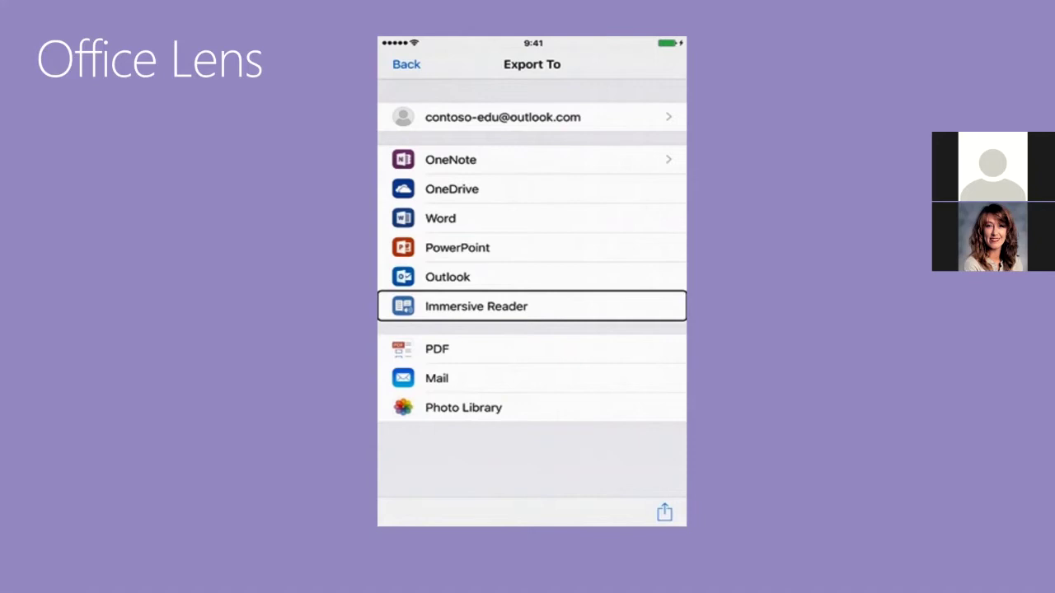
mouse_move(384, 508)
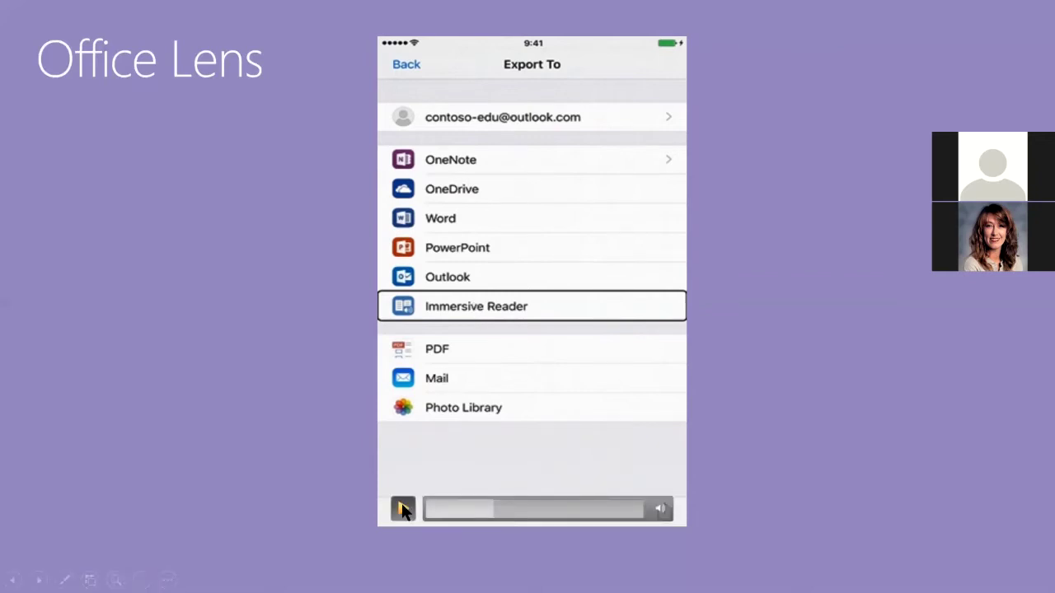
click(404, 510)
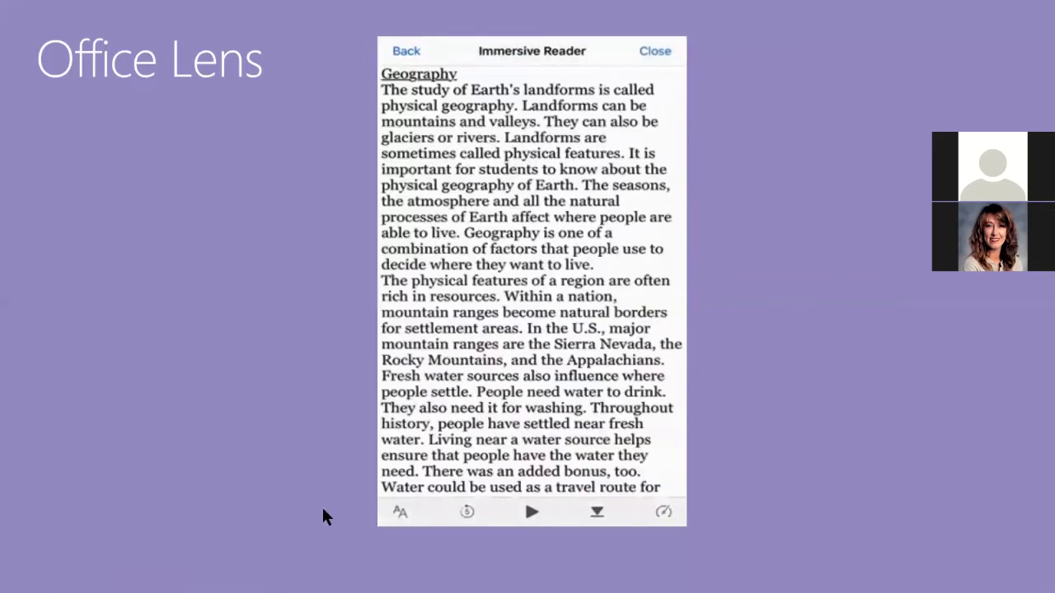
click(402, 511)
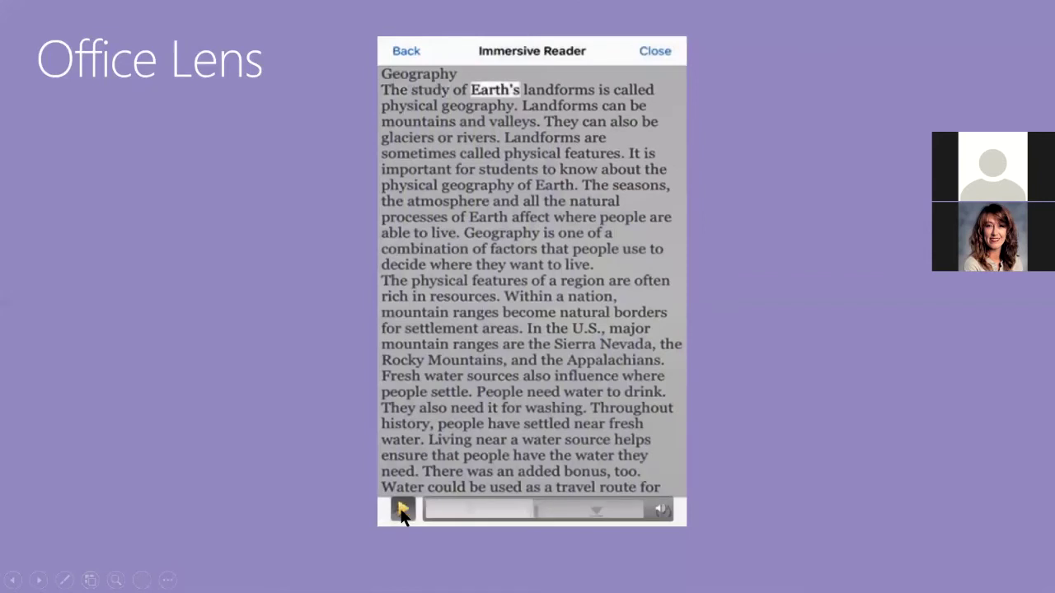
- Try to resume the demo video, rewind it to its start, and end the slide show
click(402, 509)
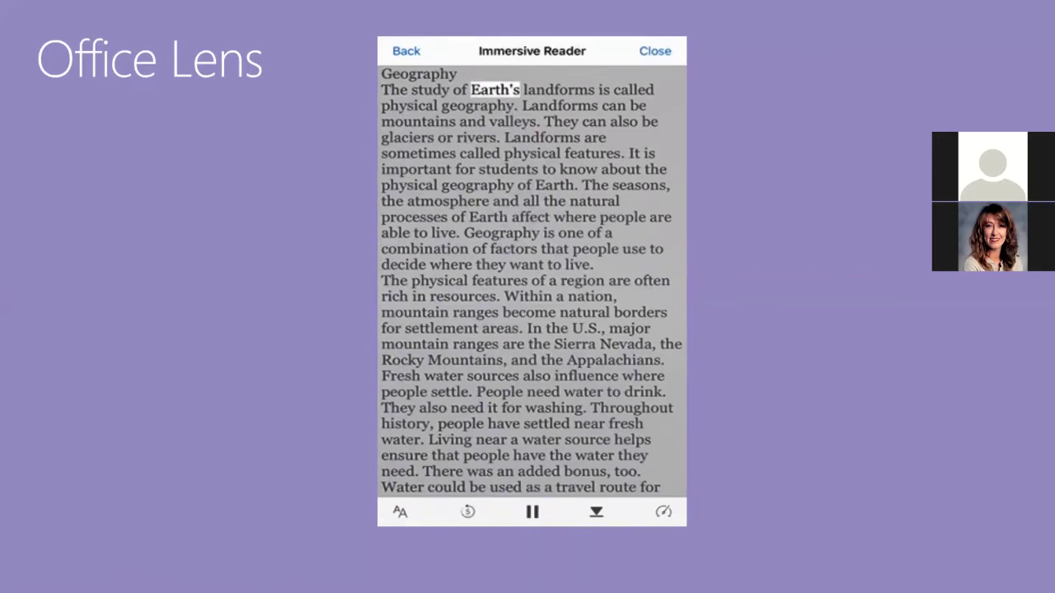
mouse_move(492, 370)
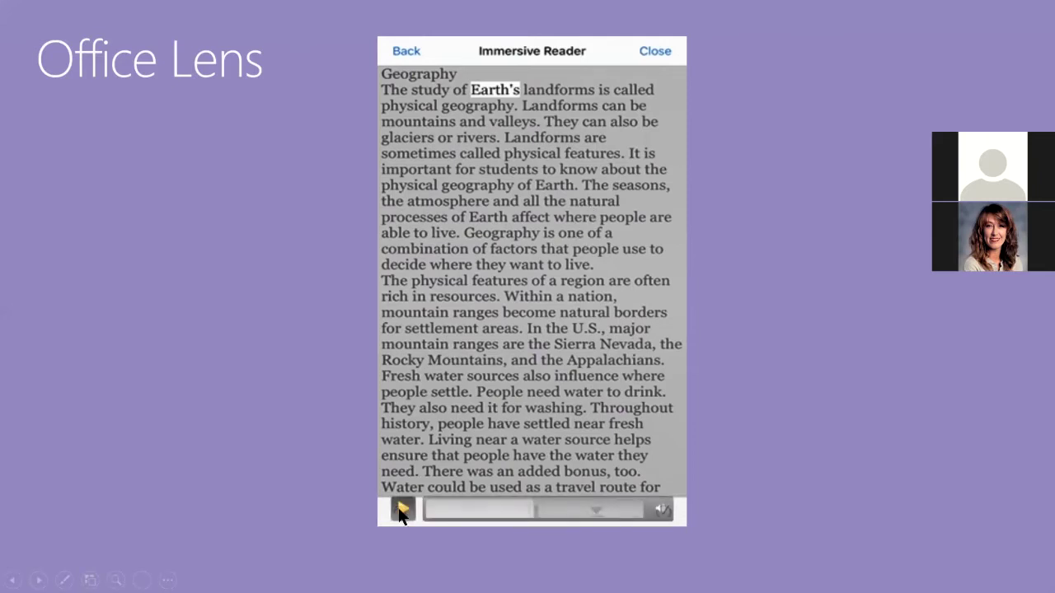
click(403, 510)
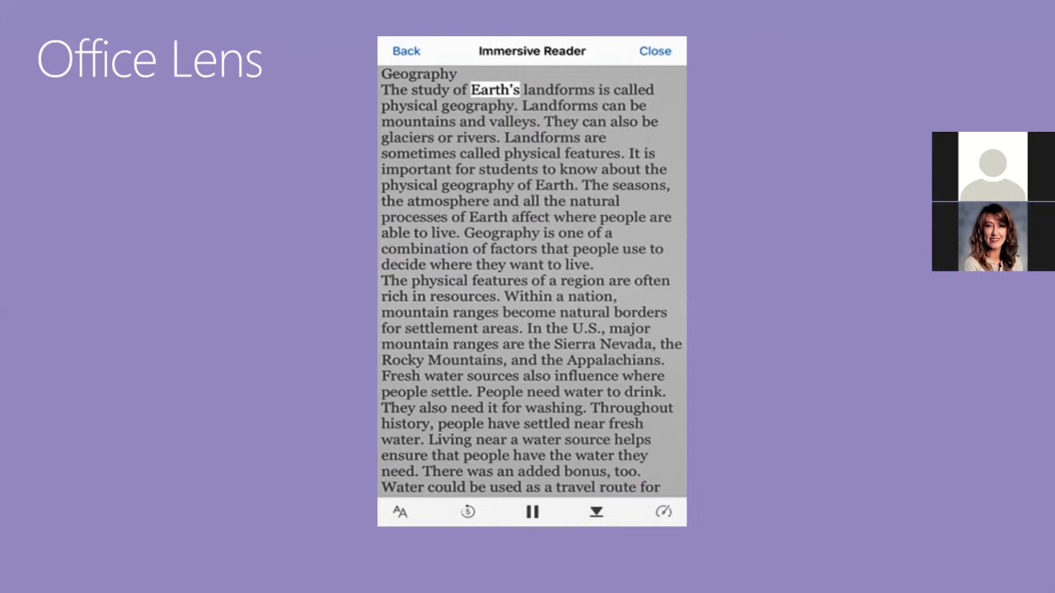
mouse_move(470, 502)
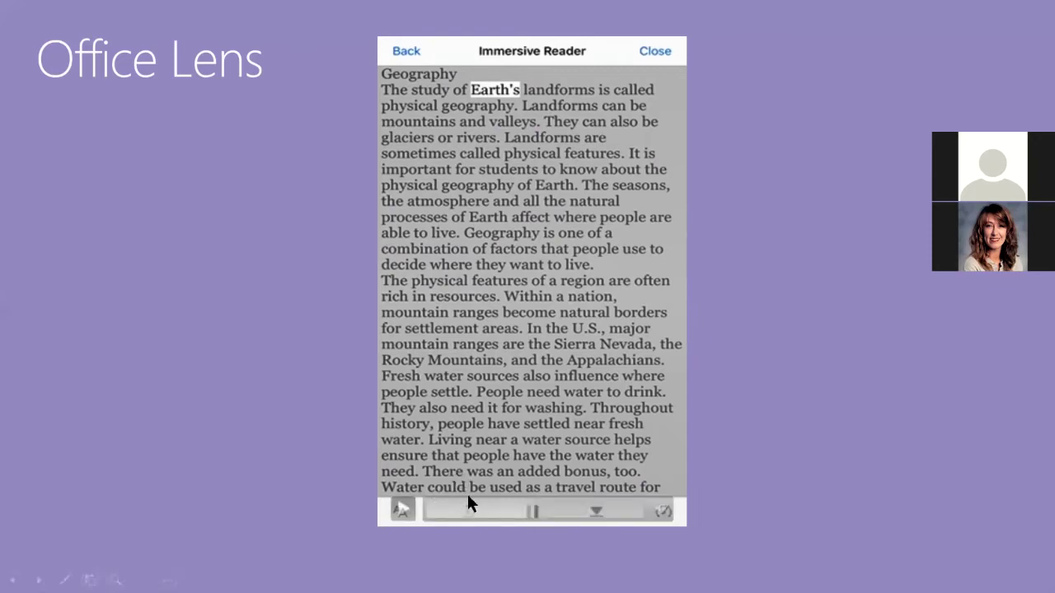
drag(530, 513, 419, 516)
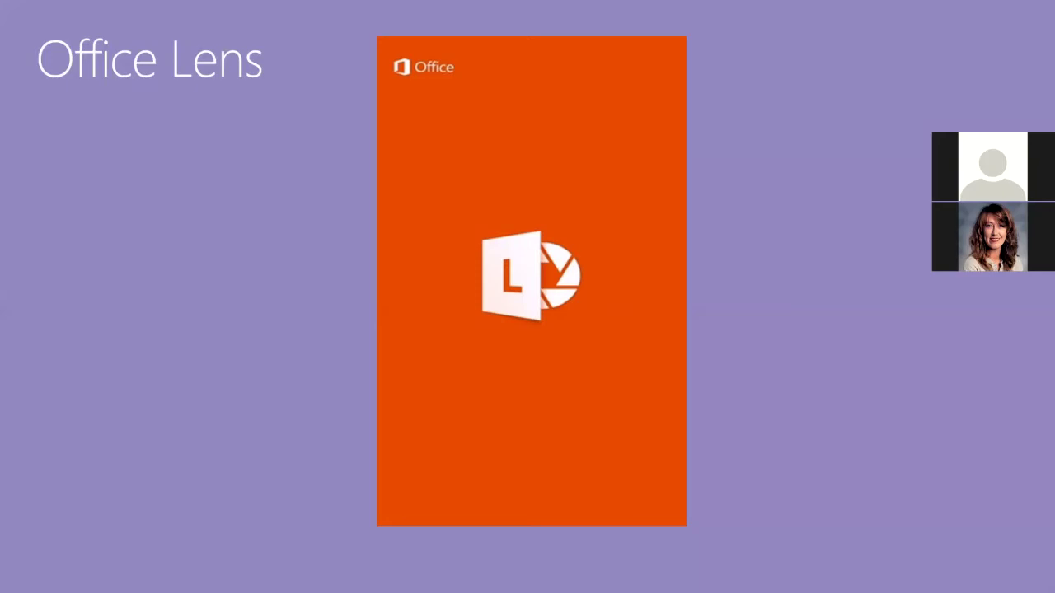
mouse_move(404, 500)
key(Escape)
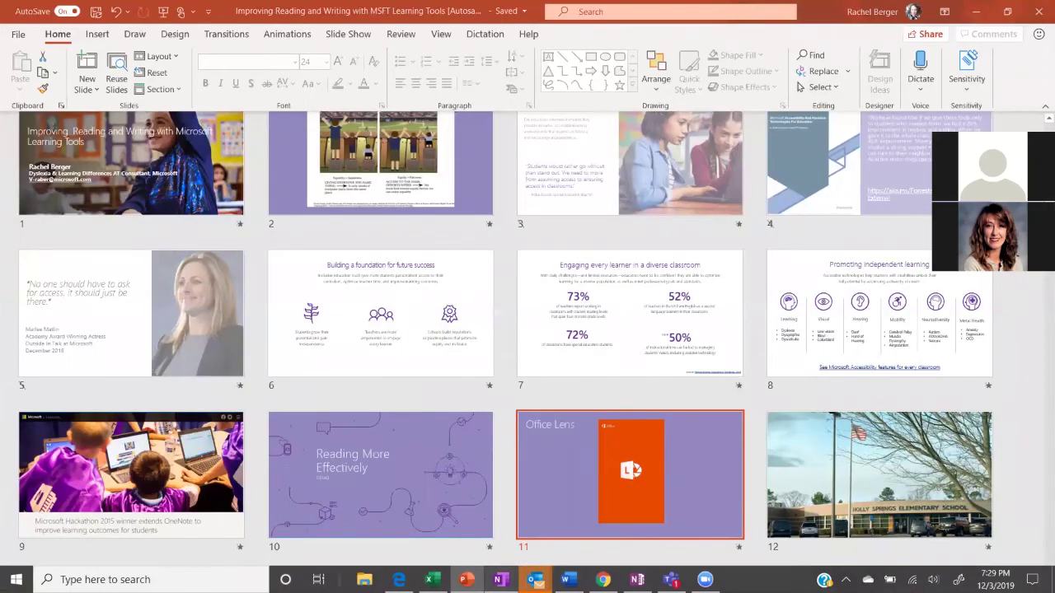
- Return to OneNote and open the Office Lens Dictate page to view the scanned Civil War quiz
key(alt+Tab)
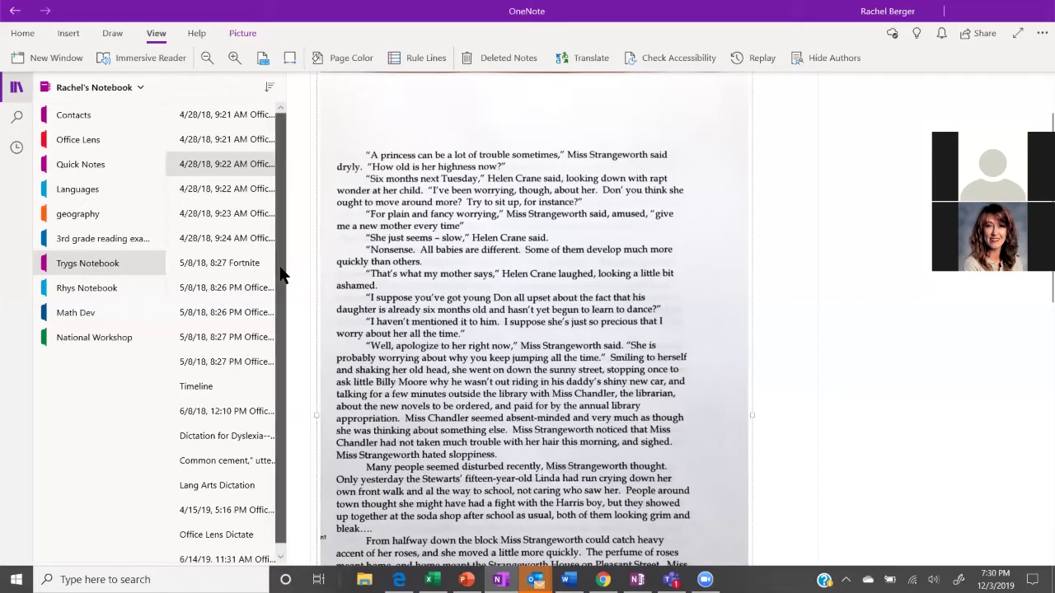
drag(281, 274, 281, 305)
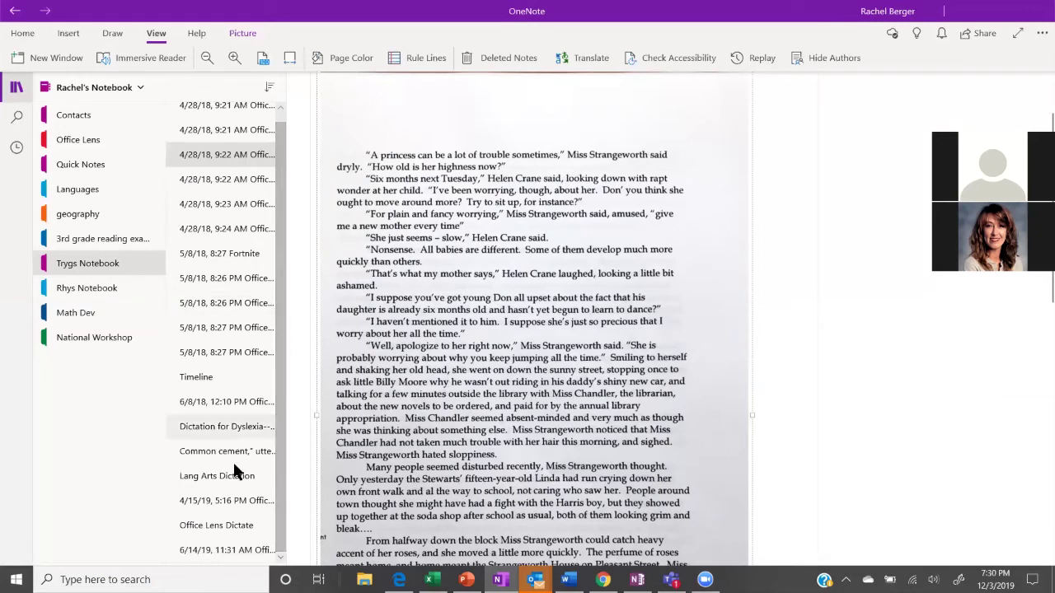
click(216, 528)
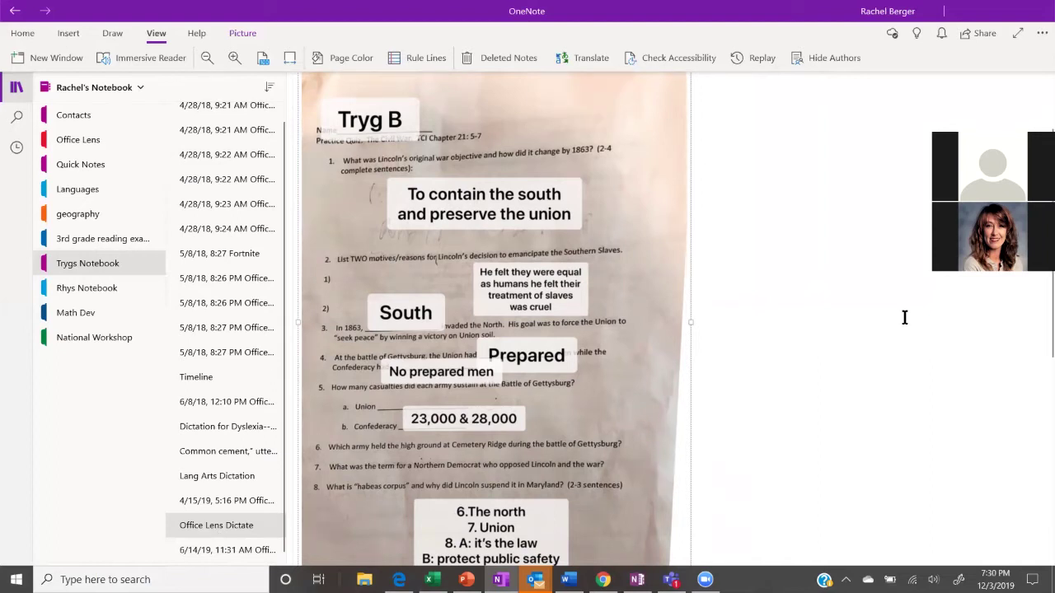
scroll(492, 321, up, 1)
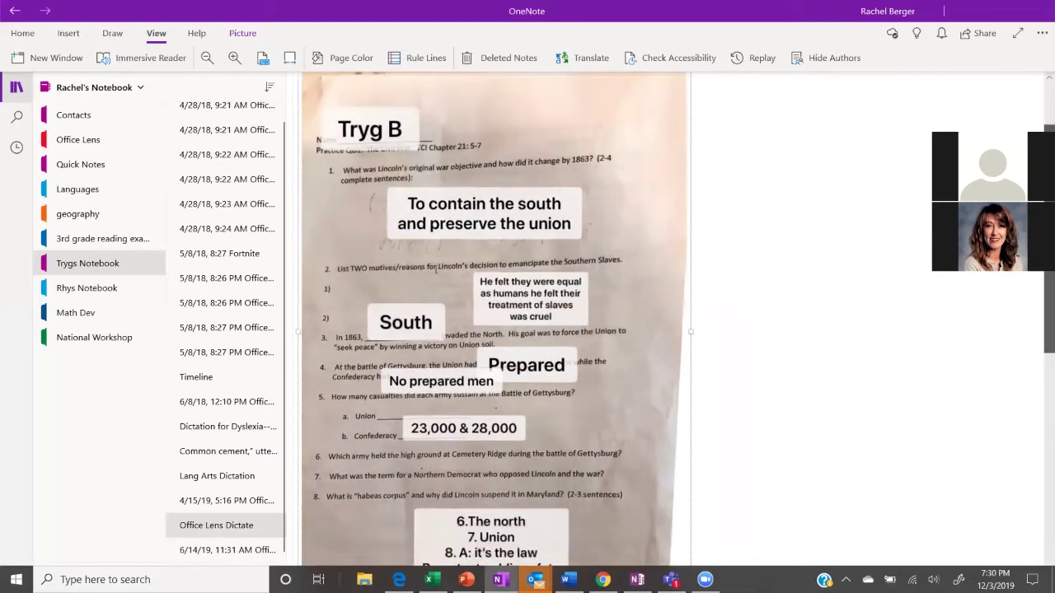
- Look over the answers on the scanned Civil War quiz and switch to the Math section of the Inclusive Classroom Demo notebook
scroll(493, 322, down, 1)
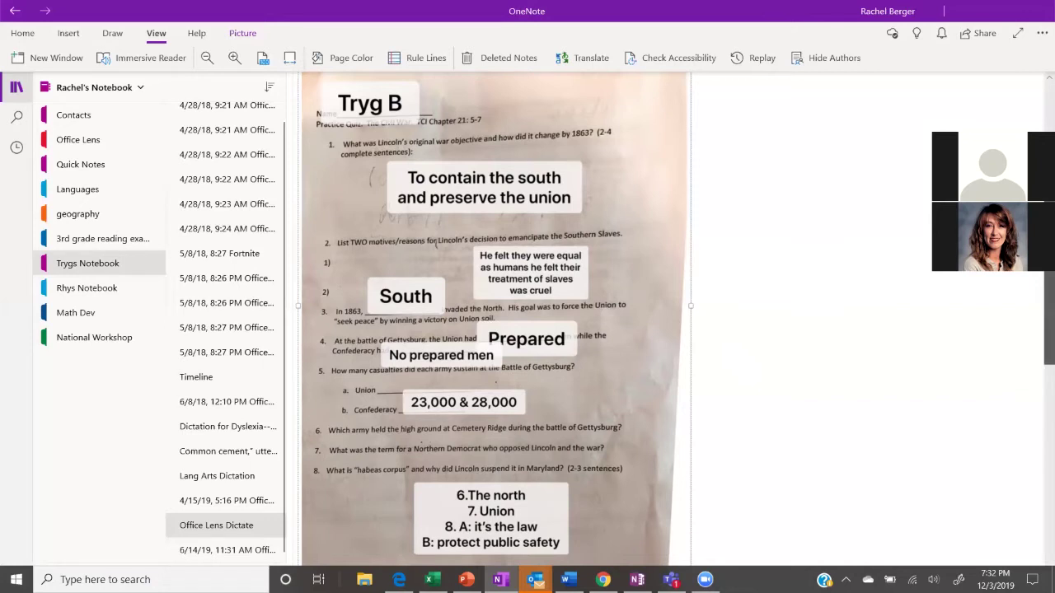
scroll(836, 261, up, 2)
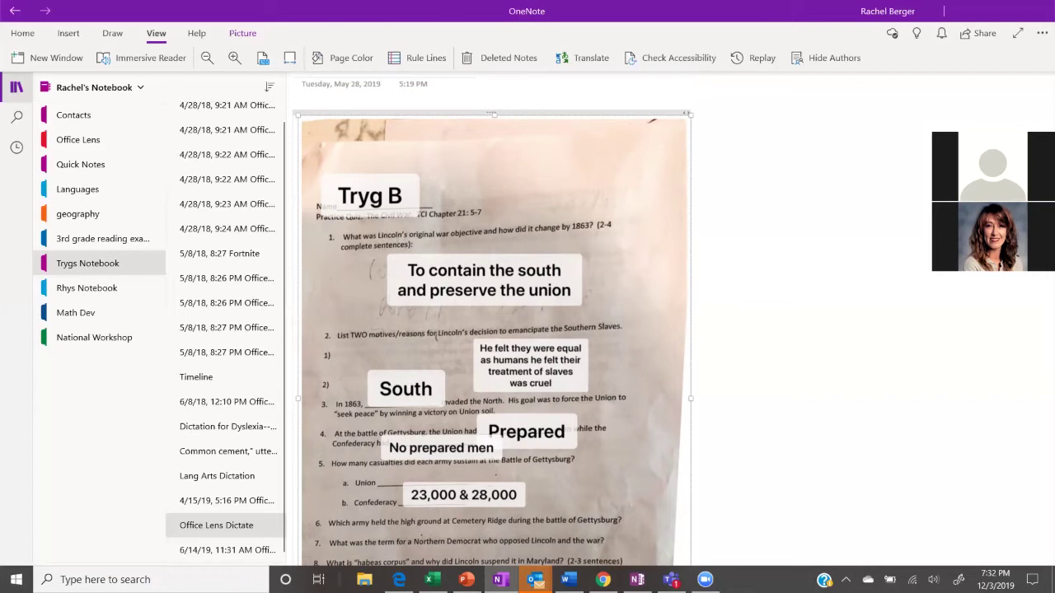
click(69, 317)
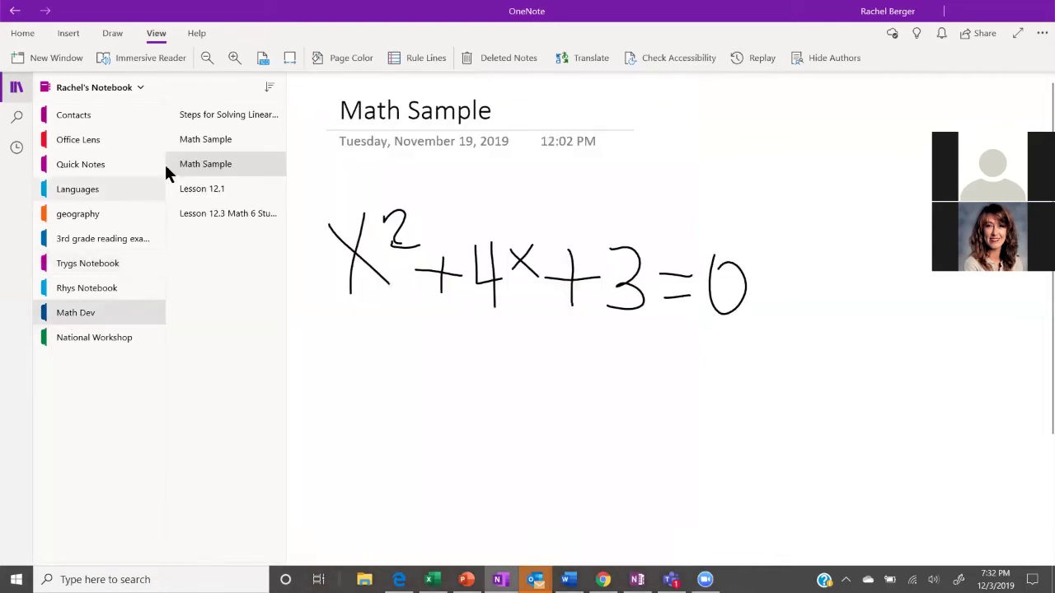
click(139, 87)
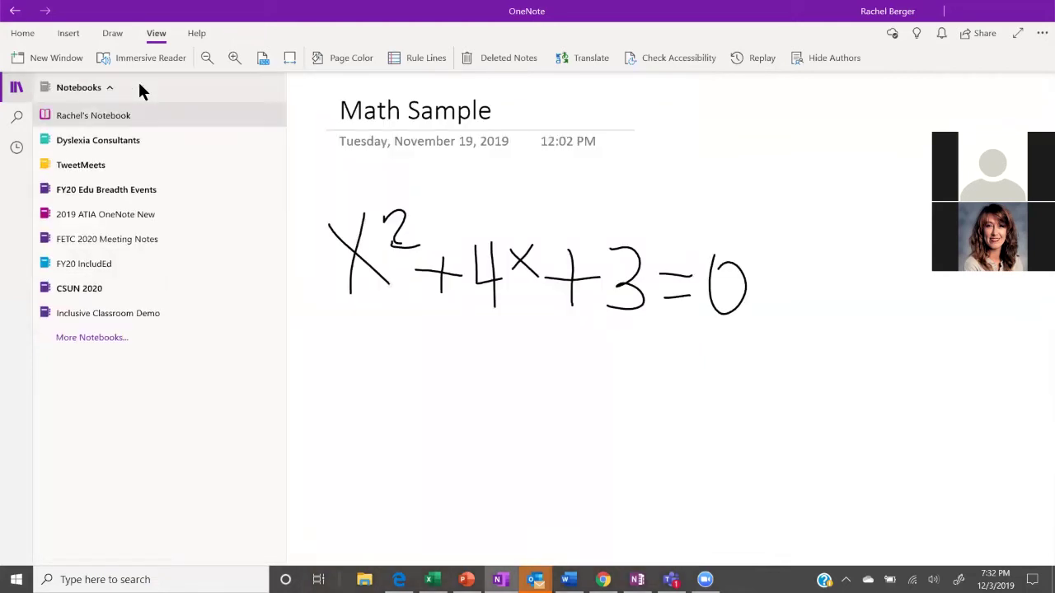
click(125, 316)
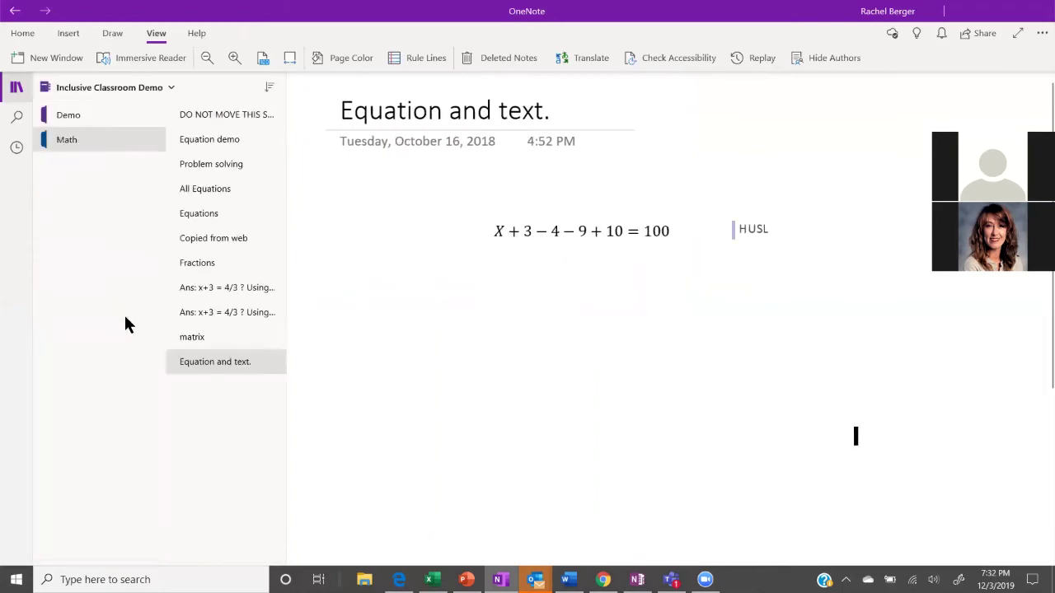
- Browse the Copied from web, Problem solving and Equation demo pages, and open the Equation and text page
click(212, 213)
click(209, 238)
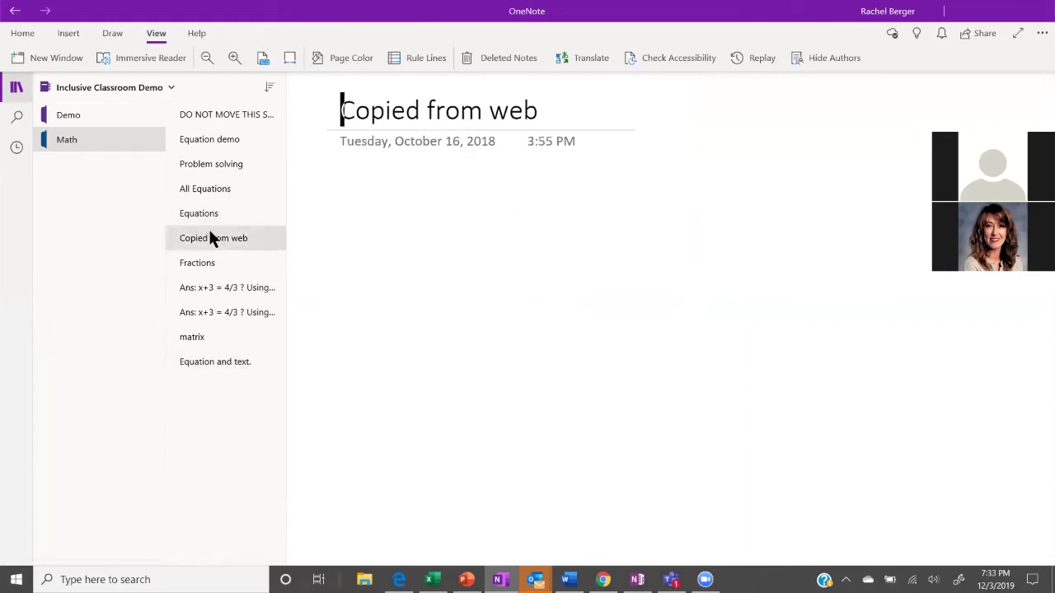
click(221, 165)
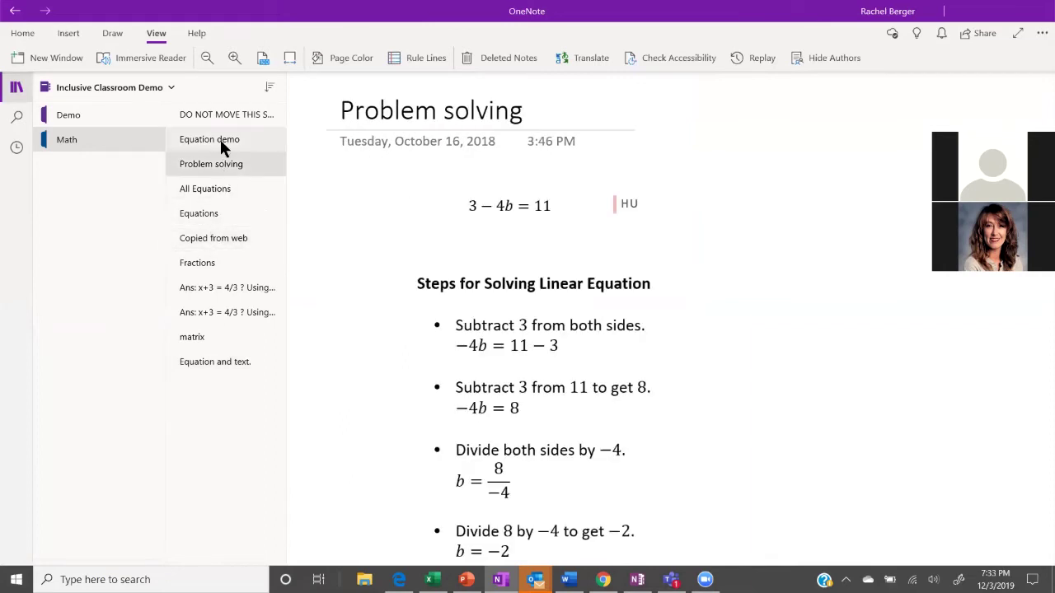
click(220, 139)
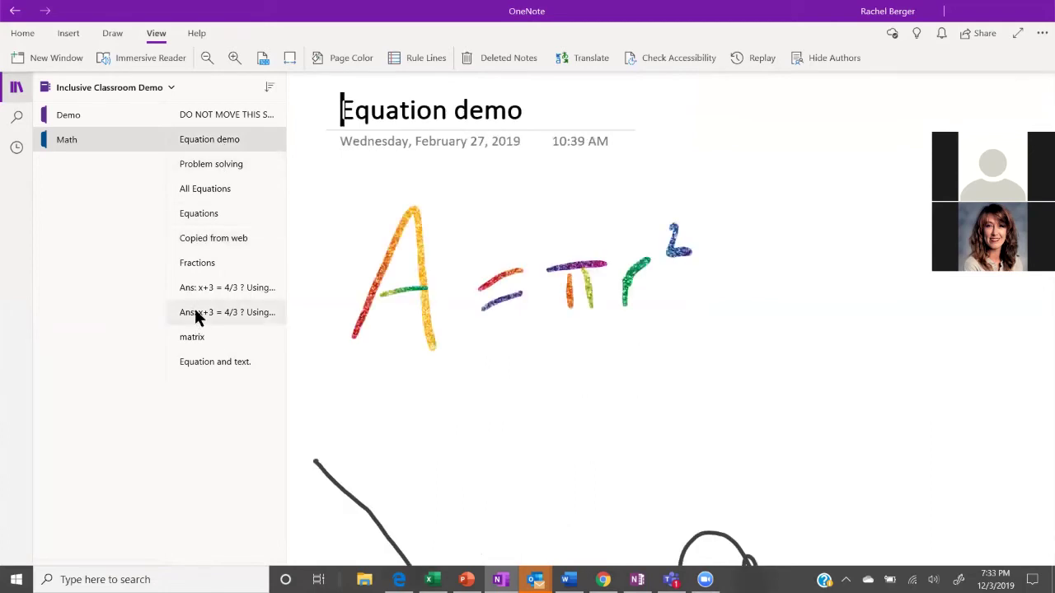
click(206, 361)
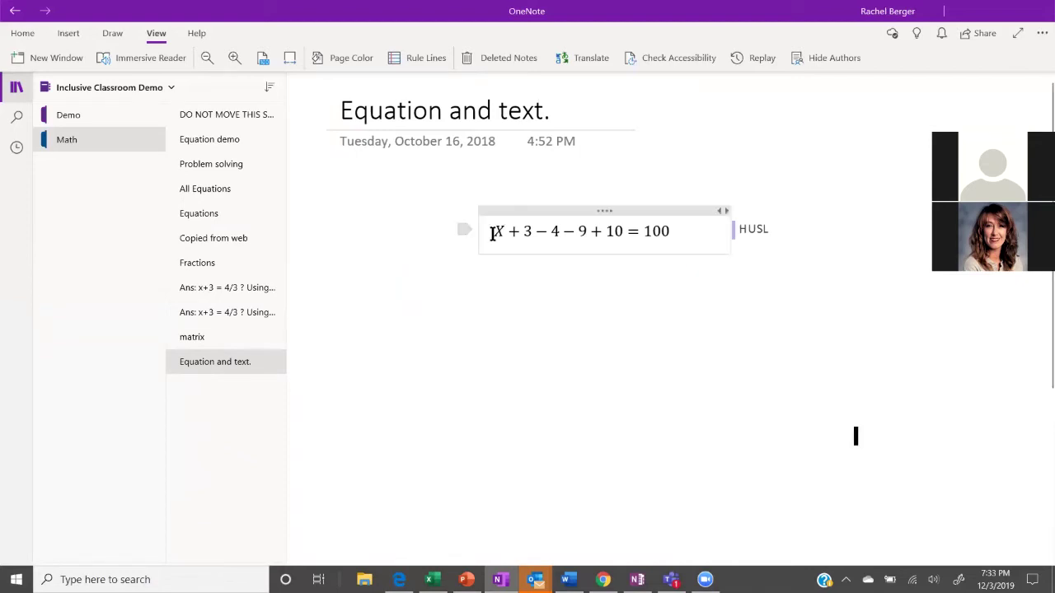
- Select the equation X + 3 − 4 − 9 + 10 = 100 and show its linear equation solving steps with the Math assistant
drag(494, 231, 683, 239)
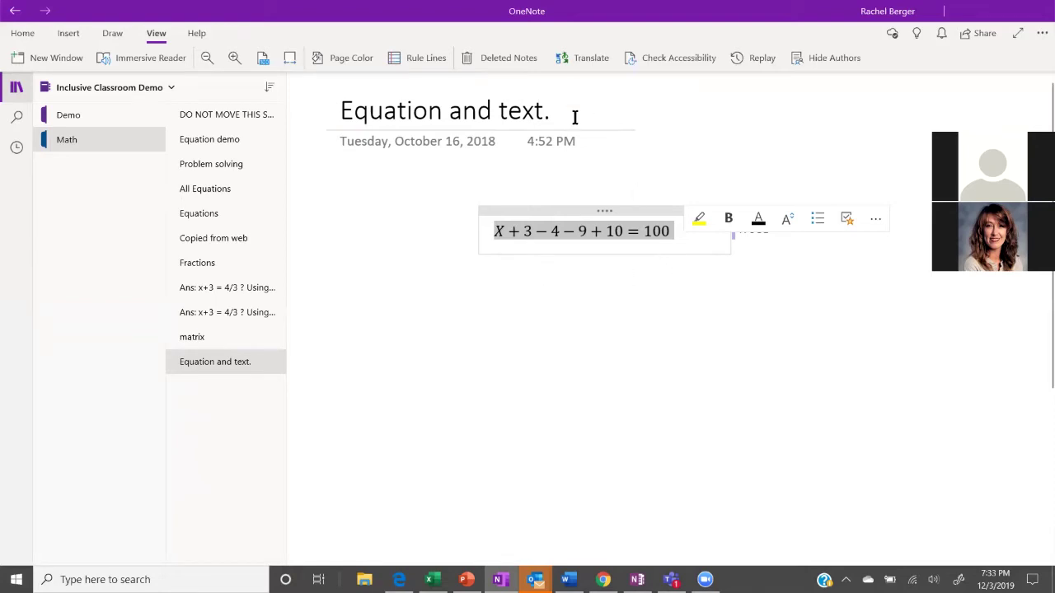
click(197, 36)
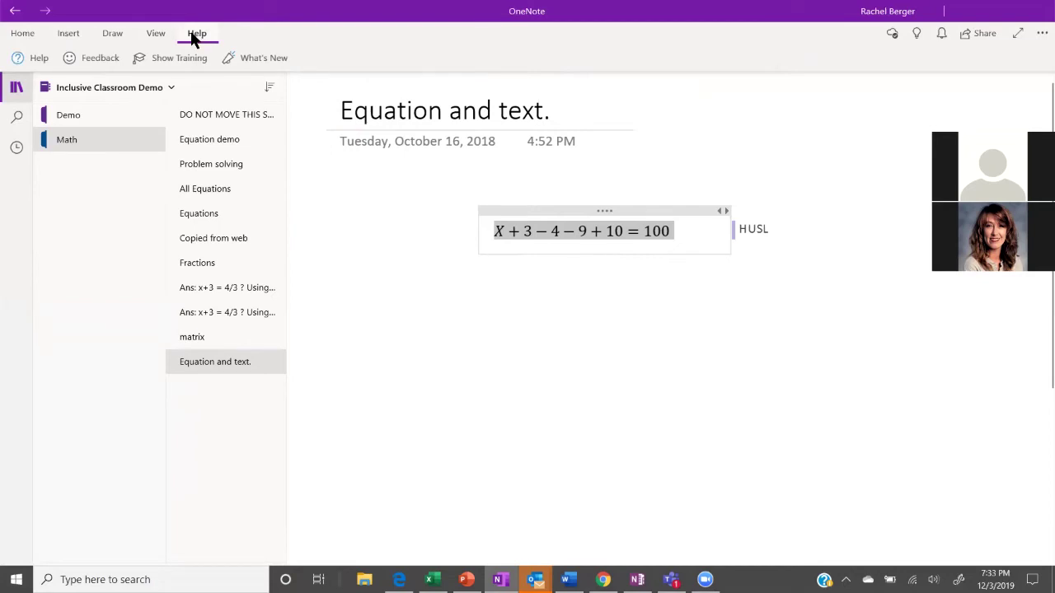
click(69, 37)
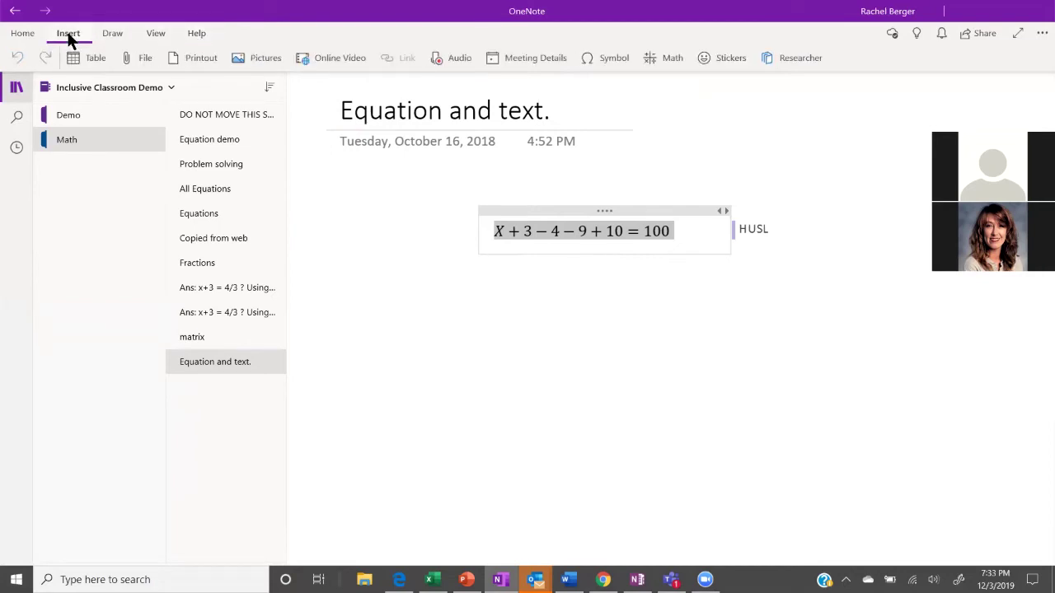
click(655, 58)
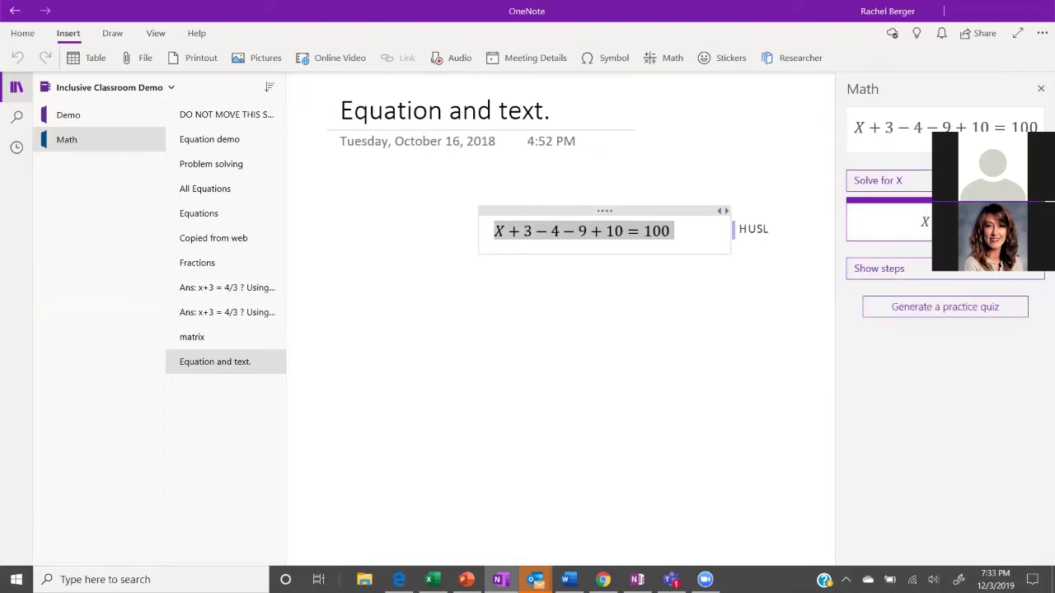
click(1038, 276)
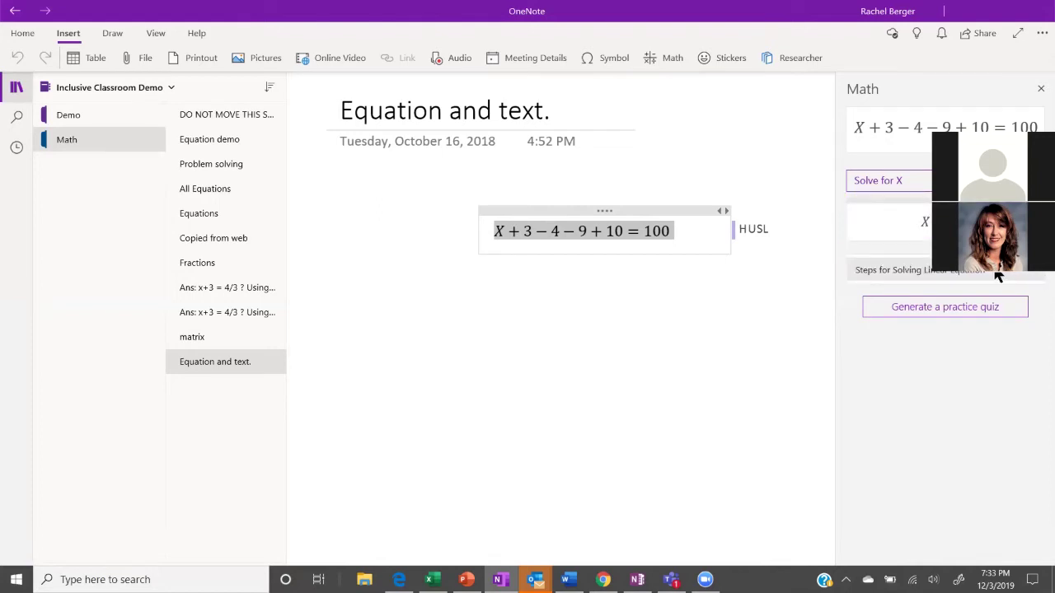
click(997, 275)
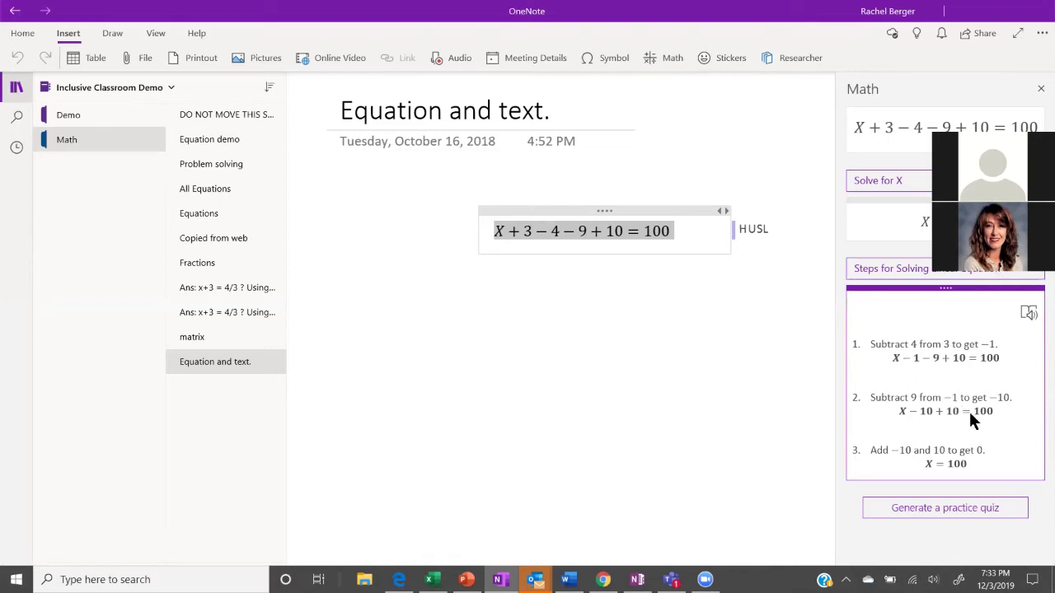
- Open the solution steps in Immersive Reader, play the read-aloud through the title, pause it and exit the reader
click(1030, 313)
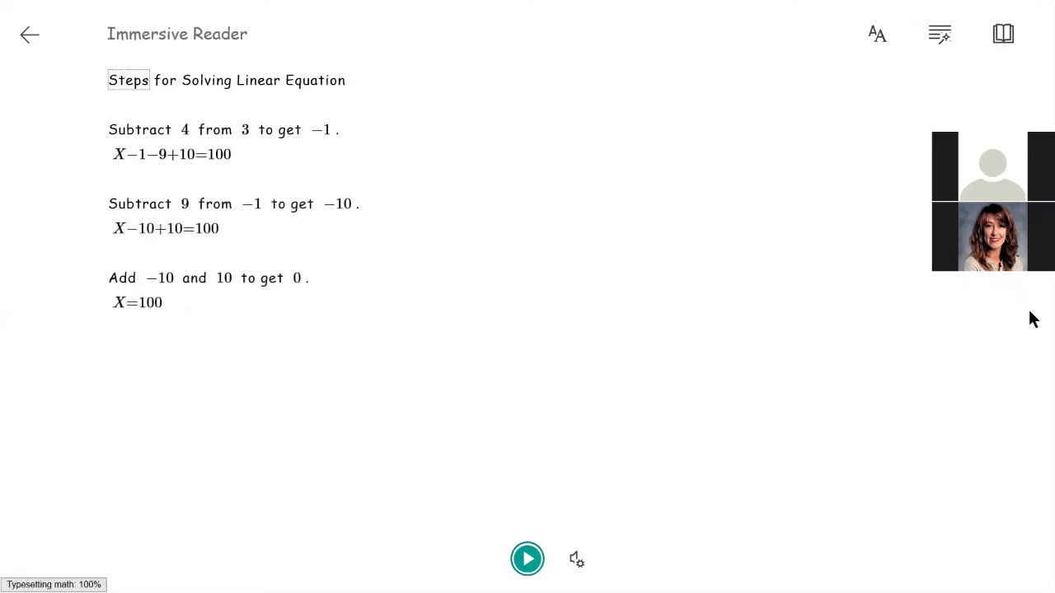
key(space)
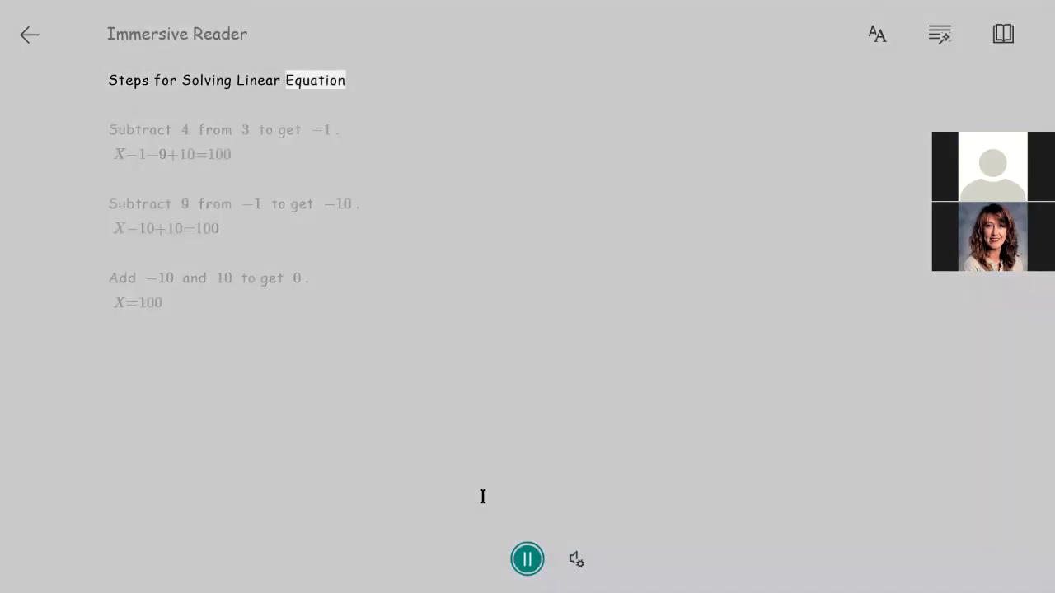
key(space)
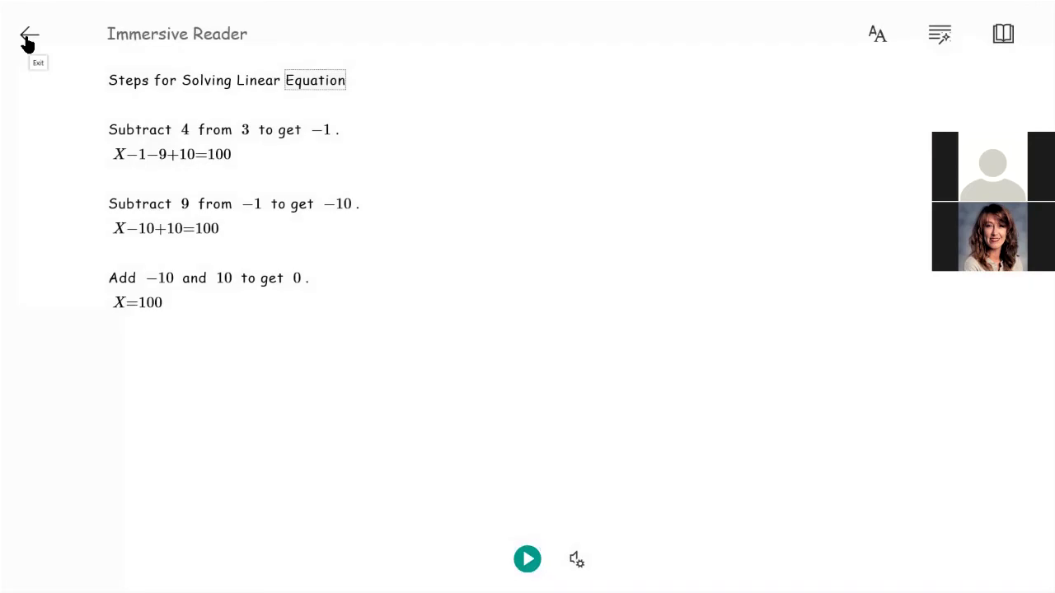
click(28, 39)
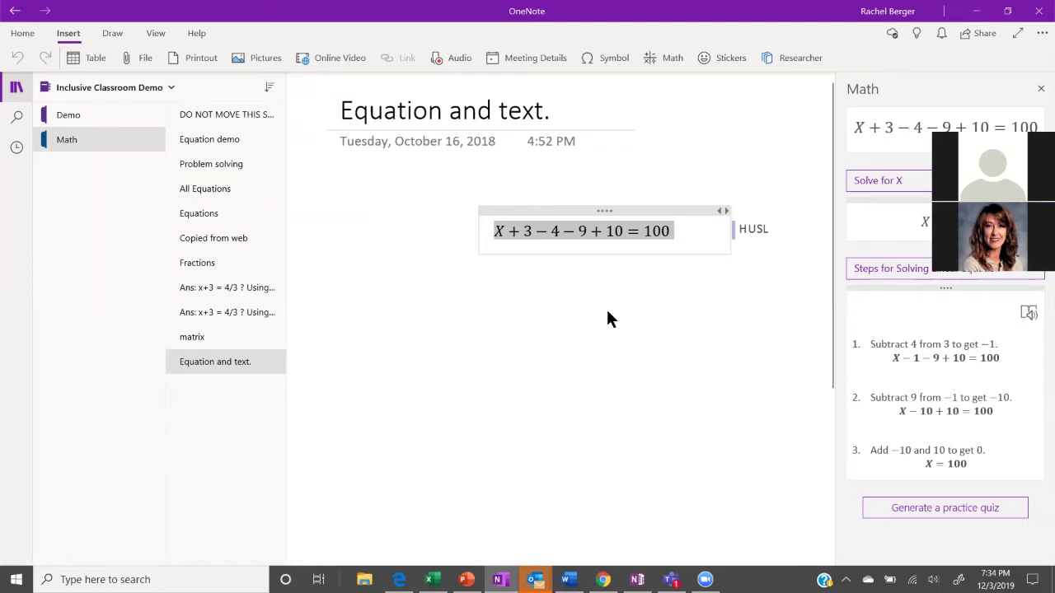
- View the practice quiz generator for the equation and close it without generating a quiz
click(893, 504)
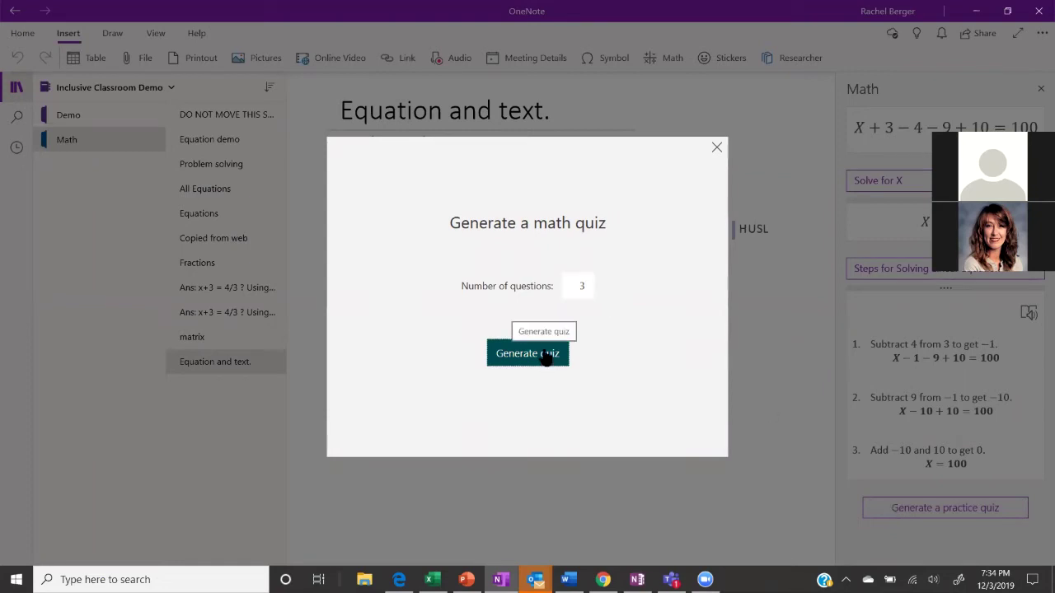
click(715, 147)
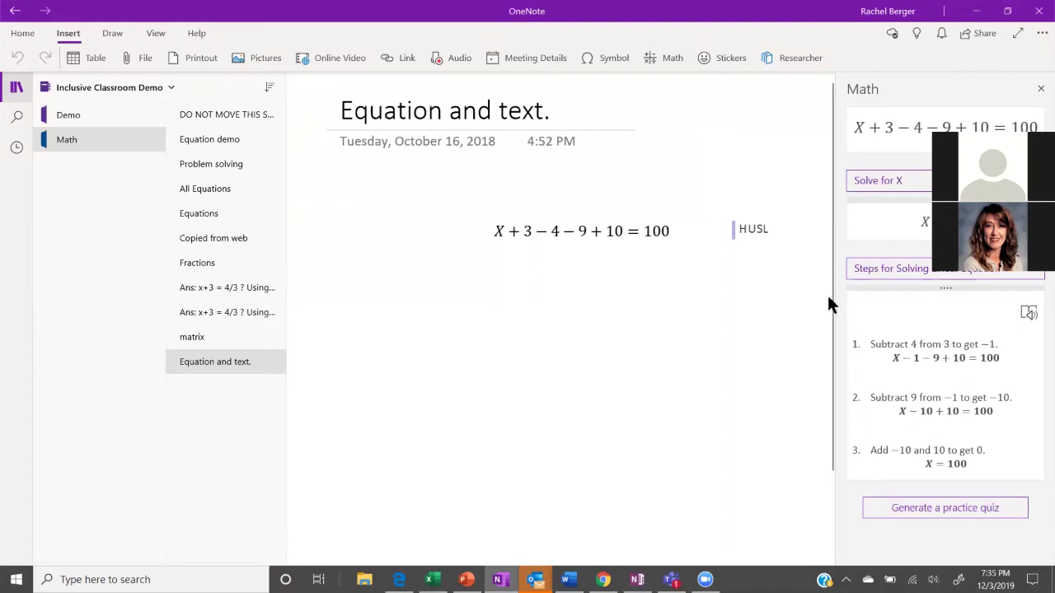
drag(829, 297, 828, 349)
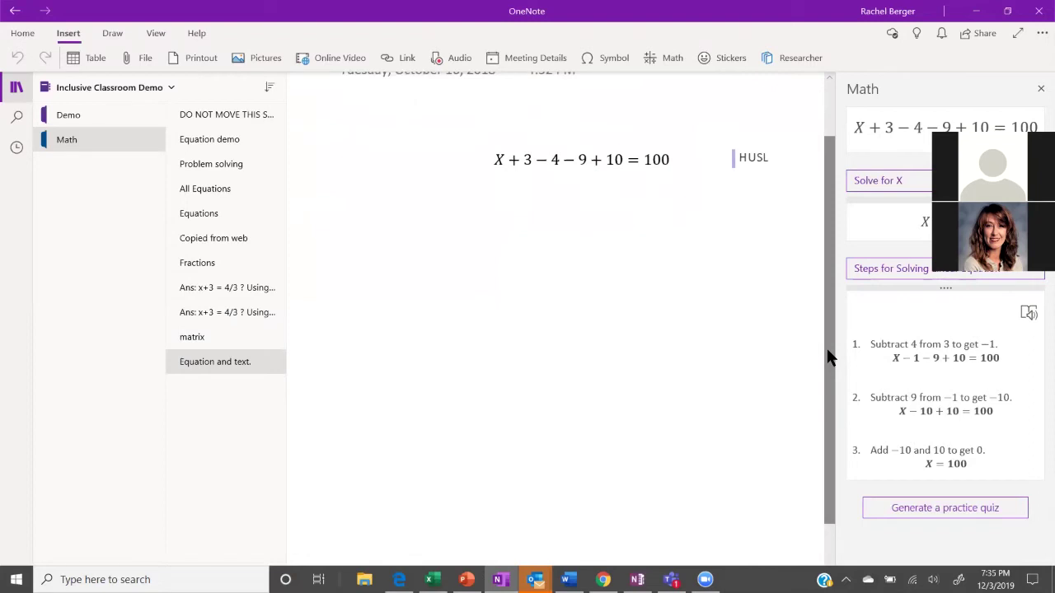
drag(827, 350, 827, 349)
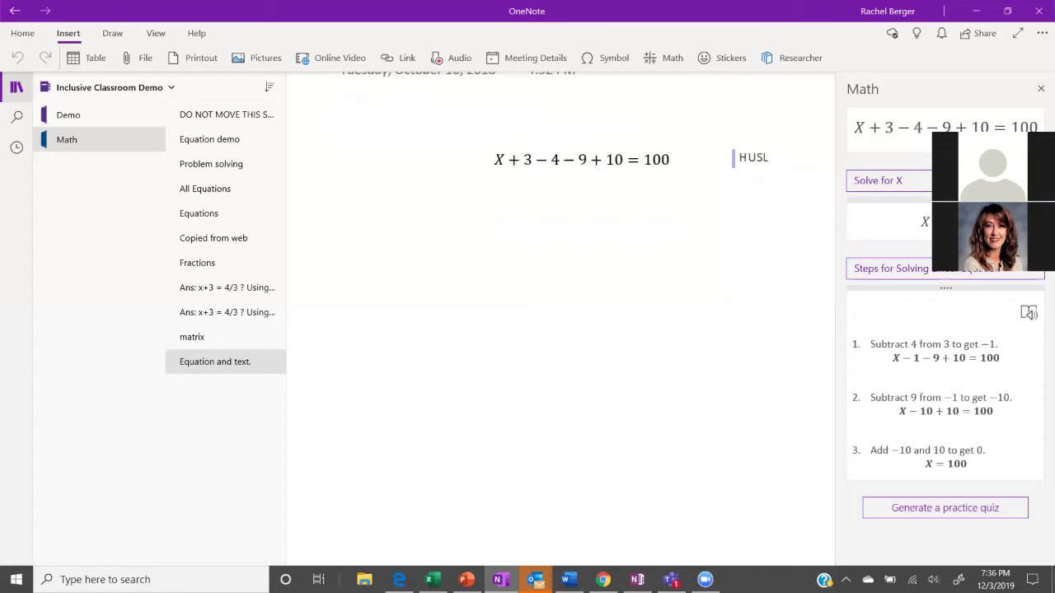
mouse_move(568, 580)
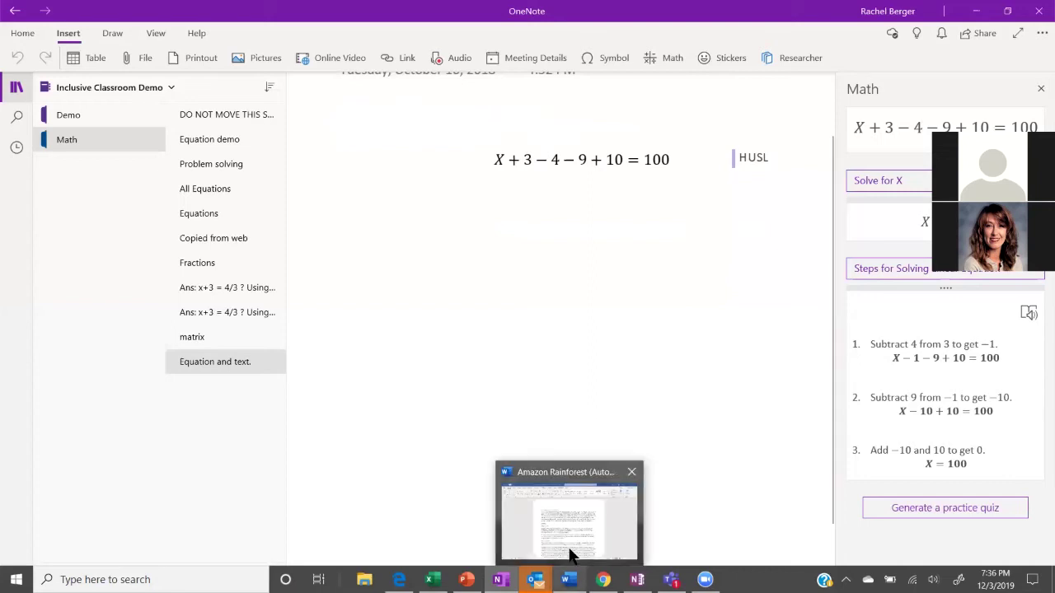
click(573, 557)
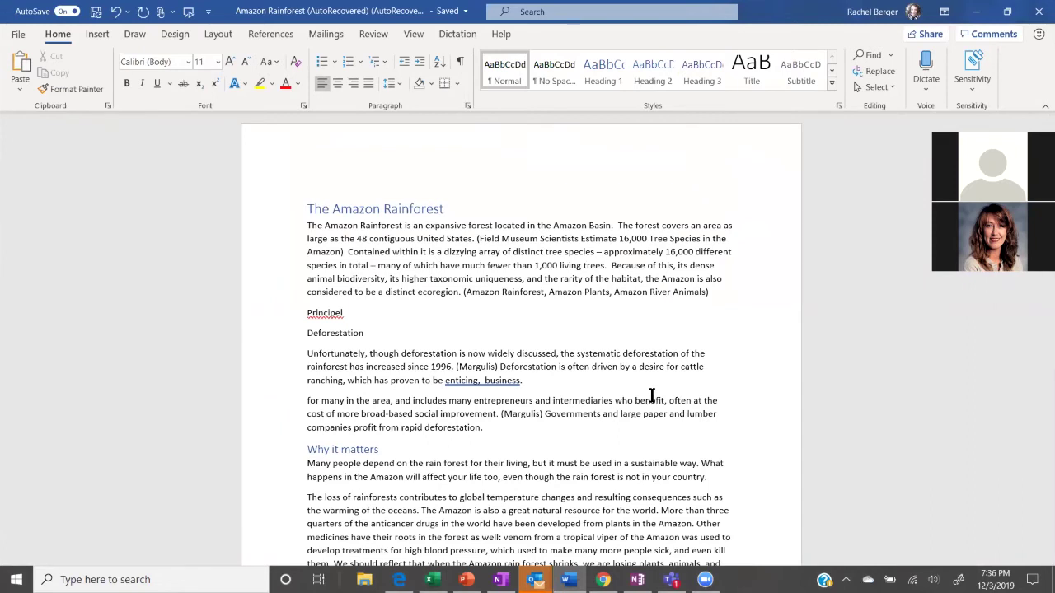
mouse_move(499, 580)
click(500, 512)
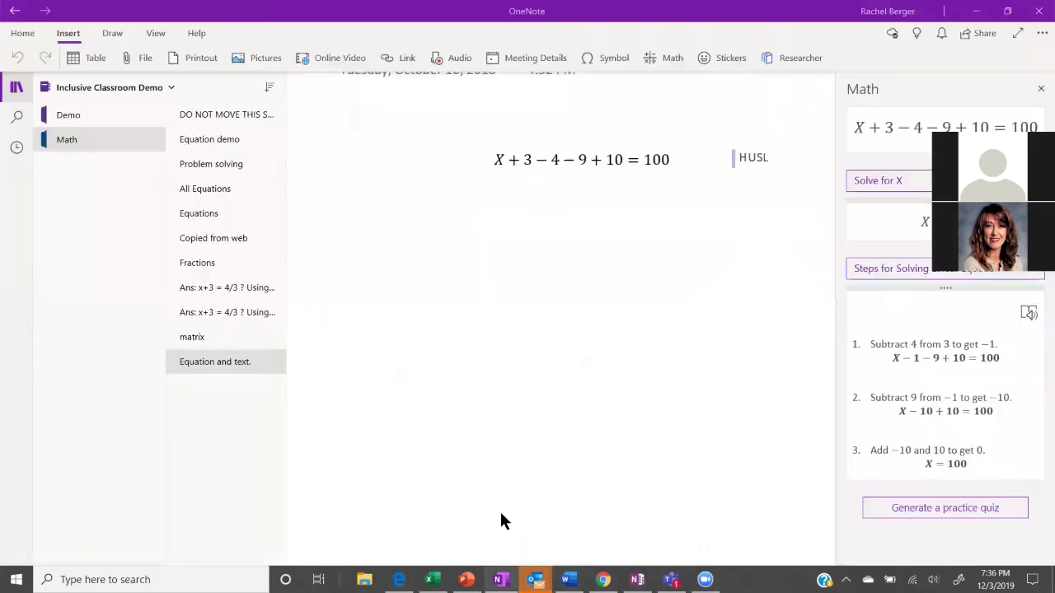
- Return to the Office Lens Dictate page in the personal notebook and close the Math assistant
click(171, 89)
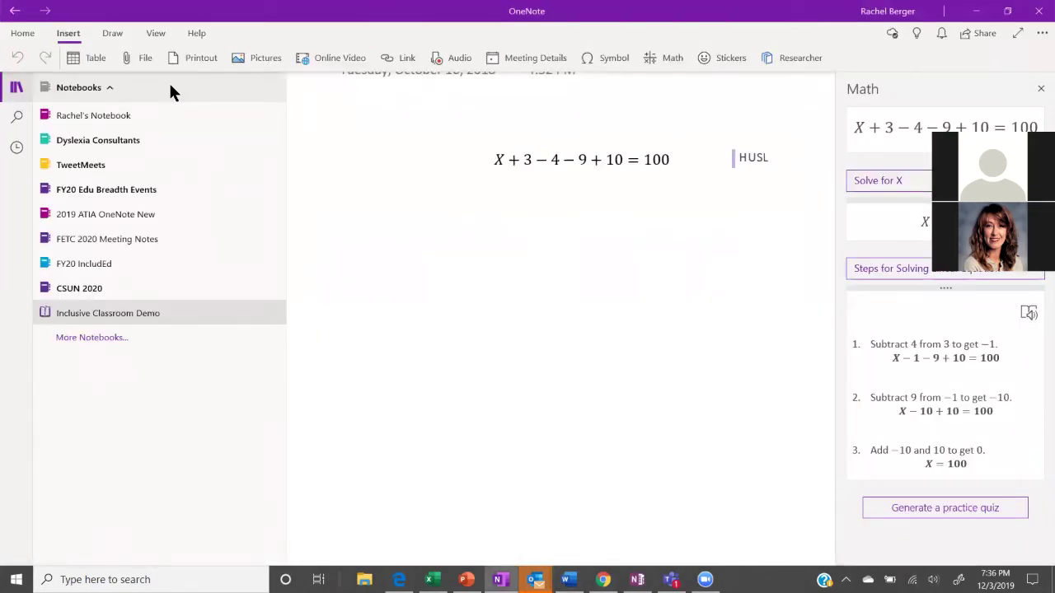
click(134, 115)
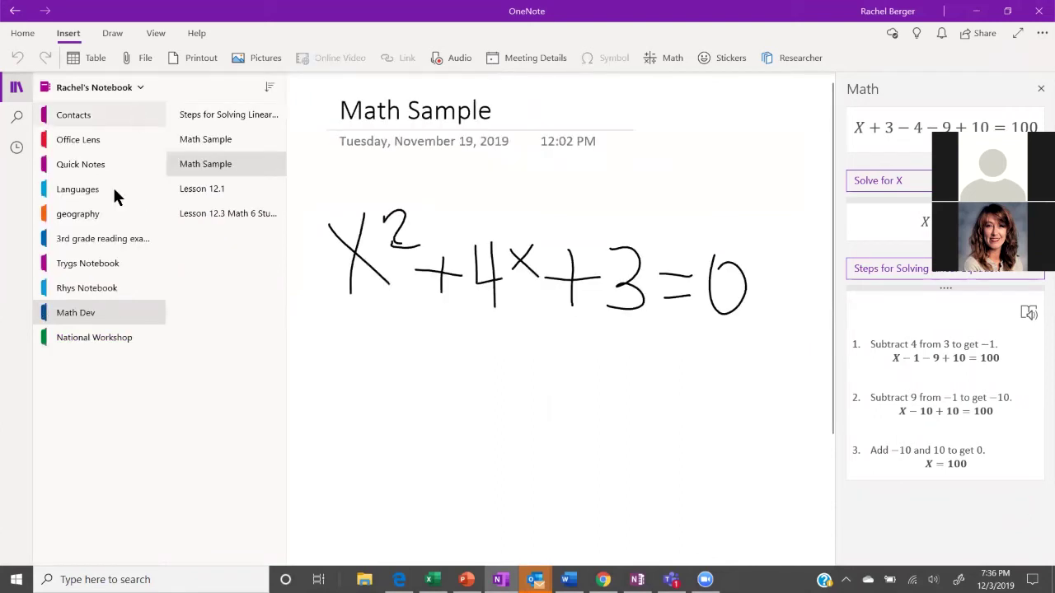
click(105, 262)
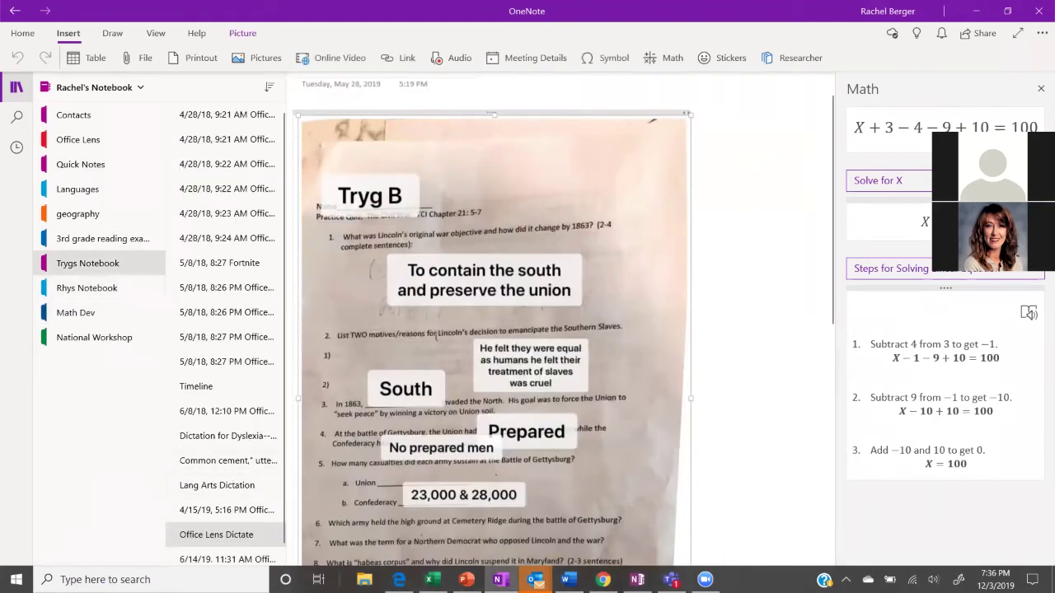
click(1039, 91)
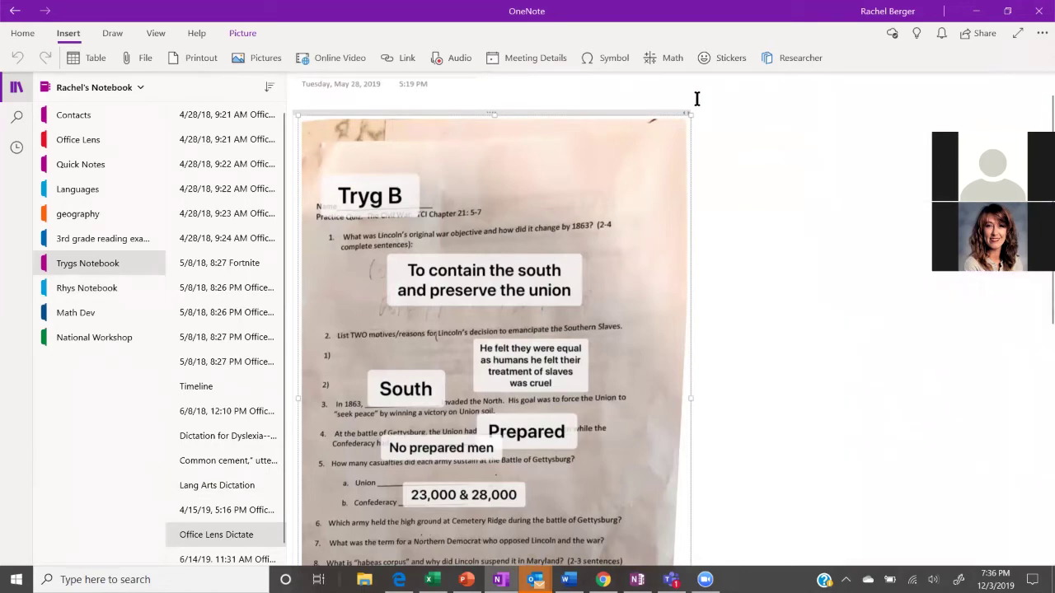
- Open the Lang Arts Dictation page and show the available dictation languages and text styles
click(221, 485)
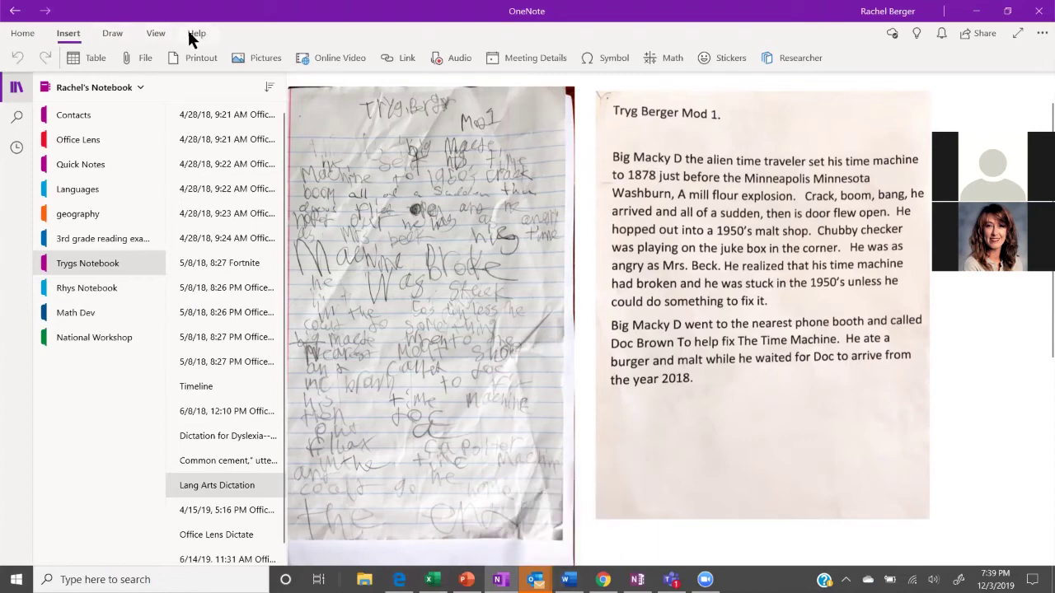
click(155, 34)
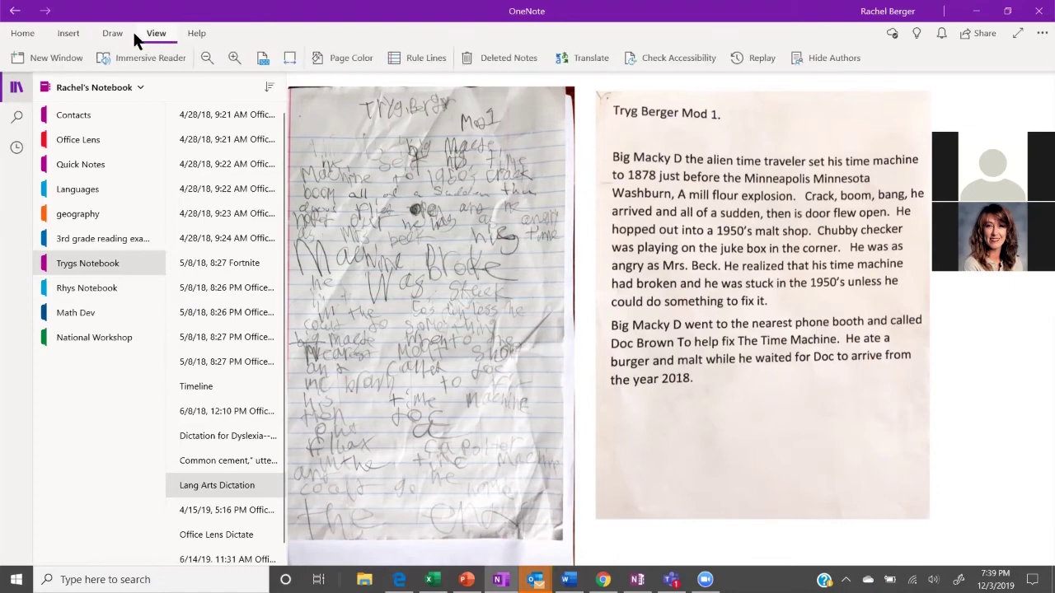
click(22, 34)
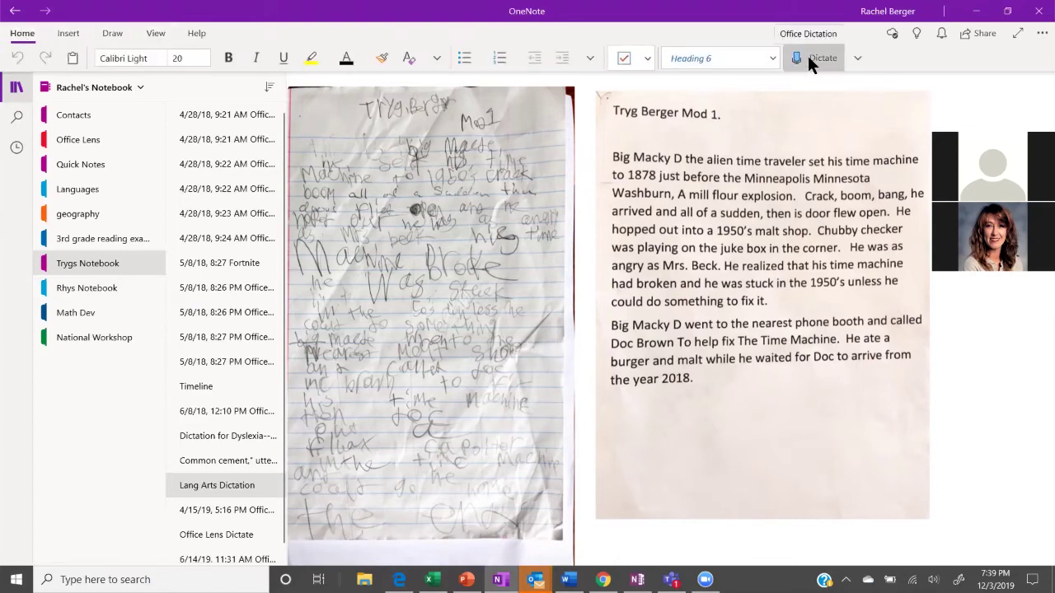
click(858, 55)
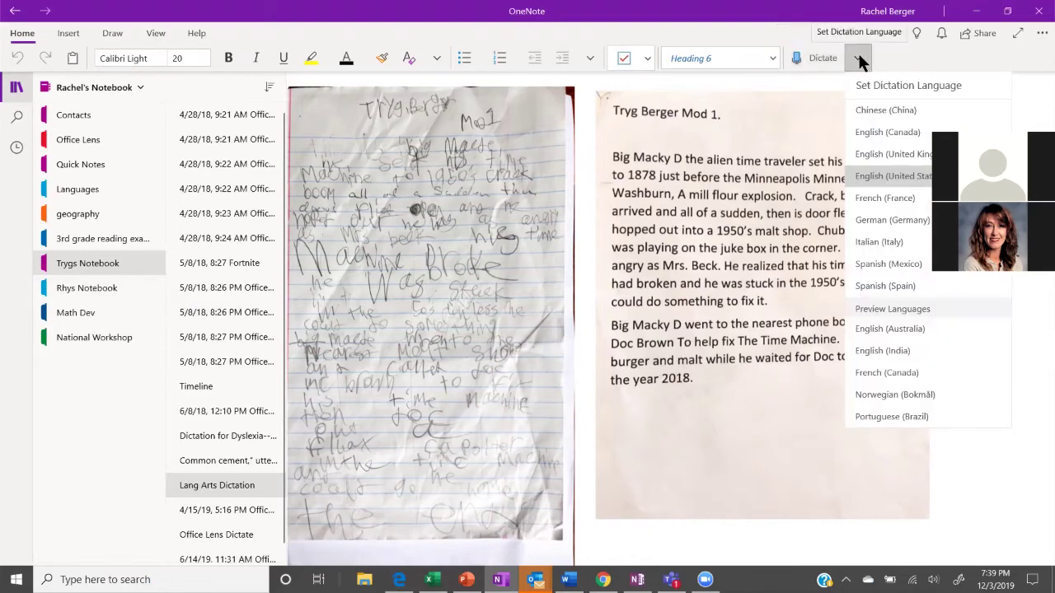
click(773, 57)
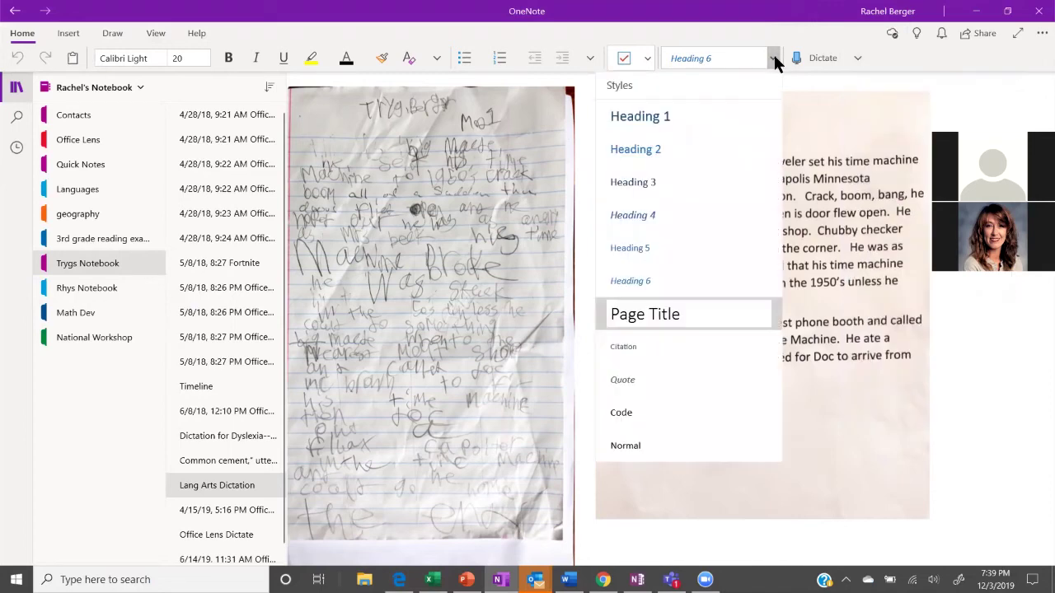
- Show the available note tags and close the list without tagging anything
click(647, 60)
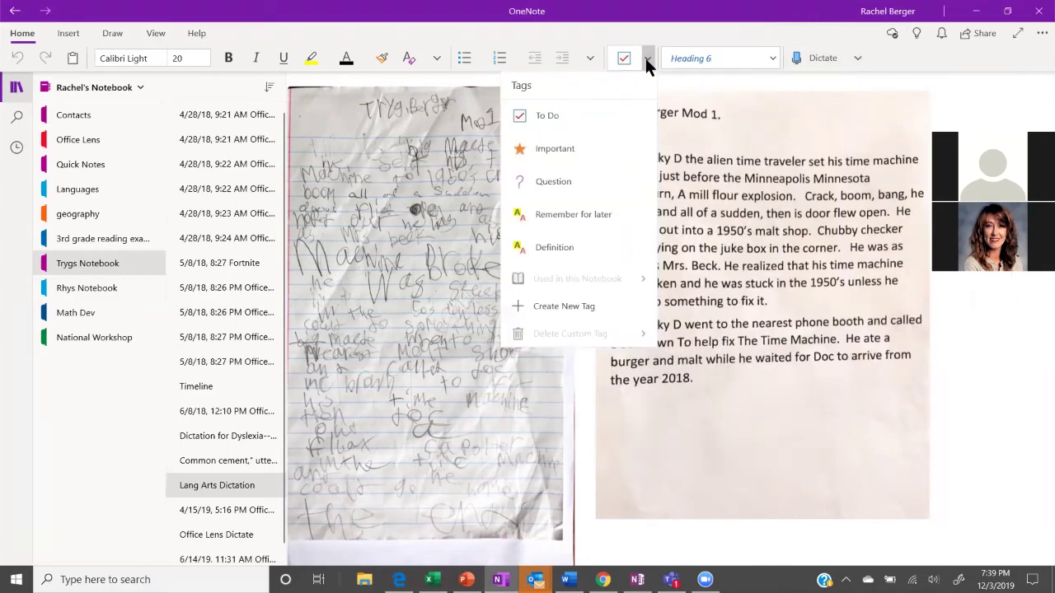
click(647, 59)
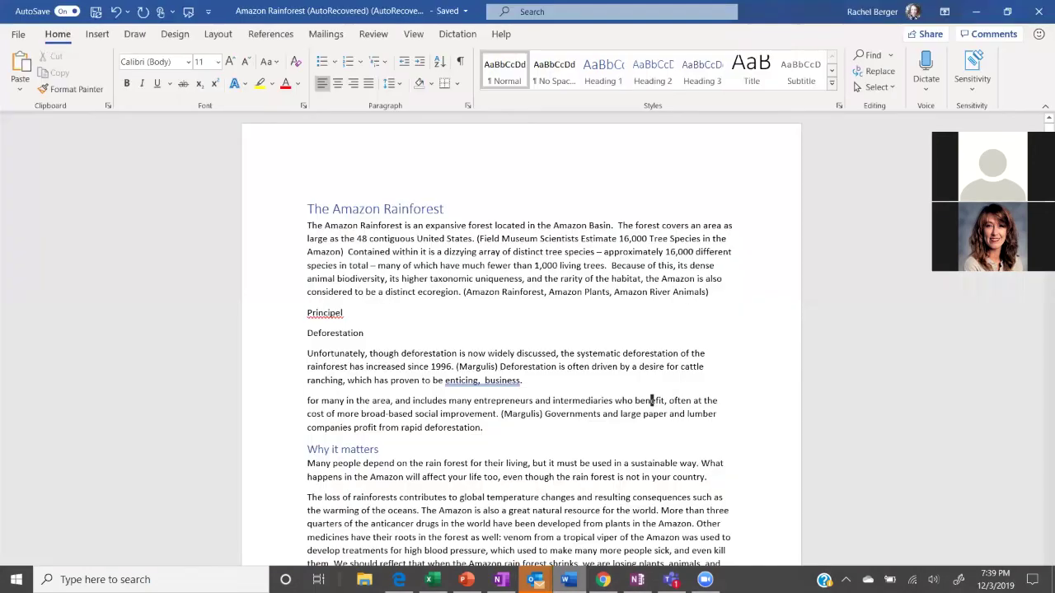
- Switch to the Amazon Rainforest document in Word and add an empty line below the first paragraph
click(567, 579)
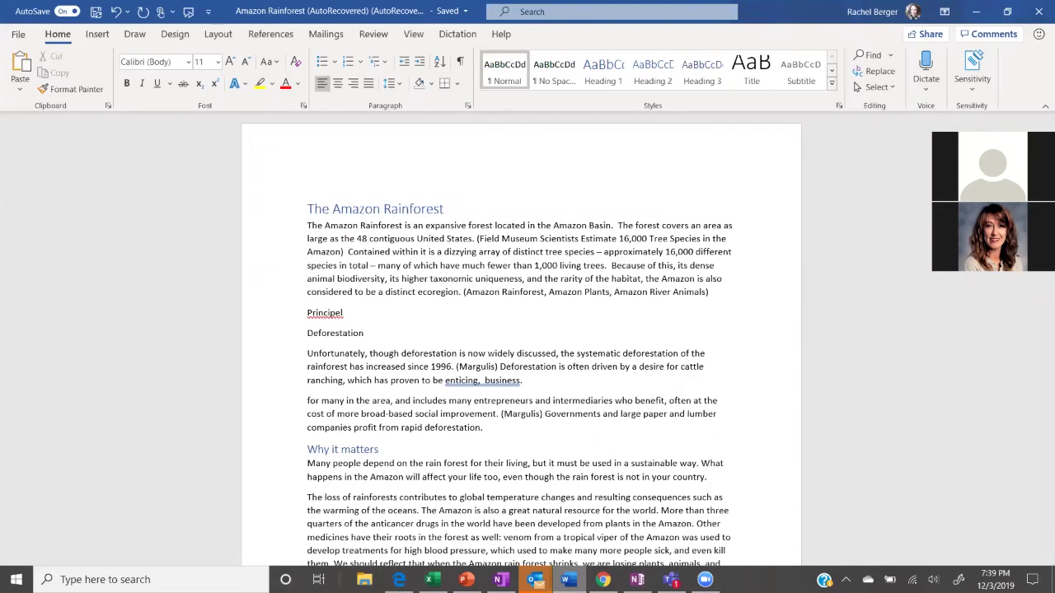
click(733, 295)
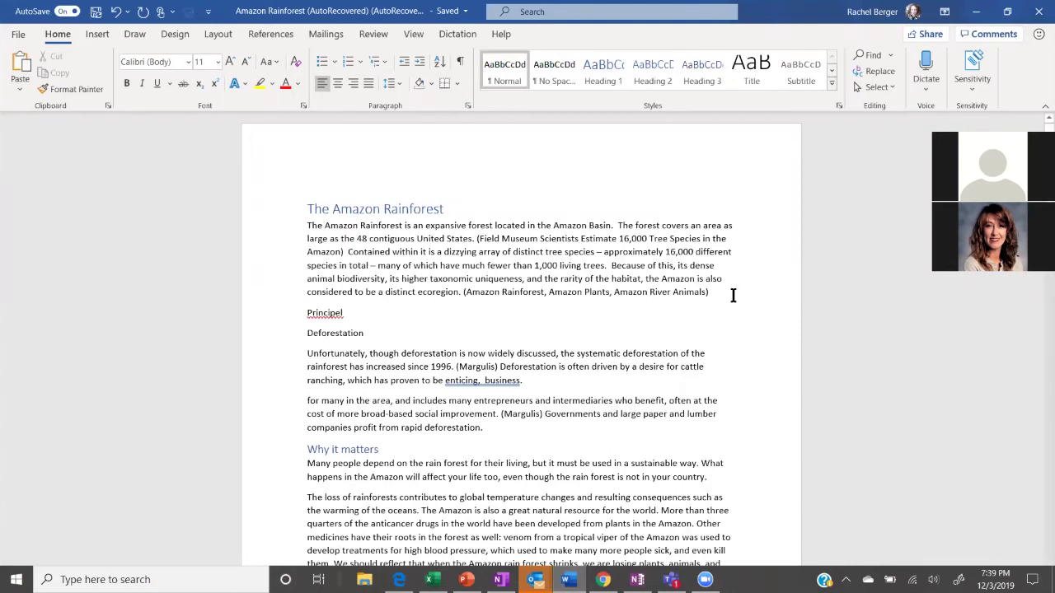
key(Return)
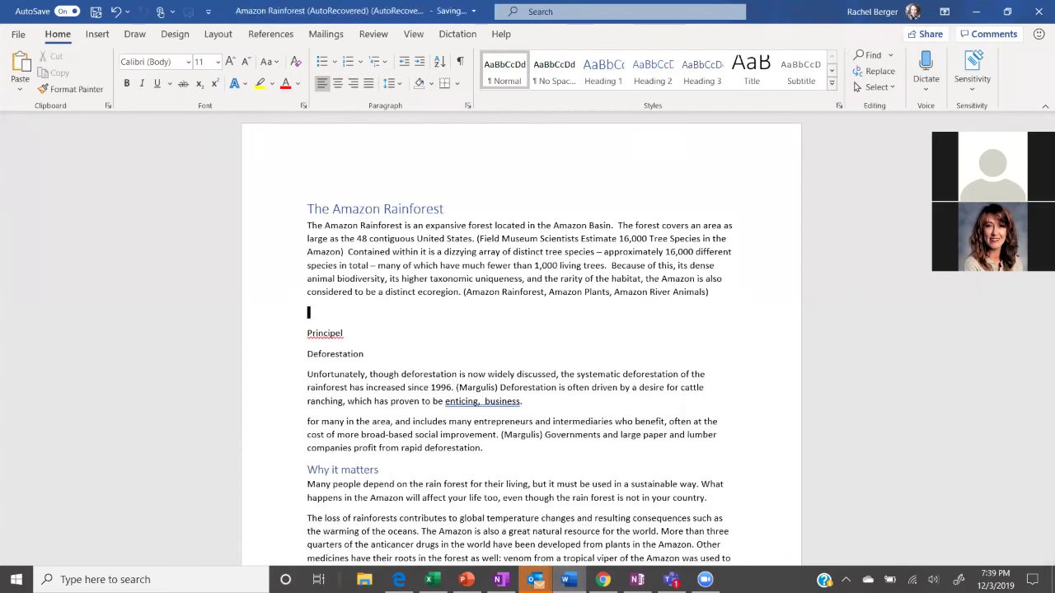
- Show the Dictation add-in's language options and dictate "Using Microsoft dictation in Word to help create content" on the empty line
click(925, 70)
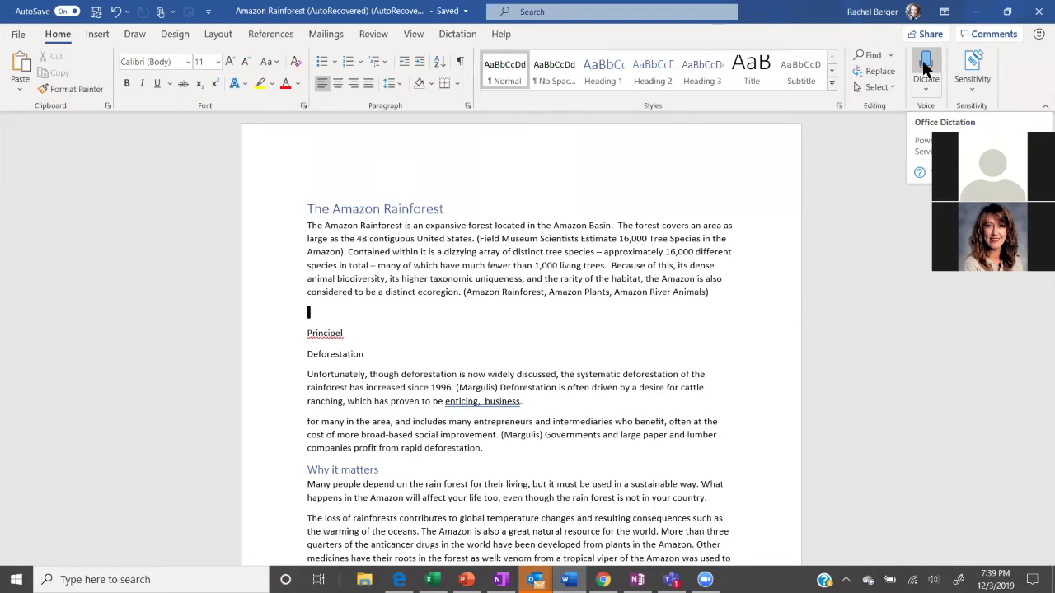
click(925, 69)
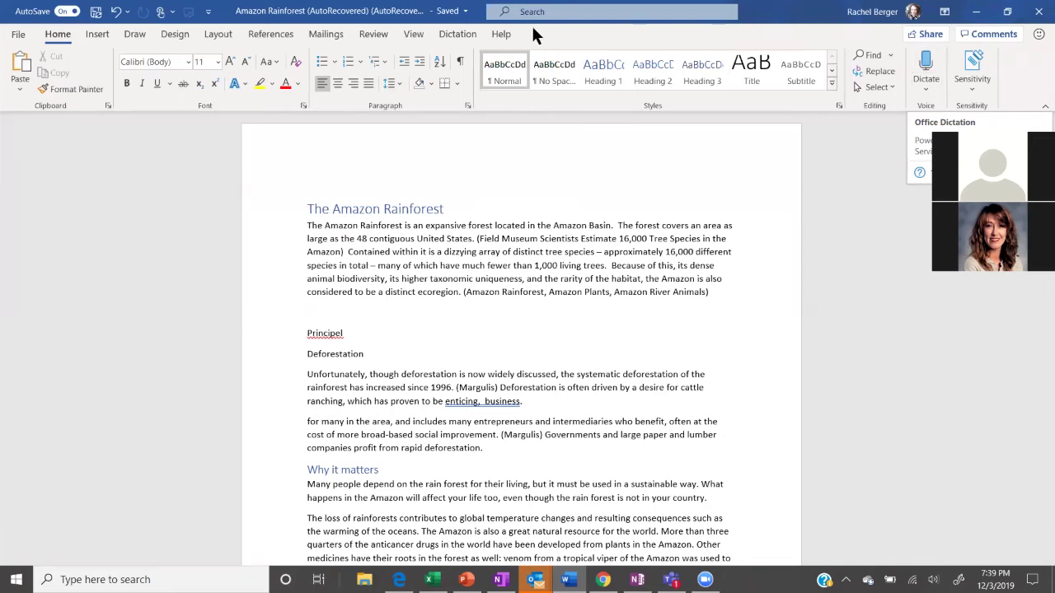
click(456, 36)
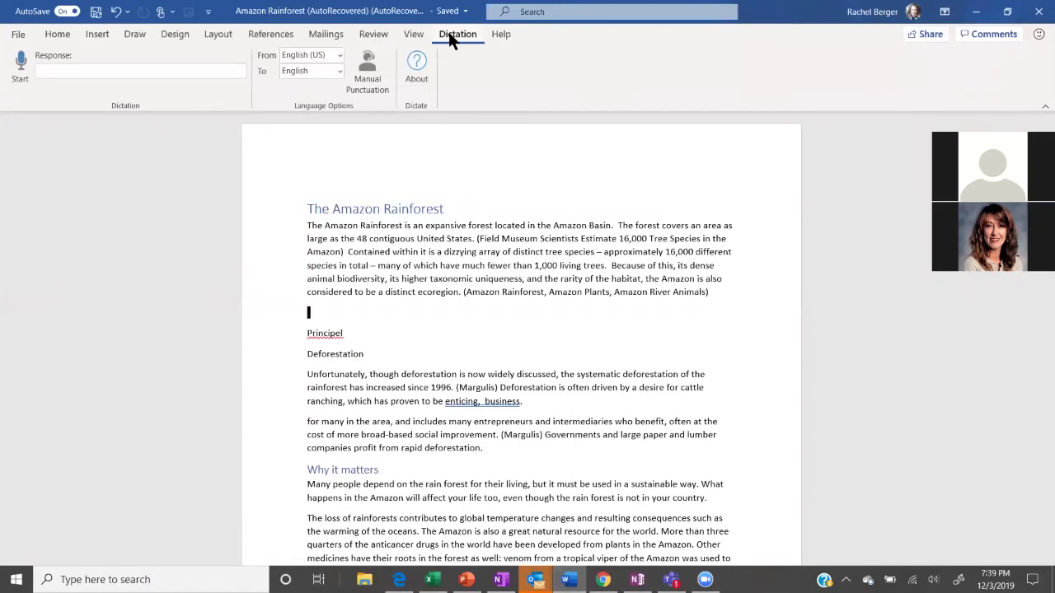
click(52, 34)
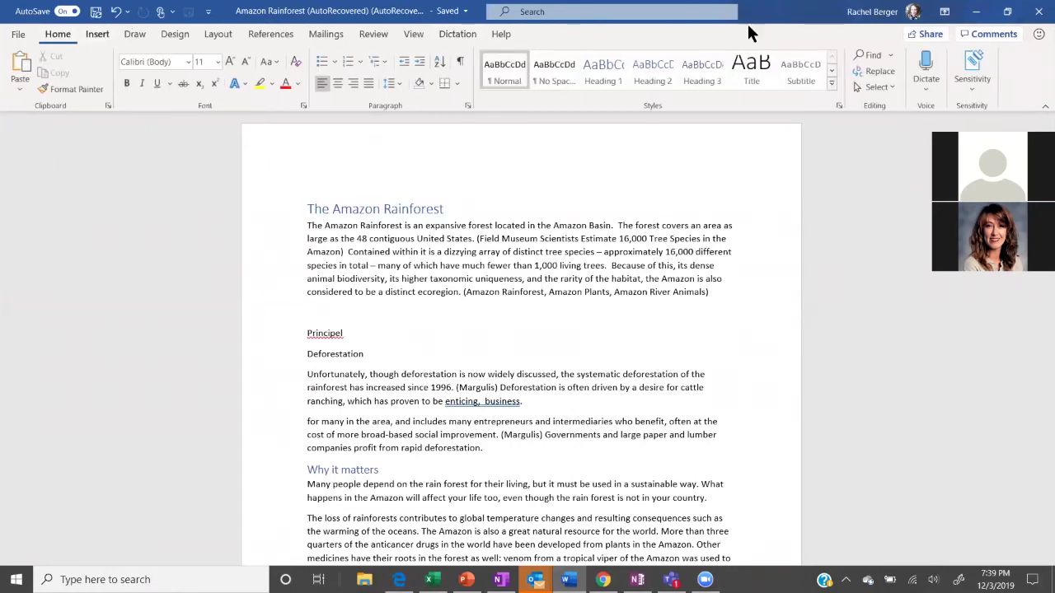
click(927, 64)
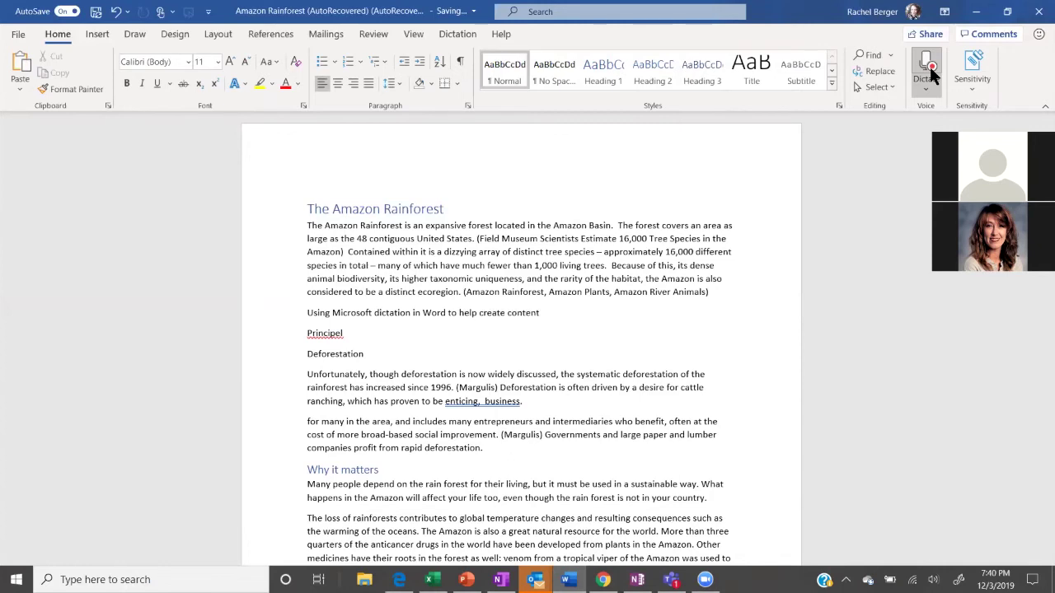
click(927, 70)
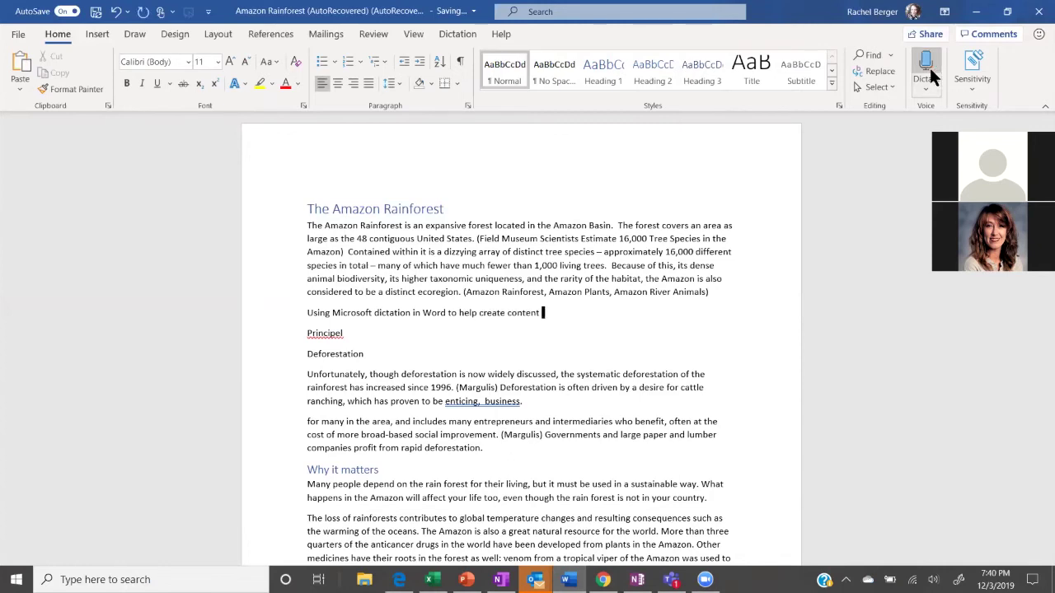
- Delete the dictated line above "Principel"
drag(307, 313, 557, 323)
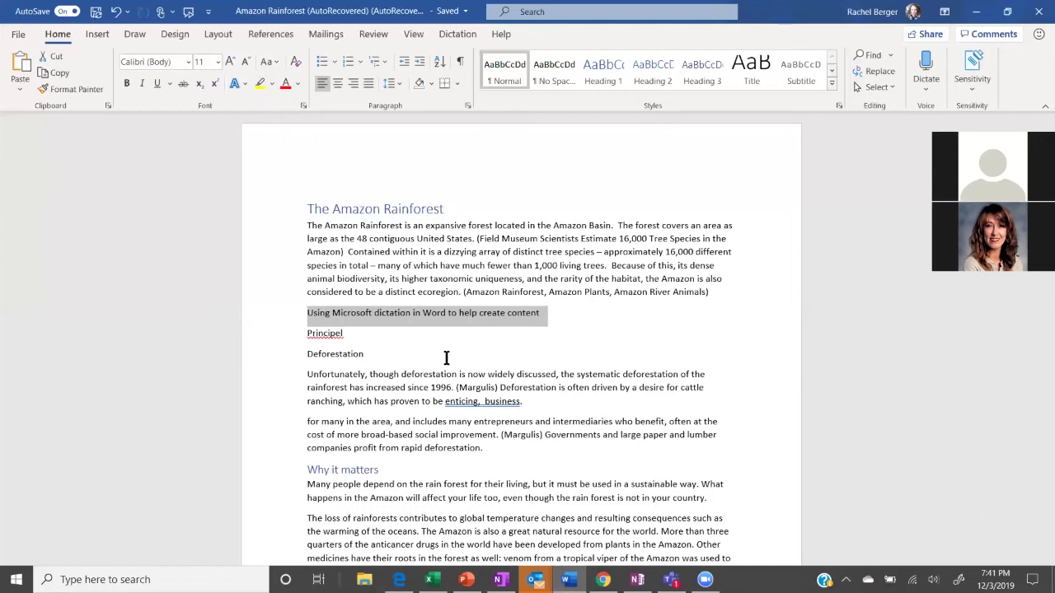
click(554, 317)
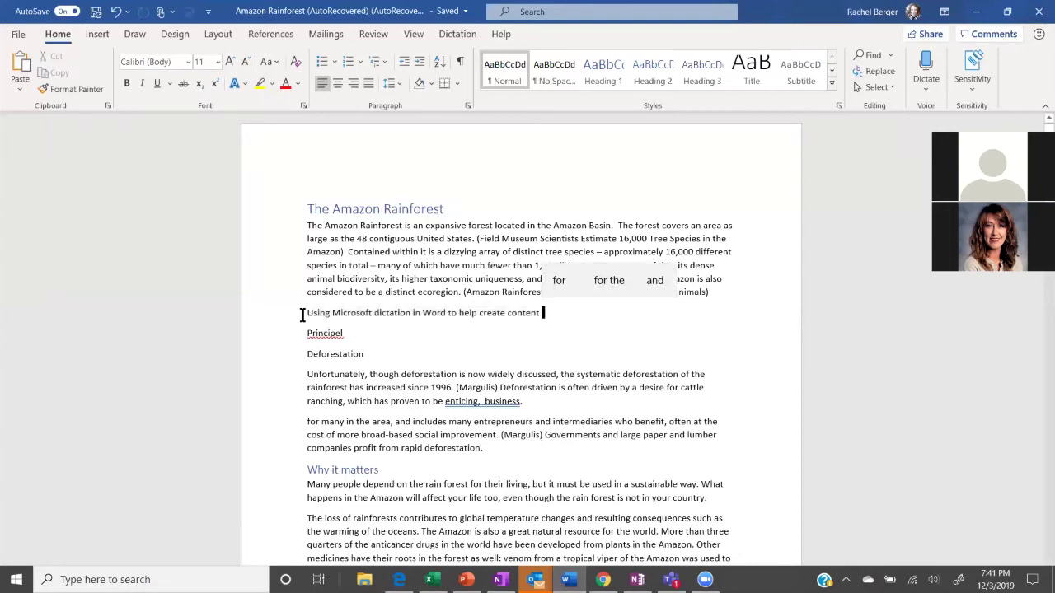
drag(307, 313, 543, 312)
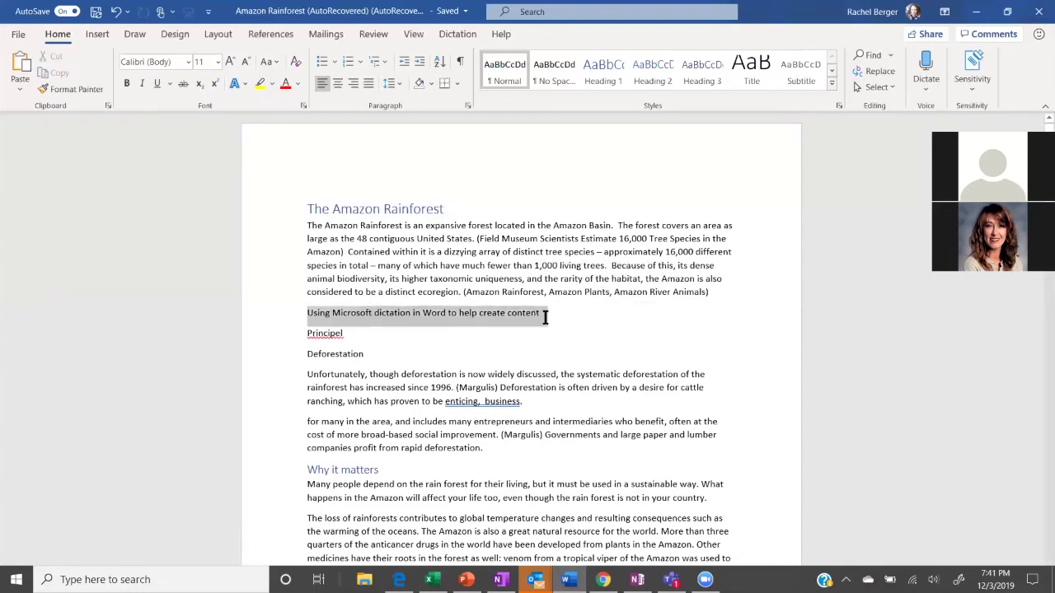
key(Delete)
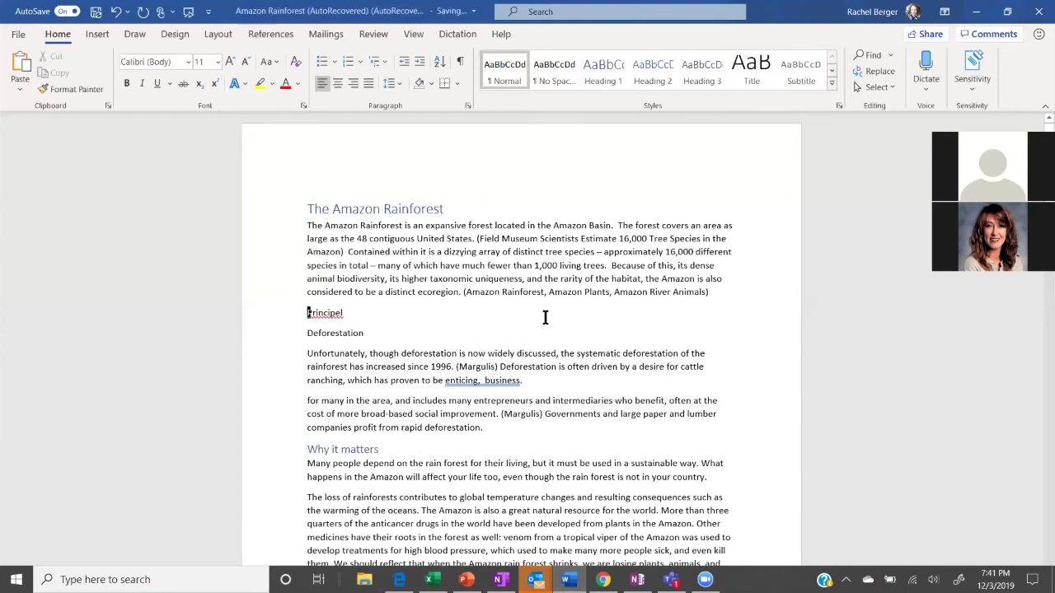
- Play Read Aloud from the start of the first paragraph, pause it and close the playback controls
click(373, 34)
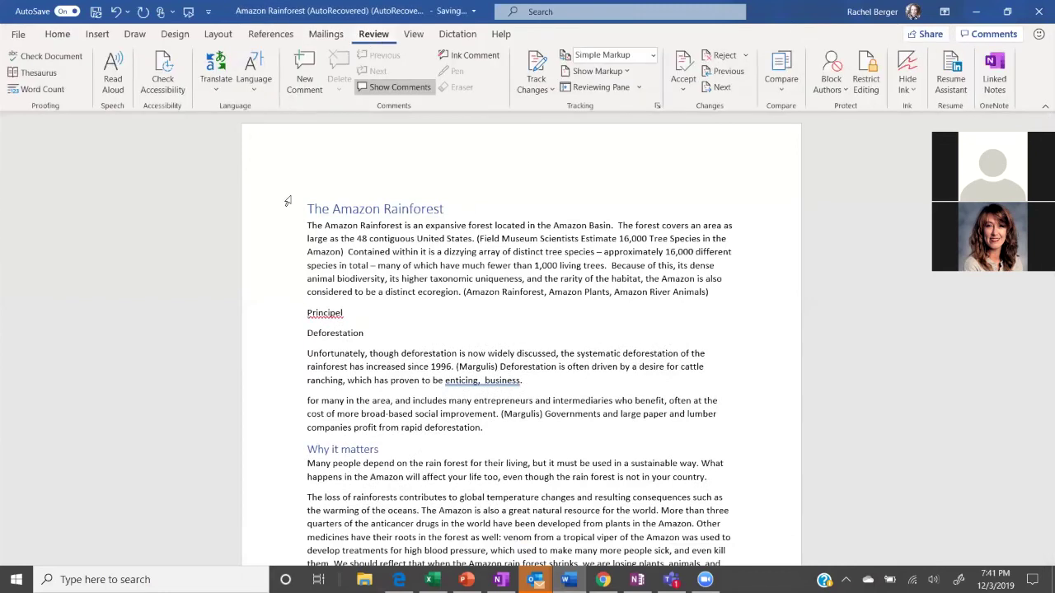
click(309, 225)
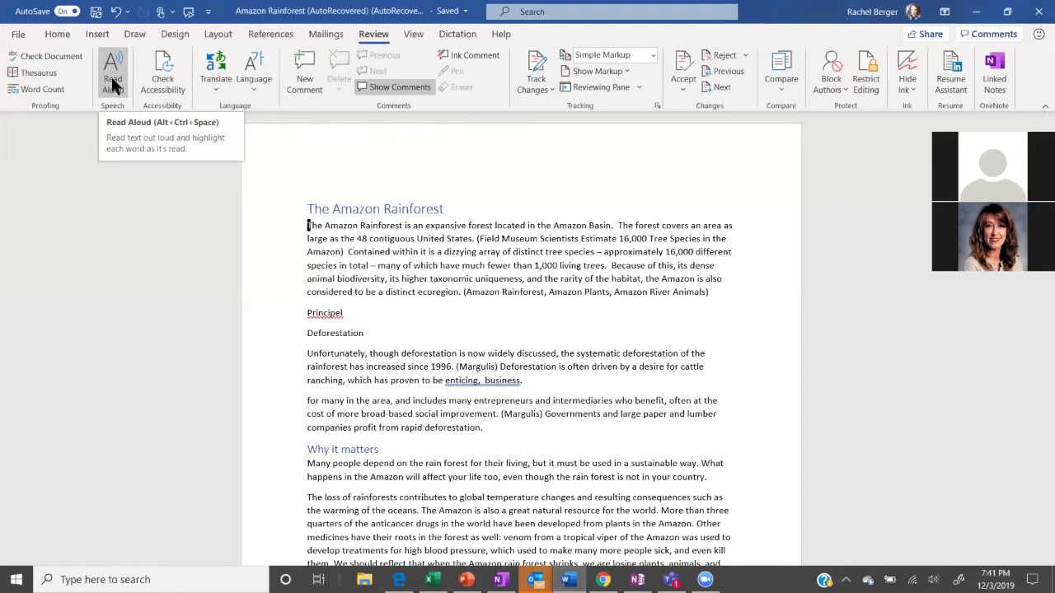
click(113, 86)
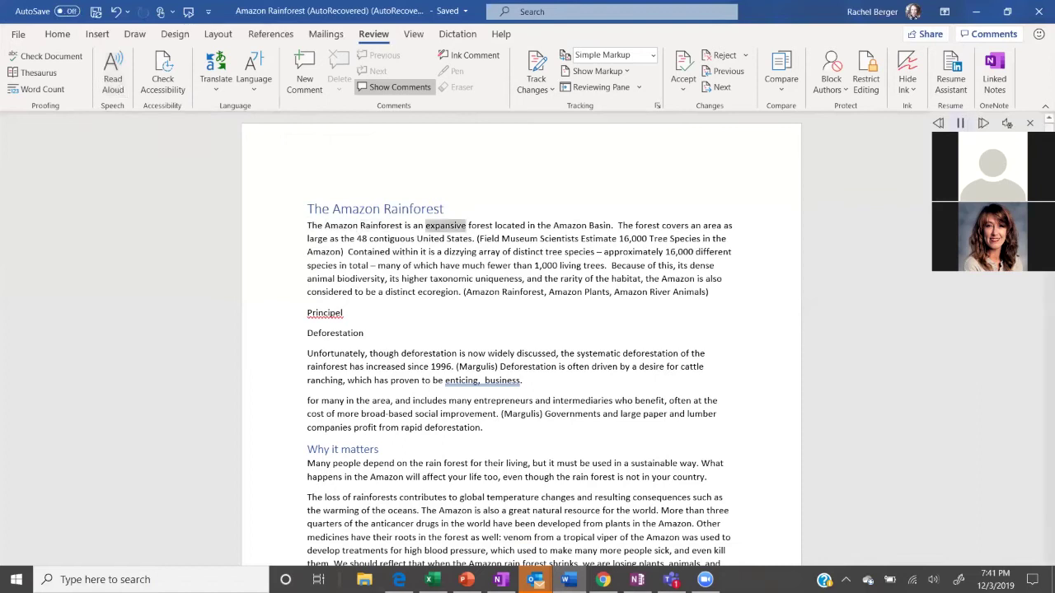
click(960, 123)
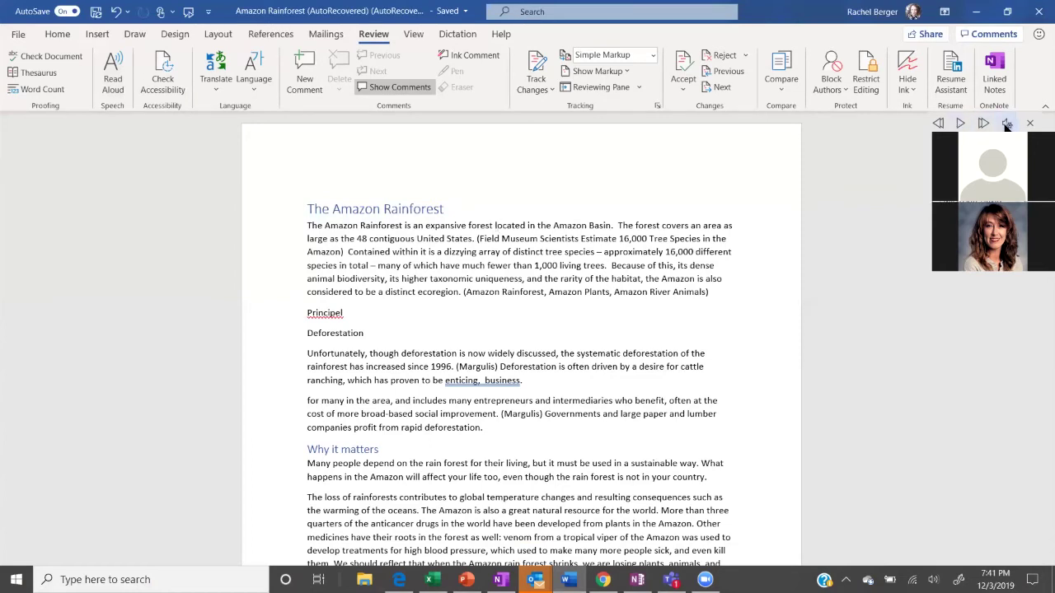
click(1029, 122)
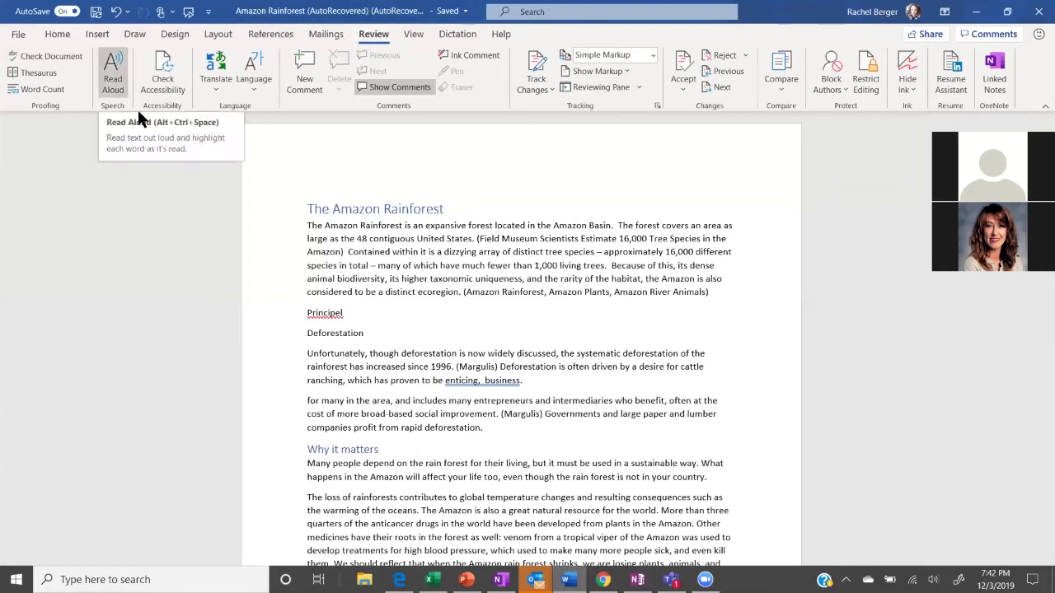
- Open the document in Immersive Reader from the first paragraph, turn off syllable breaks and turn on text spacing
click(742, 292)
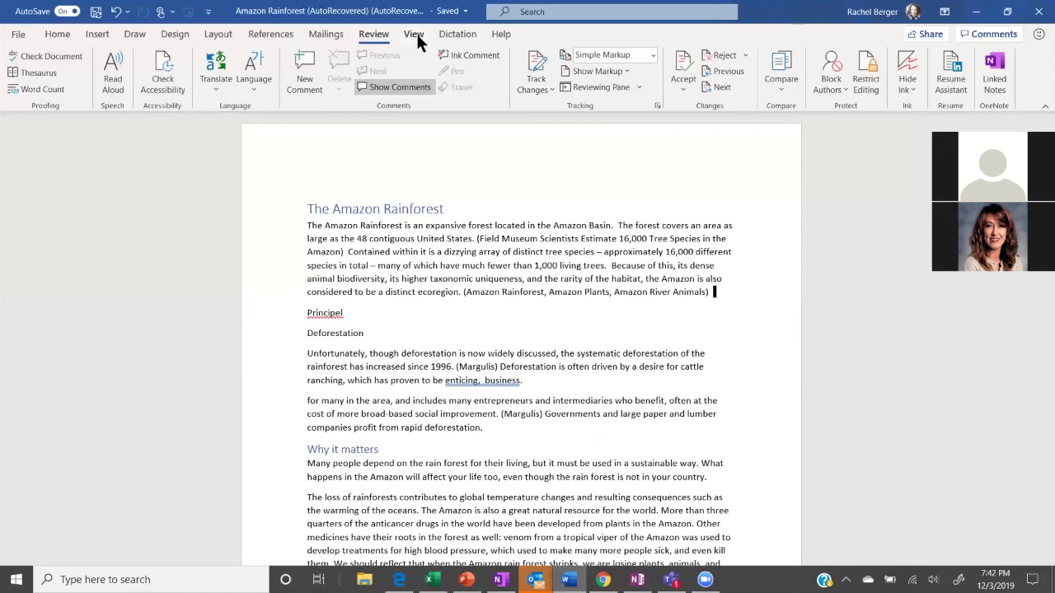
click(304, 225)
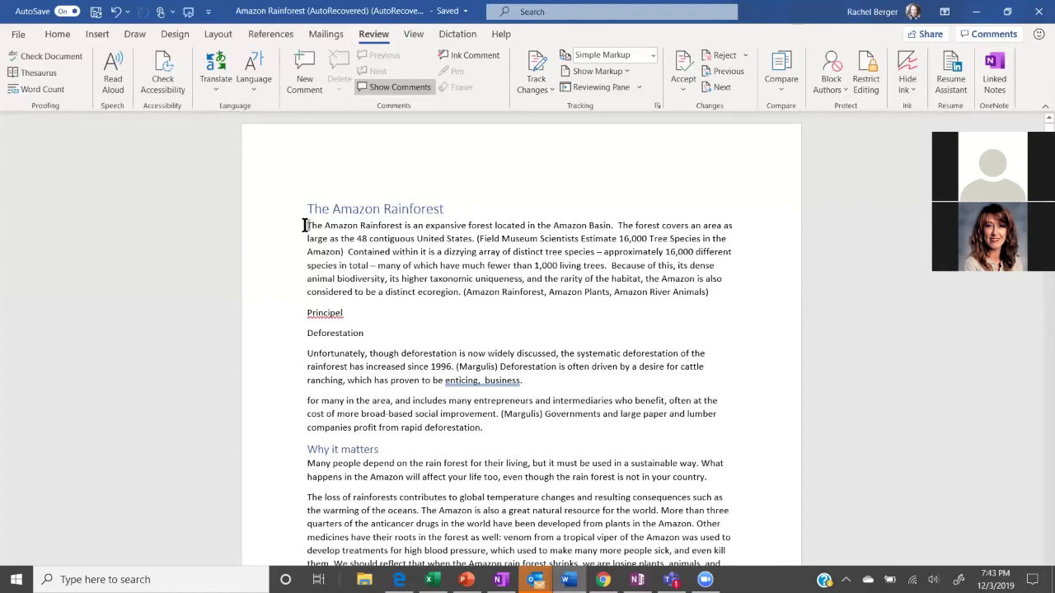
click(413, 36)
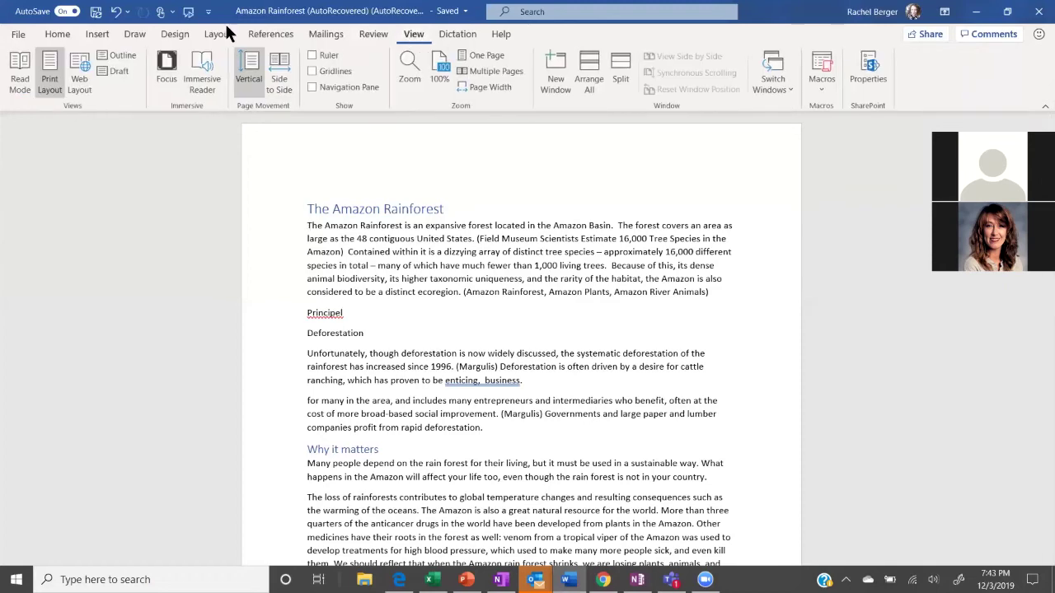
click(202, 63)
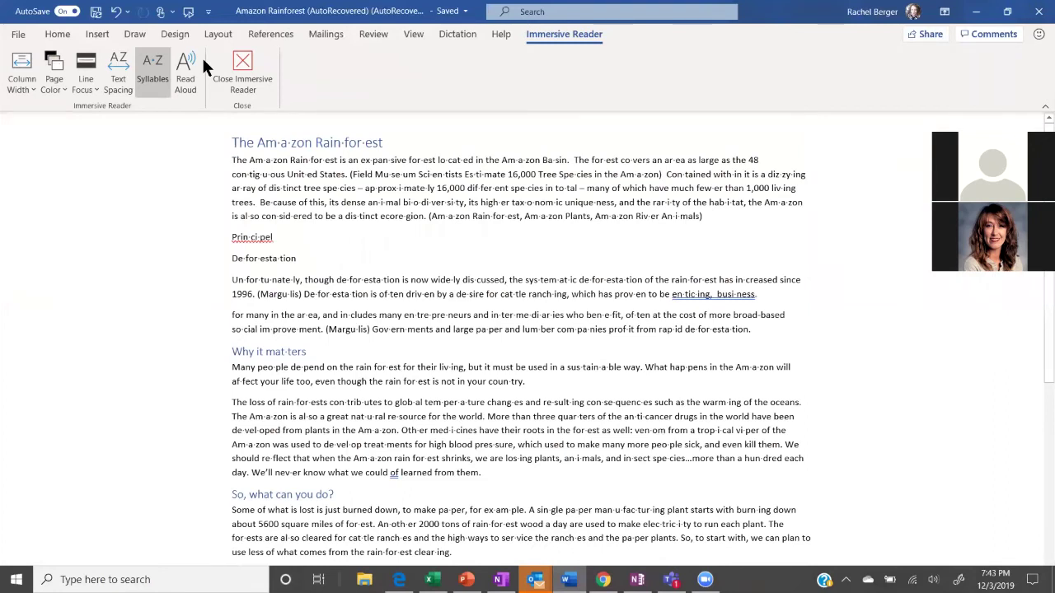
click(156, 62)
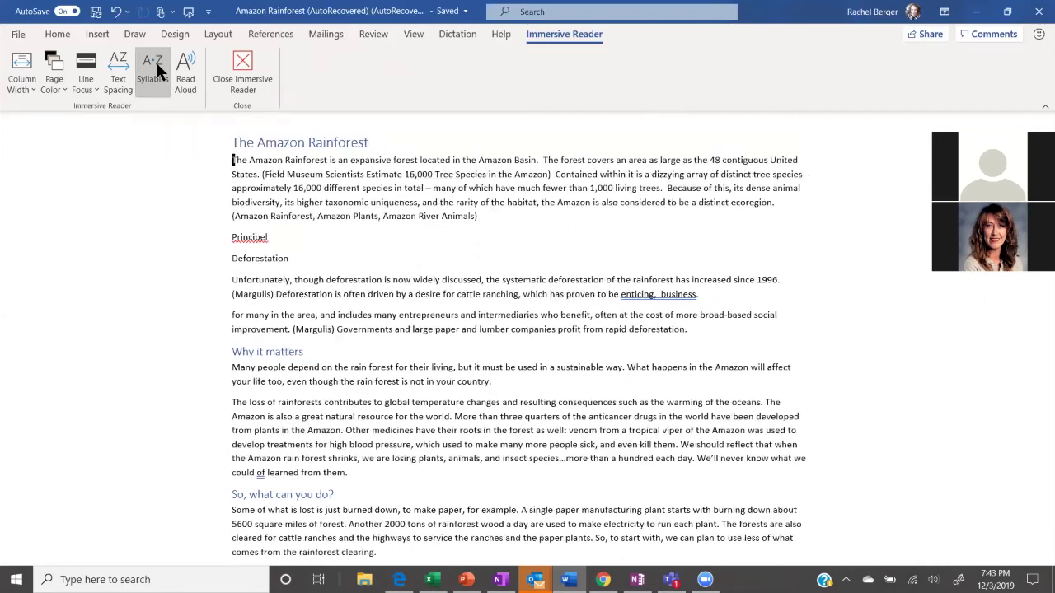
click(117, 63)
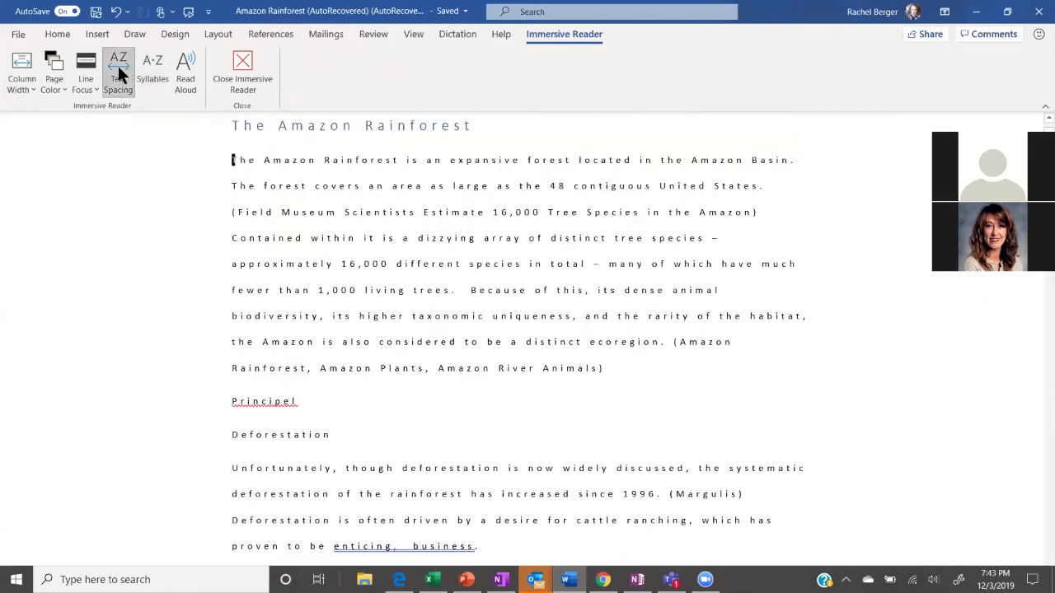
- Show the line focus, page color and column width choices and close Immersive Reader
click(92, 68)
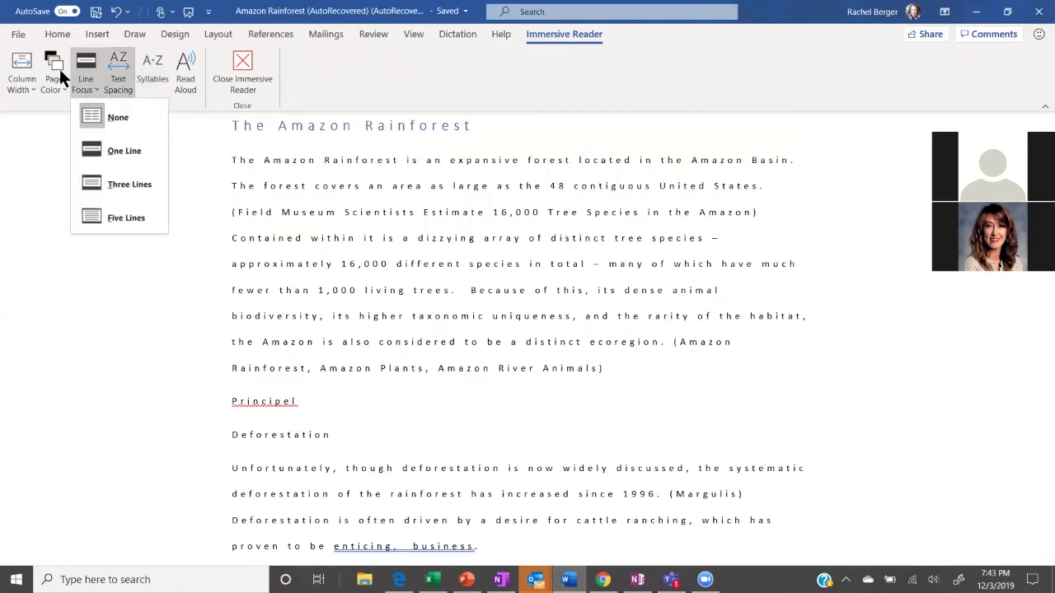
click(59, 67)
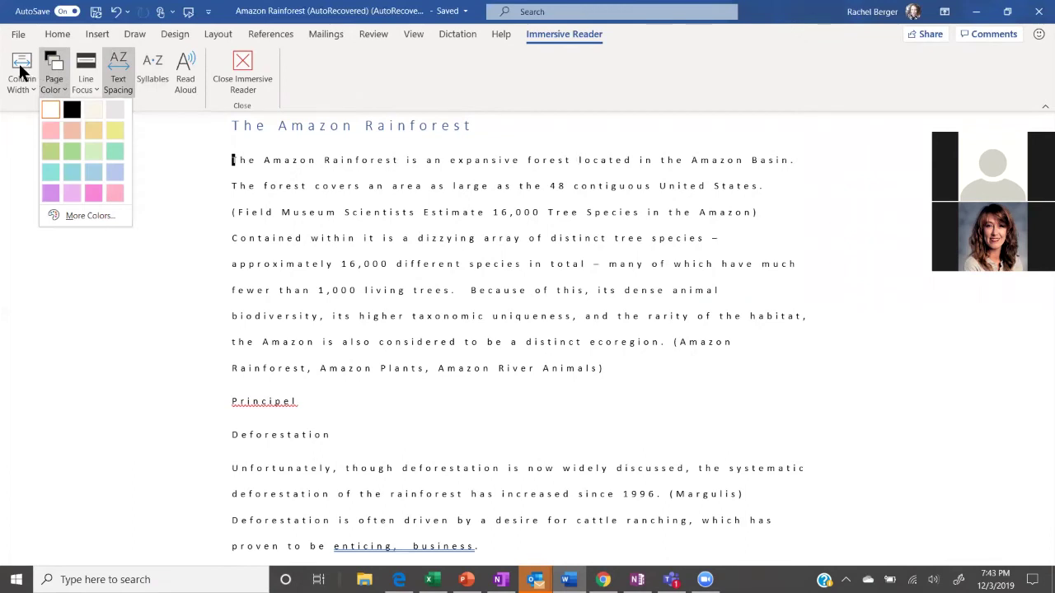
click(22, 73)
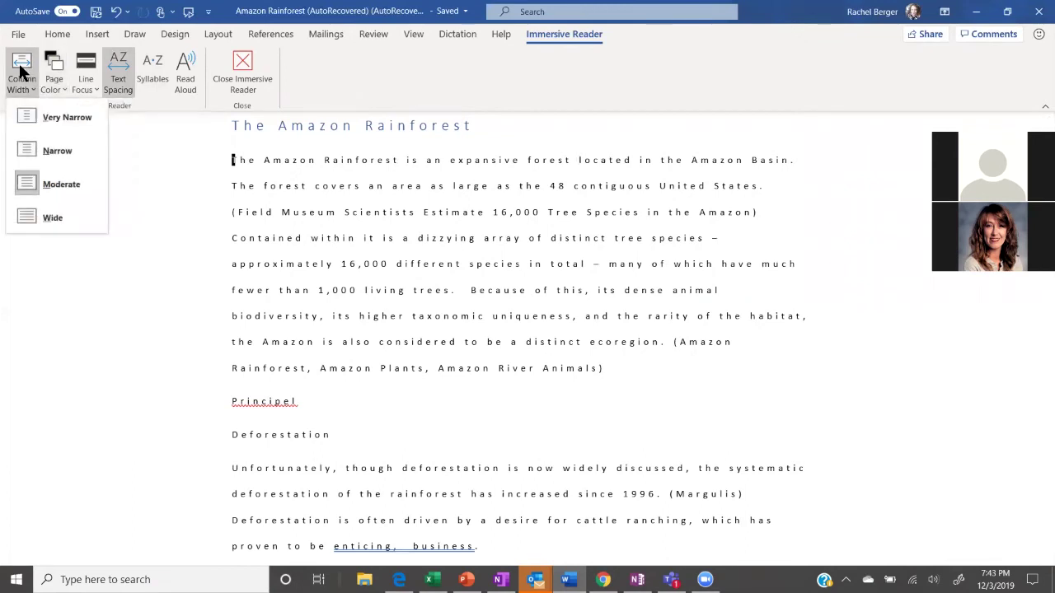
click(244, 59)
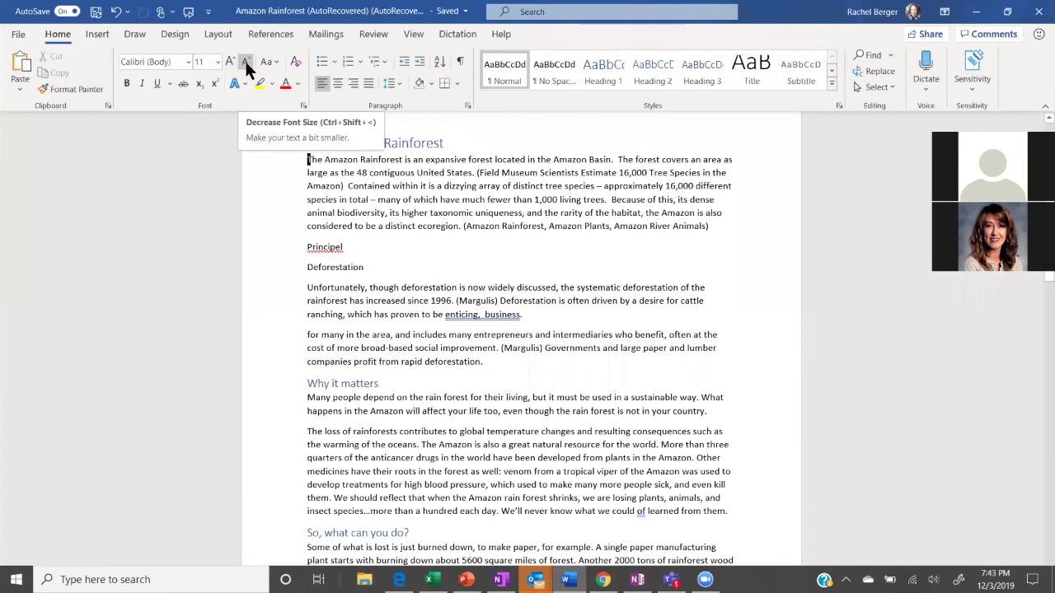
- Open the spelling suggestions for the misspelled word "Principel" and dismiss them without correcting it
click(369, 34)
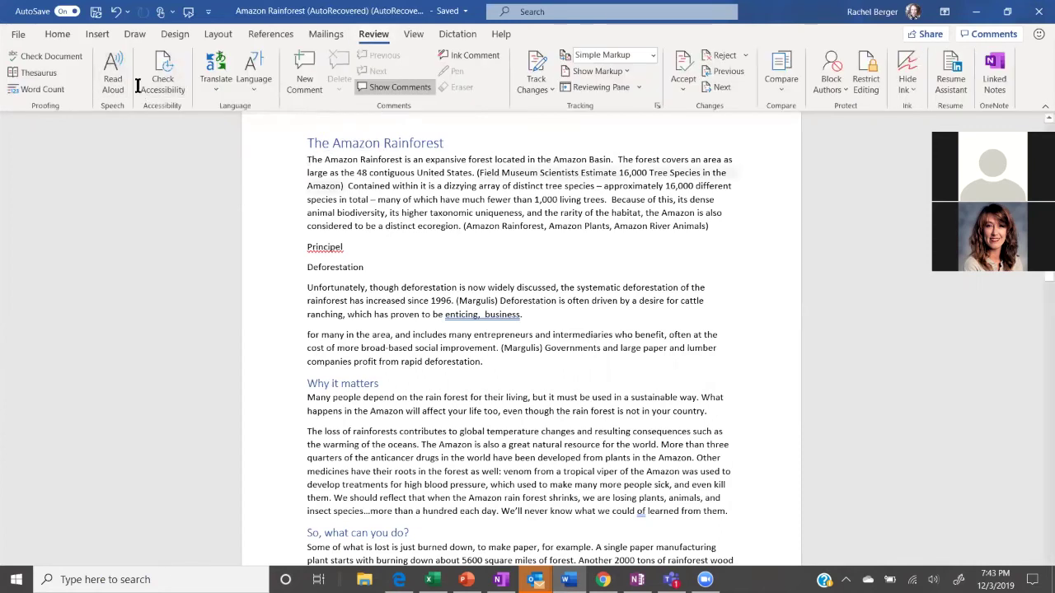
click(726, 226)
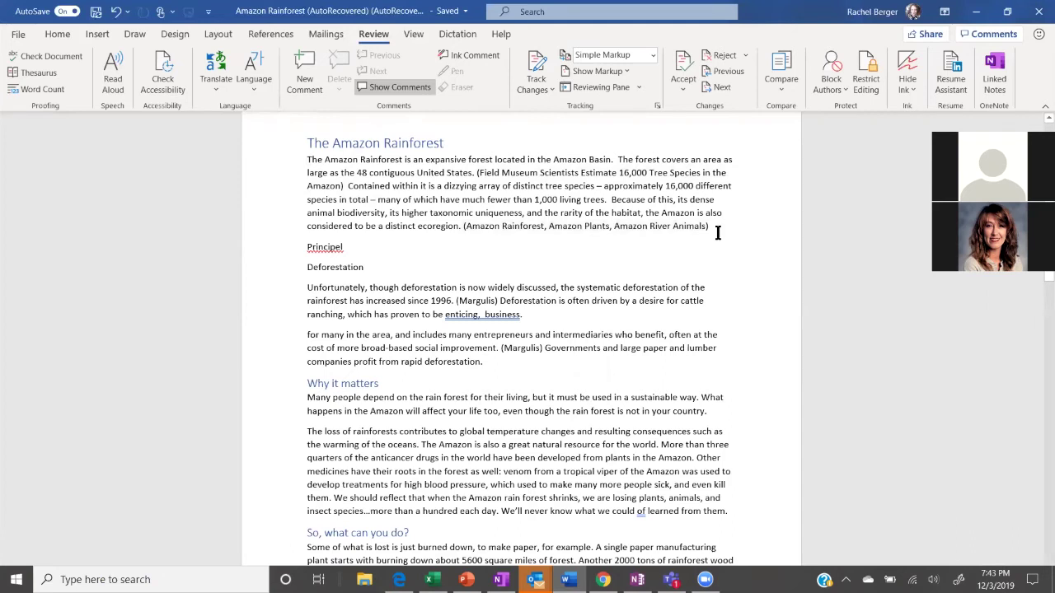
click(439, 252)
right_click(331, 247)
click(331, 247)
- Look through the document text and run the Editor's spelling and grammar check on it
scroll(331, 248, down, 4)
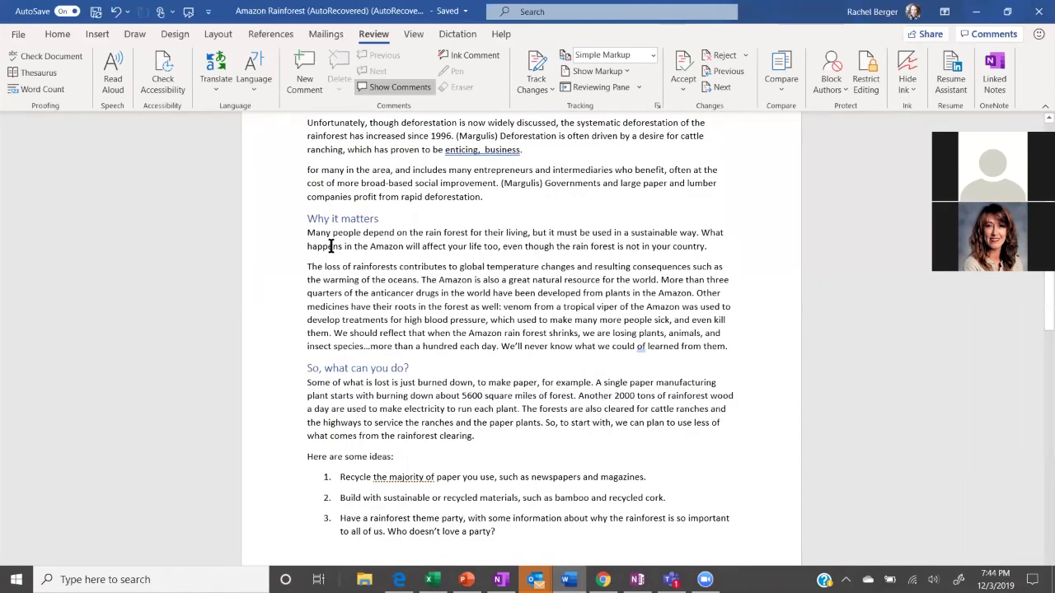
scroll(332, 247, up, 5)
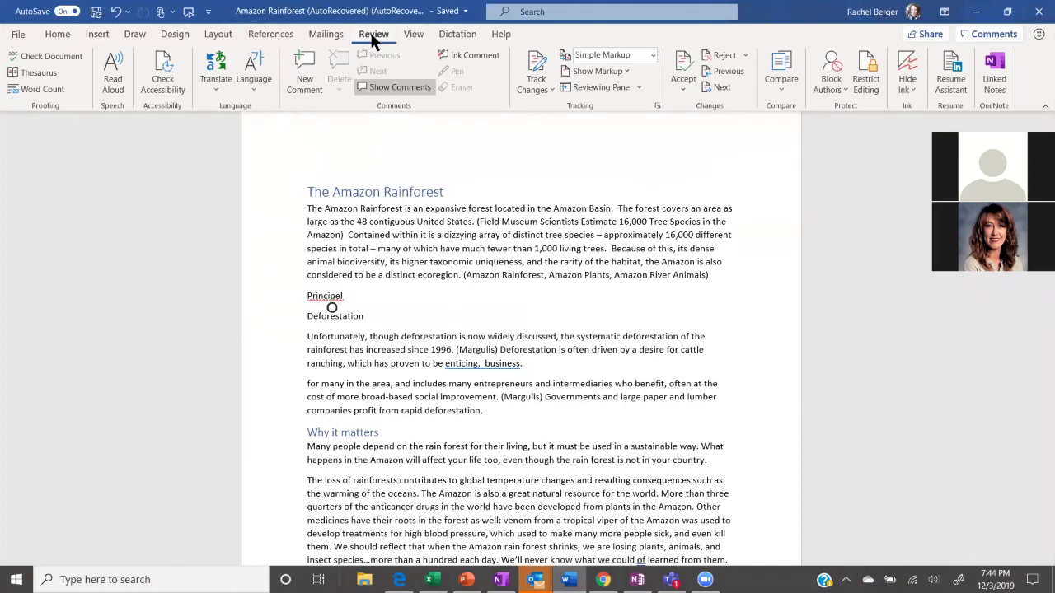
click(54, 56)
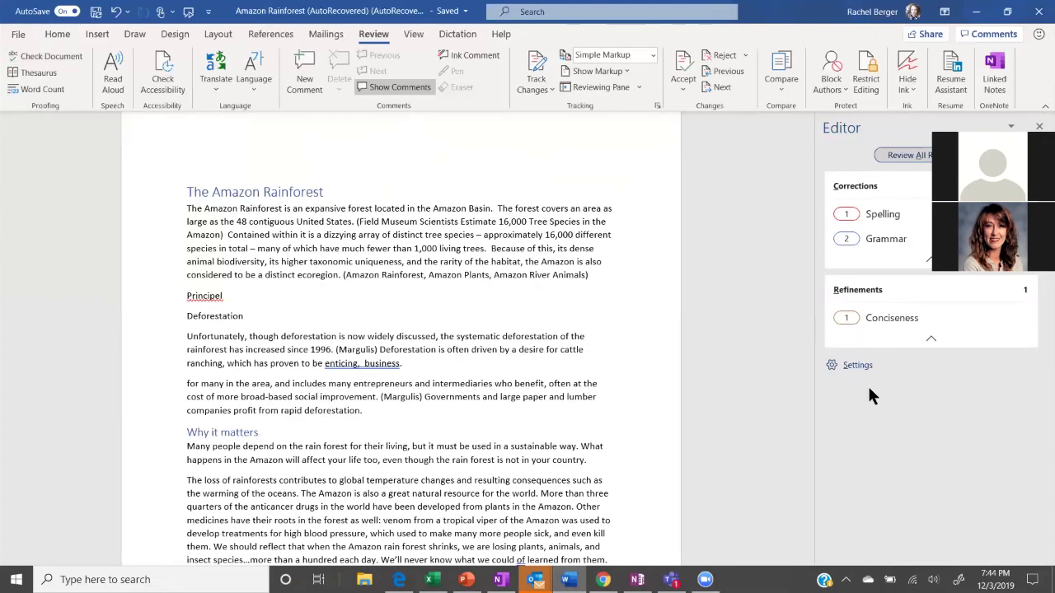
- Have the spelling suggestion "Principle" read aloud and correct the misspelled word "Principel" to "Principal"
click(883, 216)
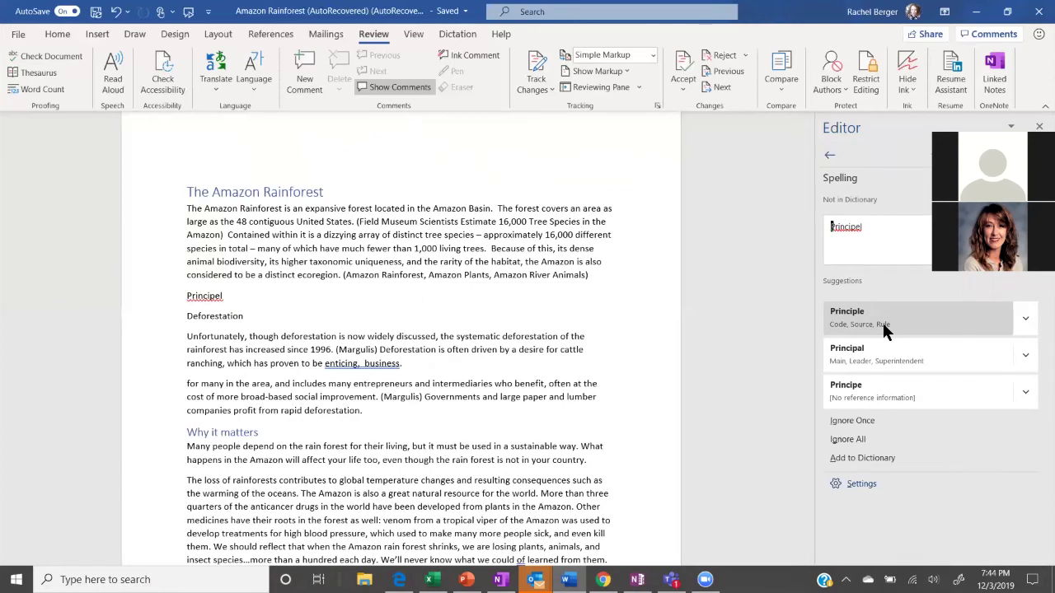
click(1025, 318)
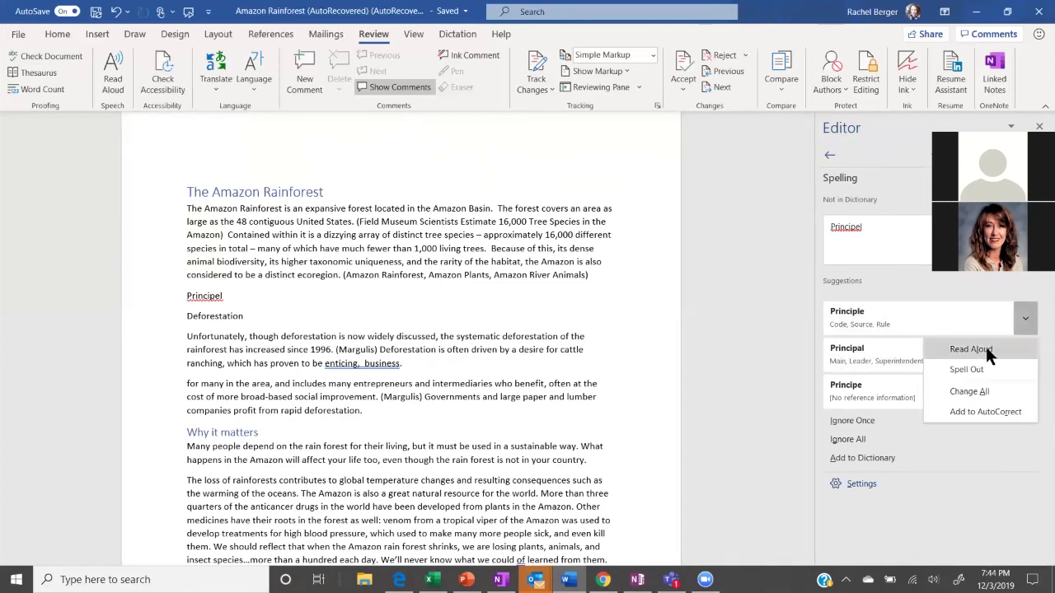
click(986, 350)
click(853, 362)
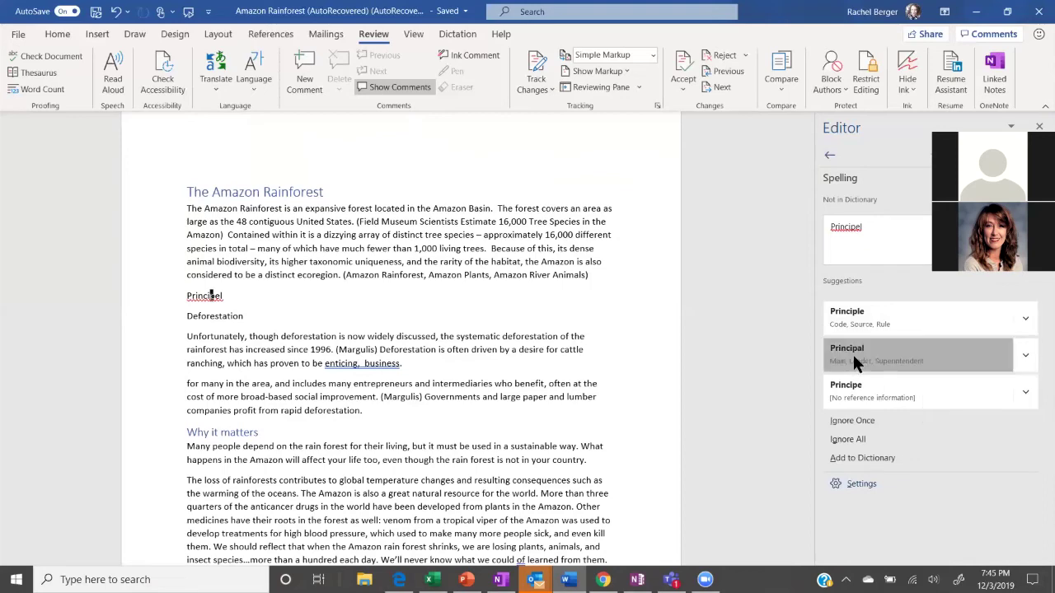
click(853, 361)
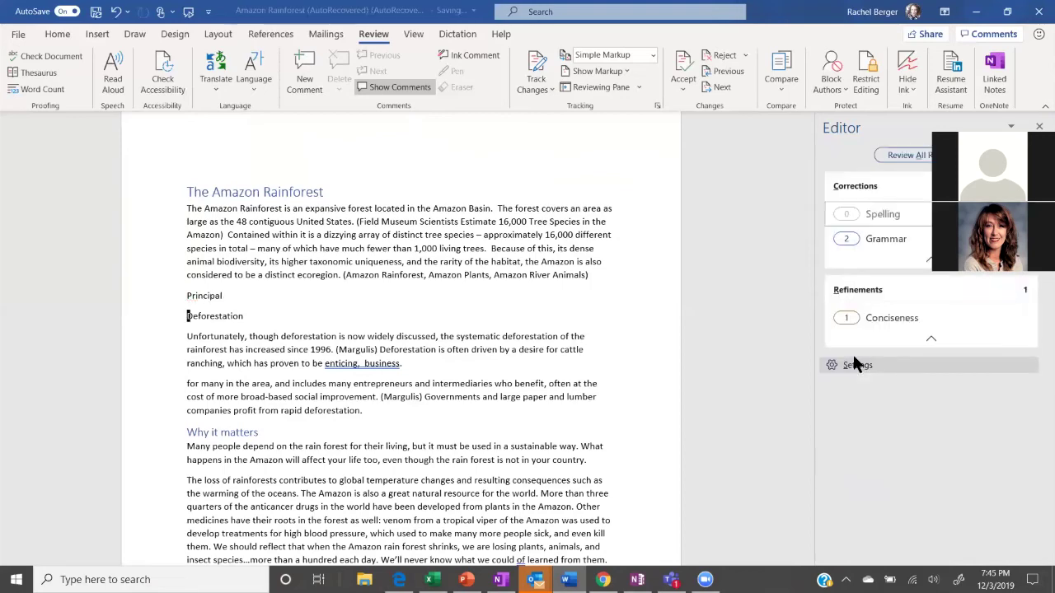
- Accept the grammar suggestions "enticing, business" and "have", view the conciseness suggestions for "the majority of" and close the Editor
click(876, 241)
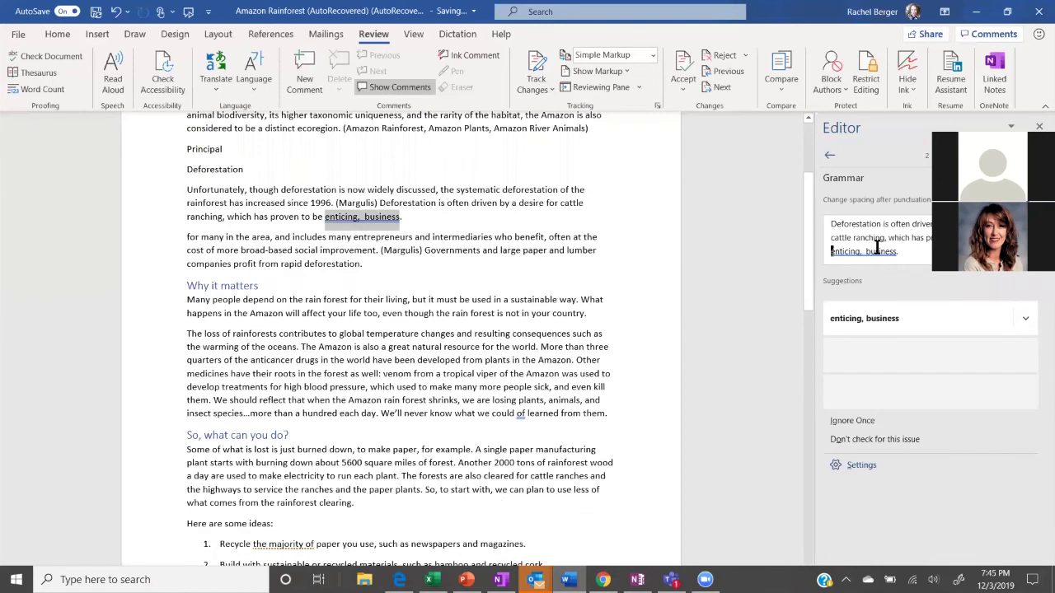
click(925, 318)
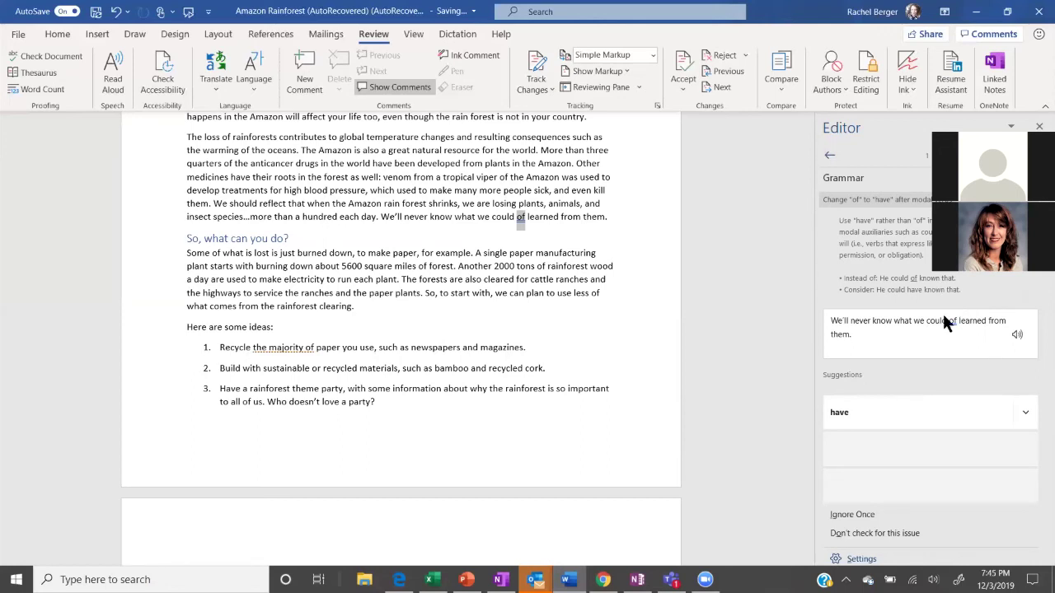
click(863, 412)
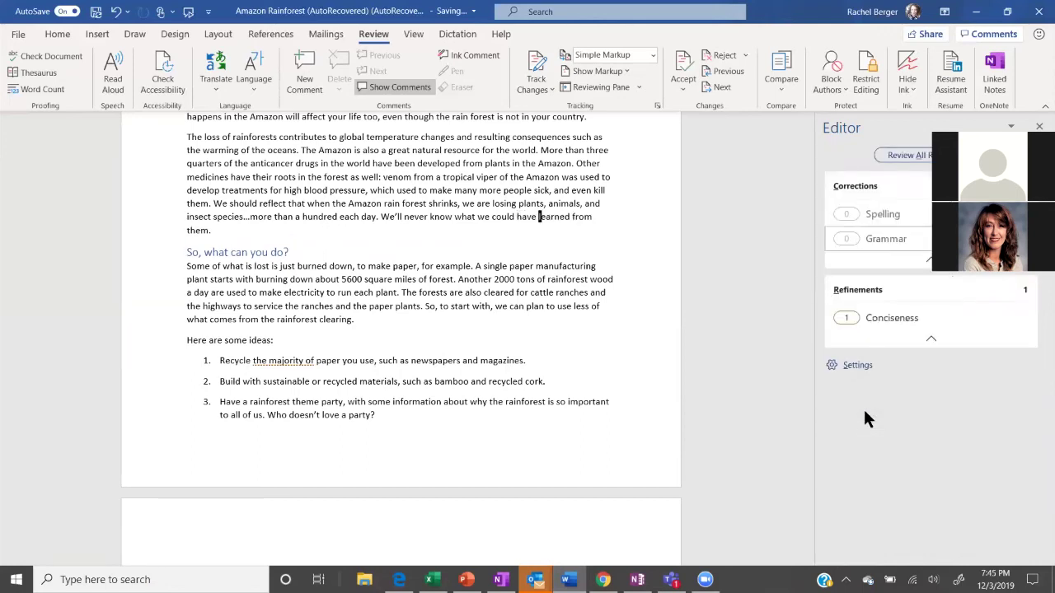
click(881, 318)
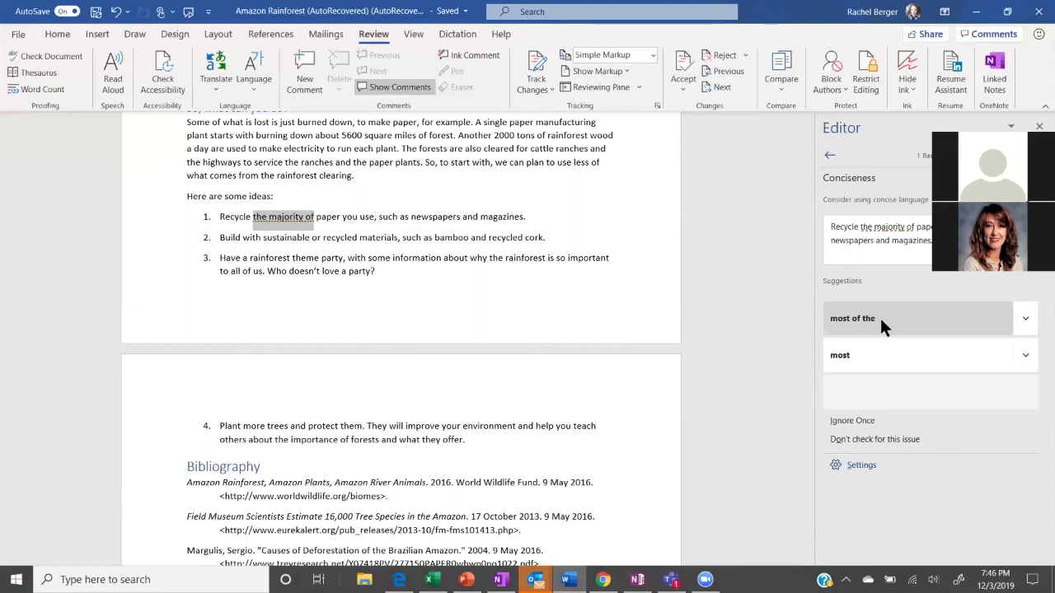
click(1038, 128)
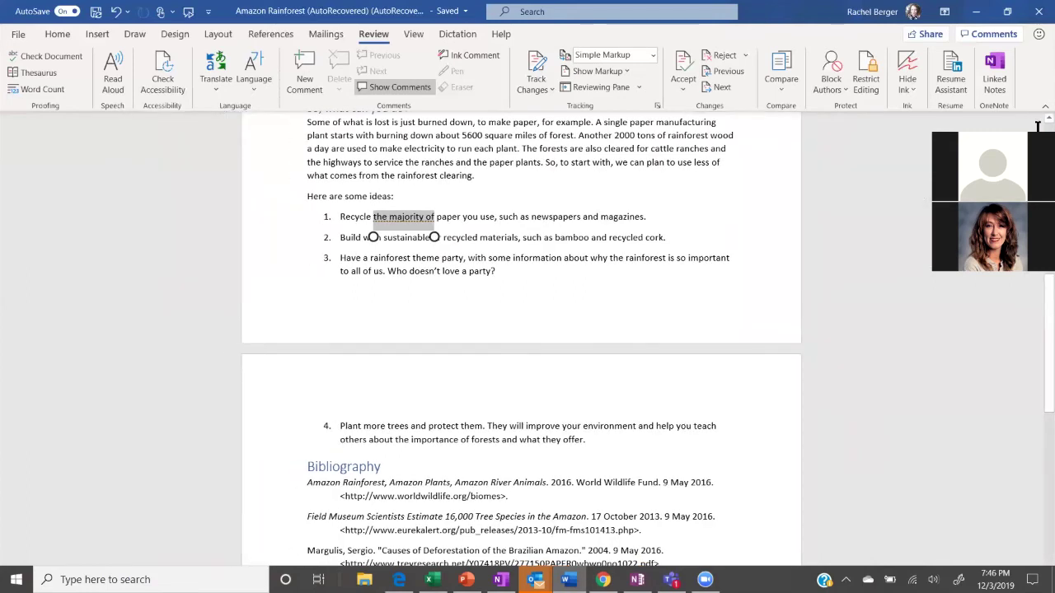
- Create a translated copy of the whole document in German, with the source language on Auto-detect
scroll(1038, 125, up, 10)
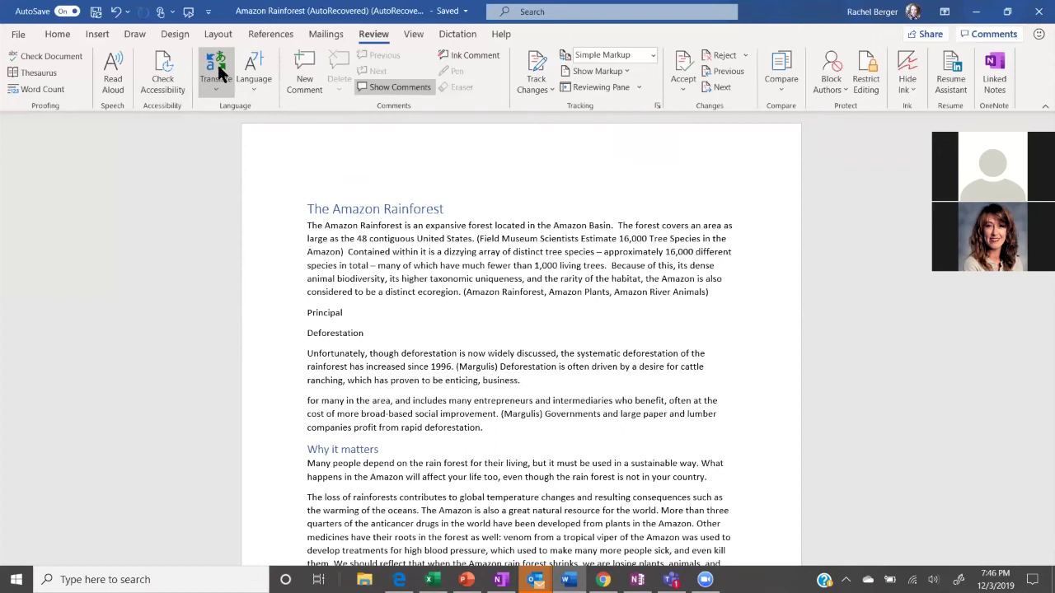
click(217, 64)
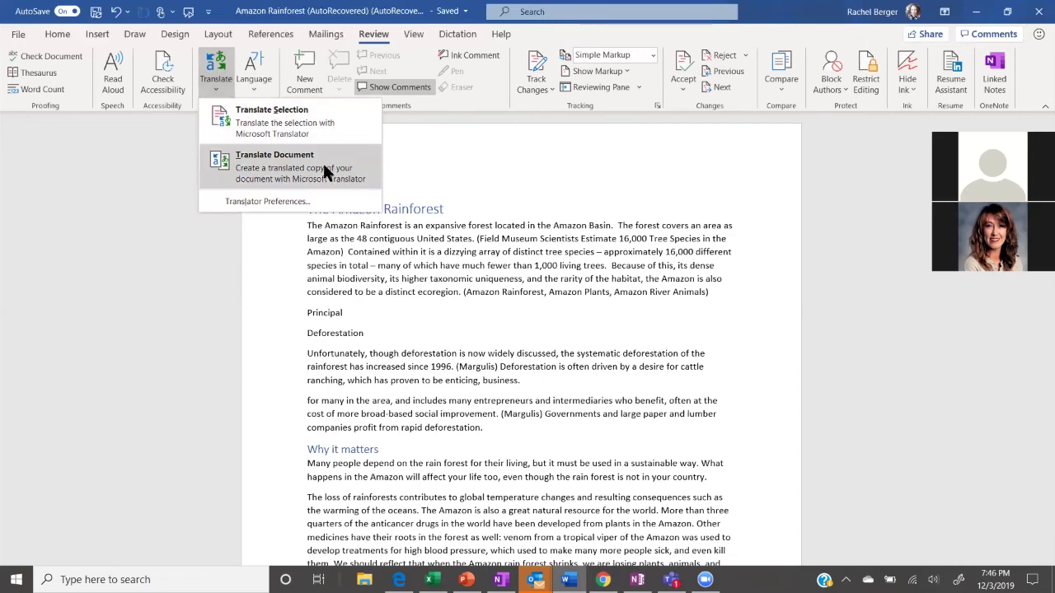
click(324, 168)
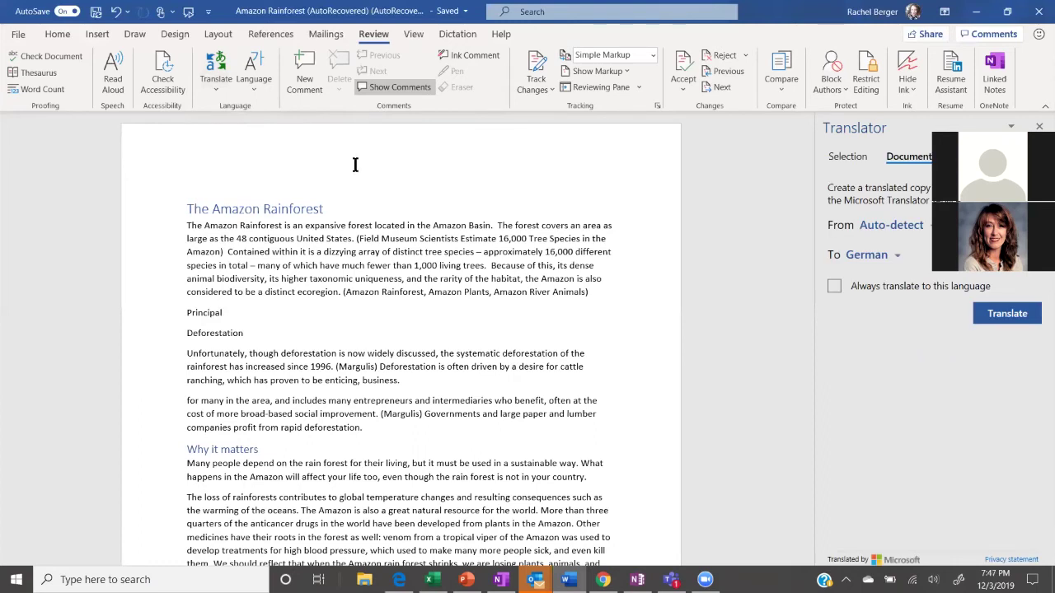
click(897, 258)
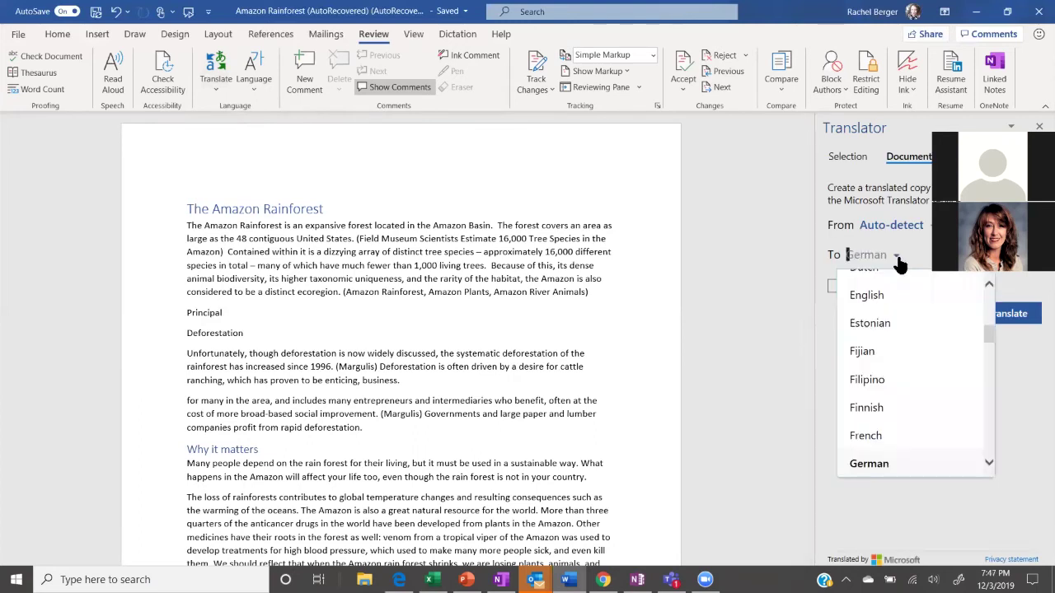
click(899, 260)
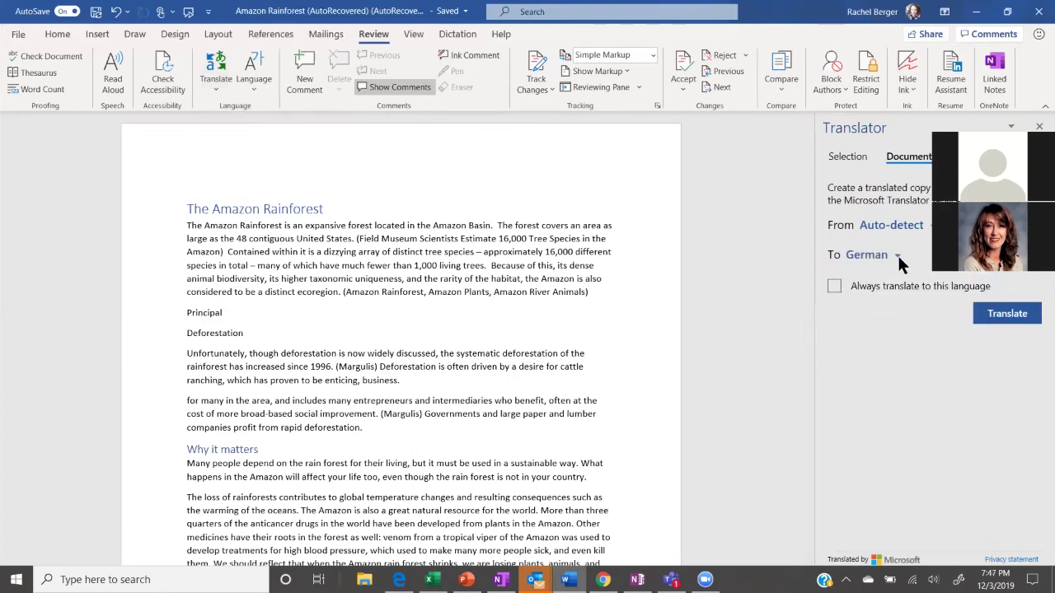
click(992, 316)
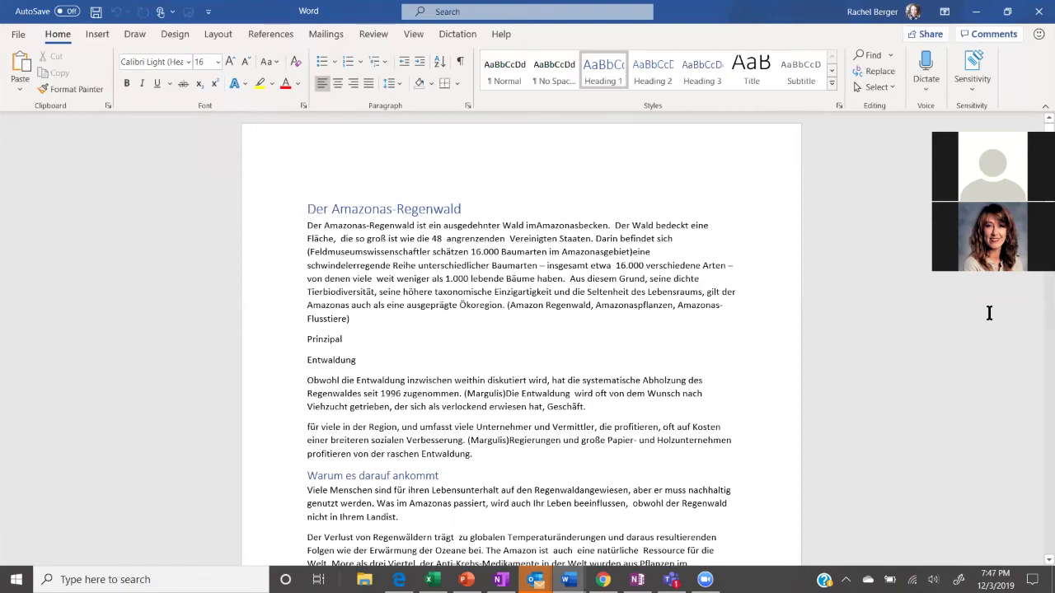
- Run the Editor's spelling and grammar check on the German copy, dismiss the message and close the Editor
click(373, 34)
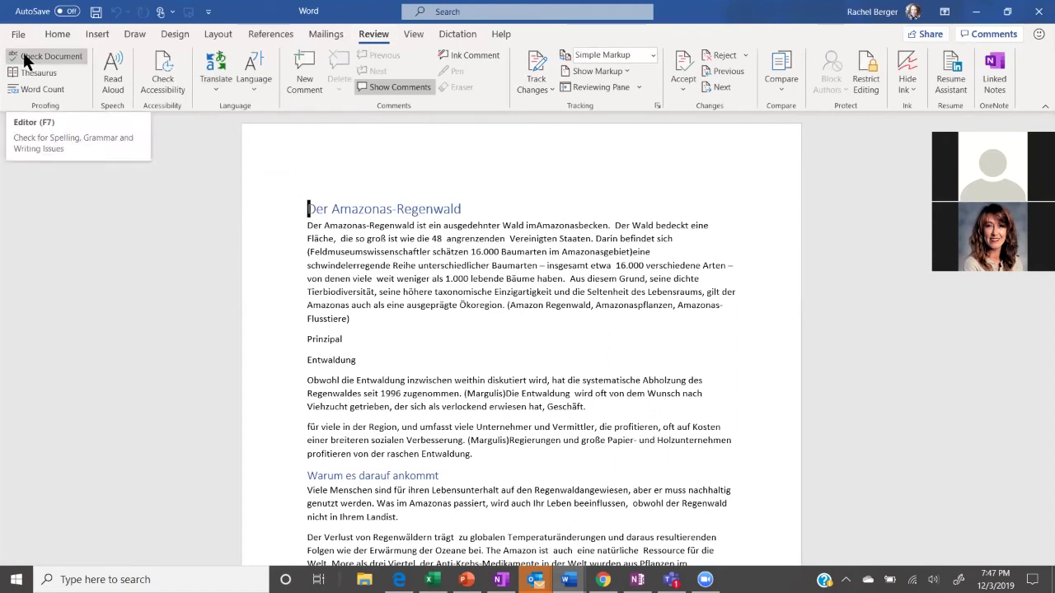
click(25, 62)
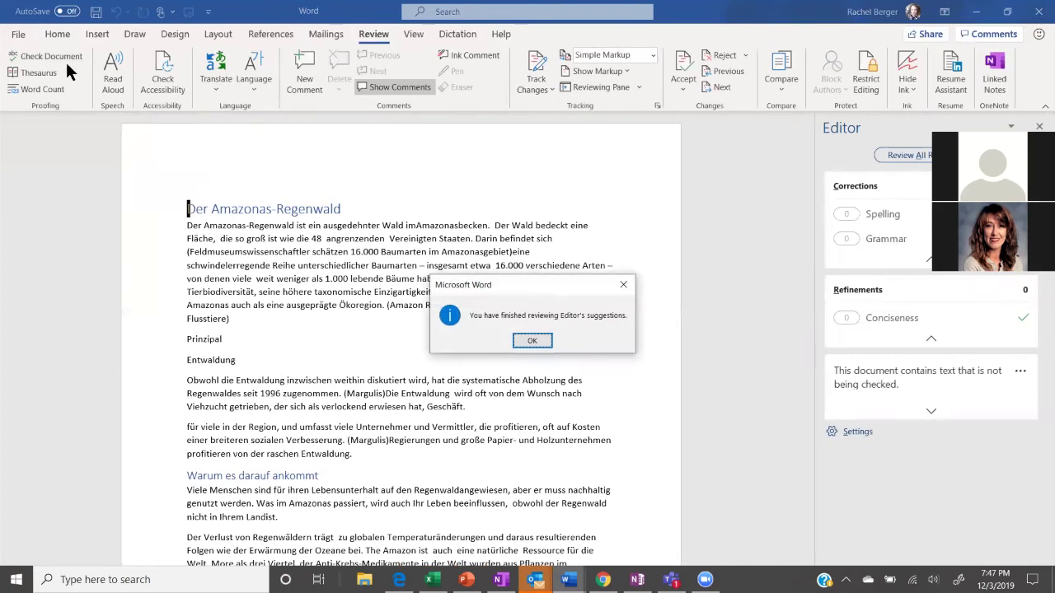
click(624, 286)
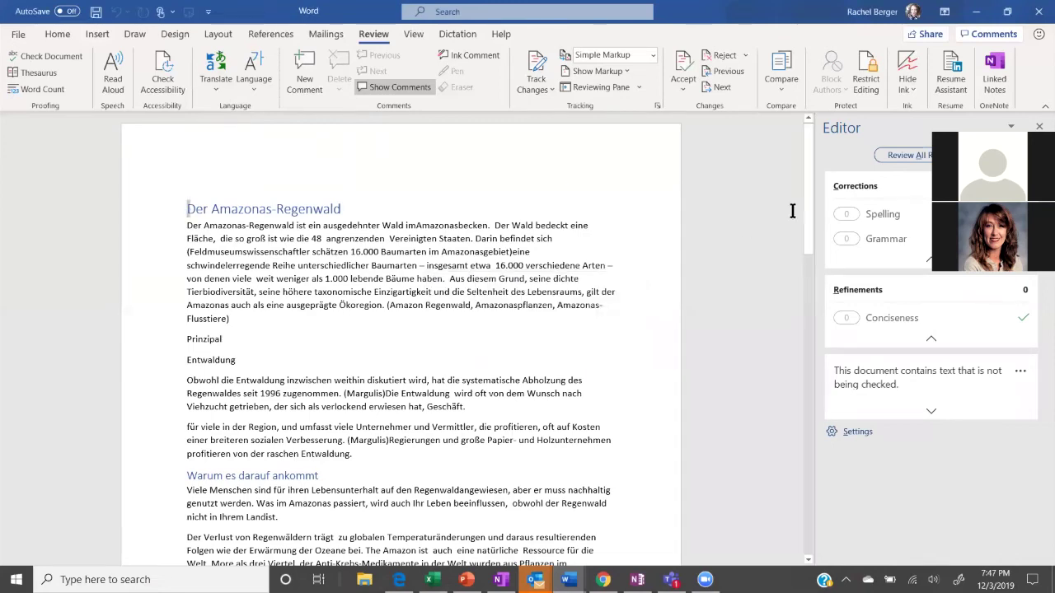
click(1039, 126)
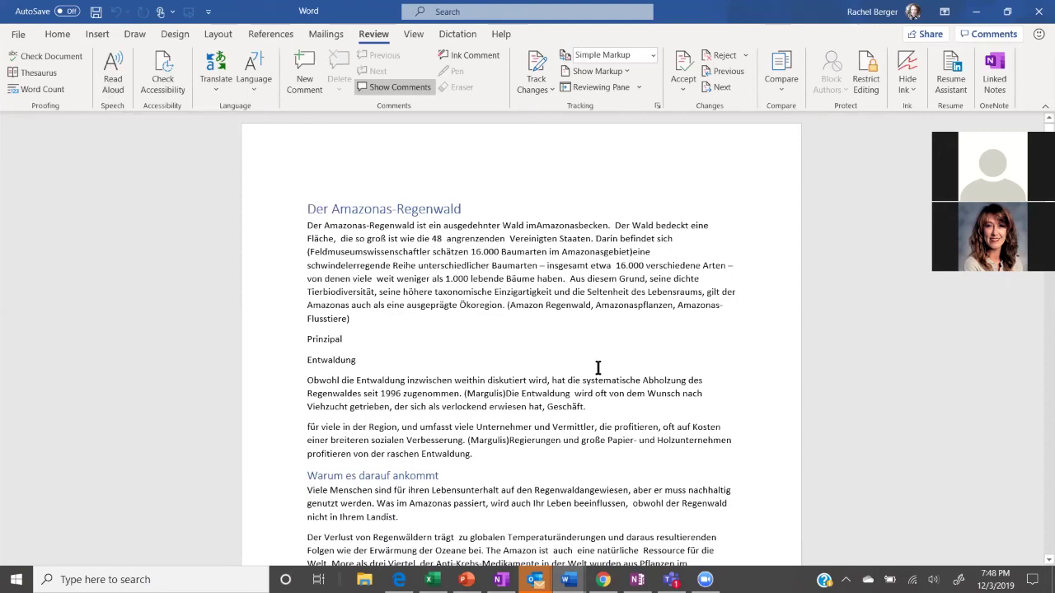
- Switch back to the original English Amazon Rainforest document and close the Translator
mouse_move(567, 579)
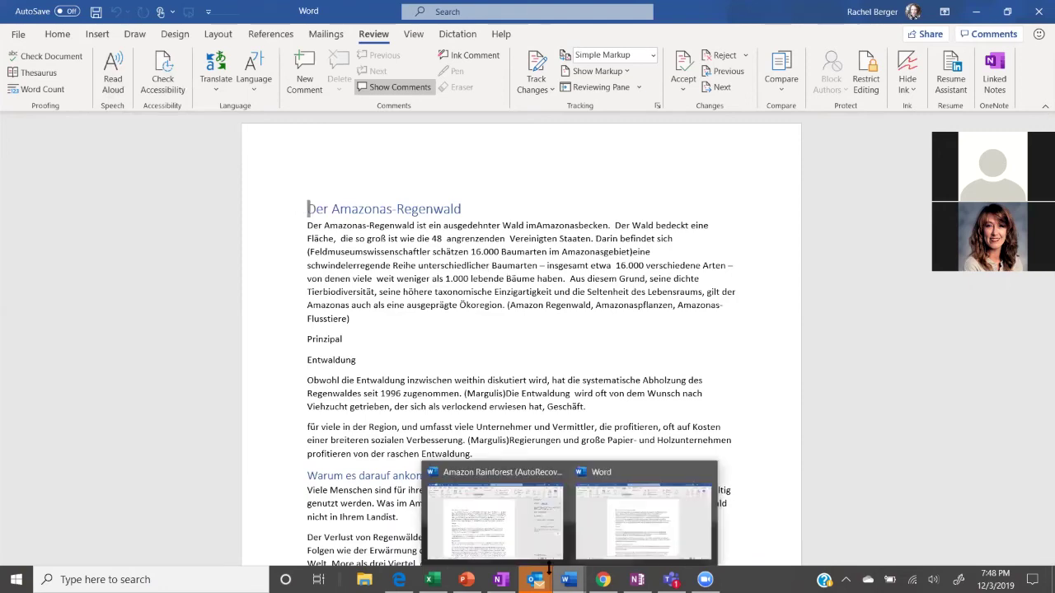
click(501, 525)
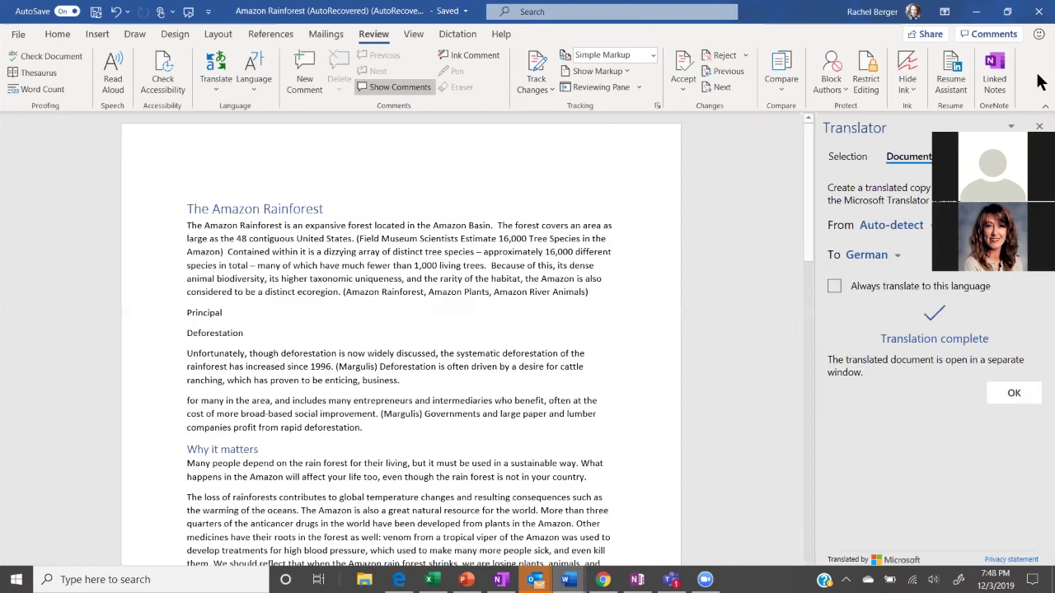
click(1038, 126)
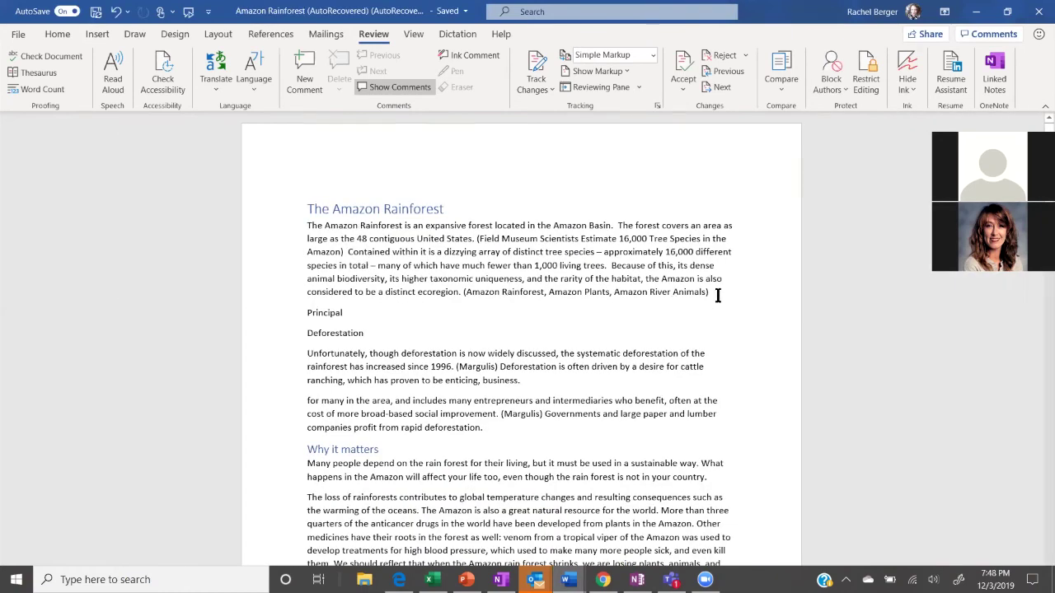
- Add a new paragraph reading "Typing for word" below the first paragraph to show the text suggestions
click(717, 295)
key(Return)
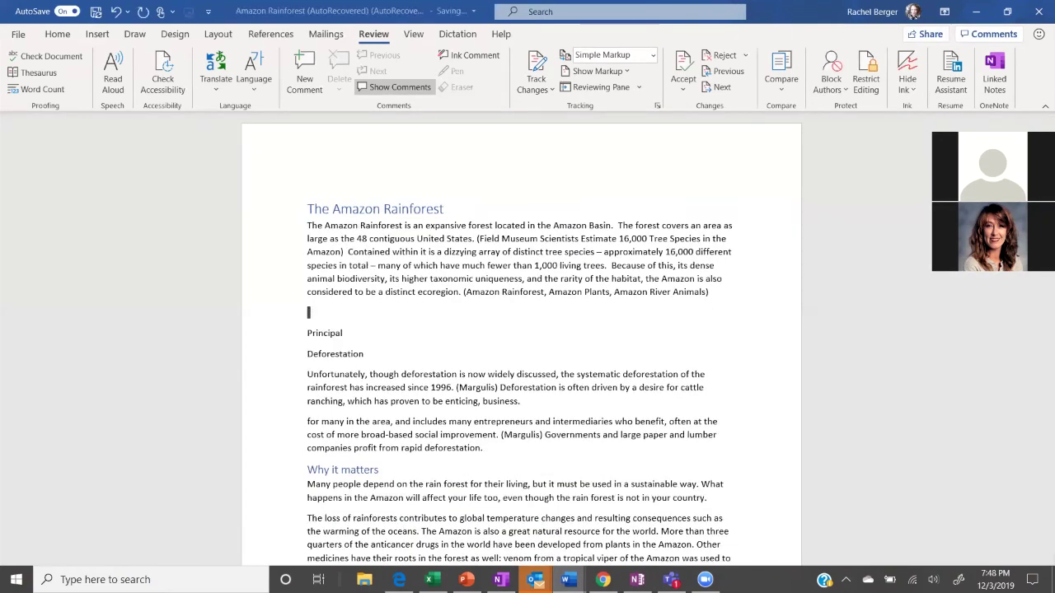
text(typing)
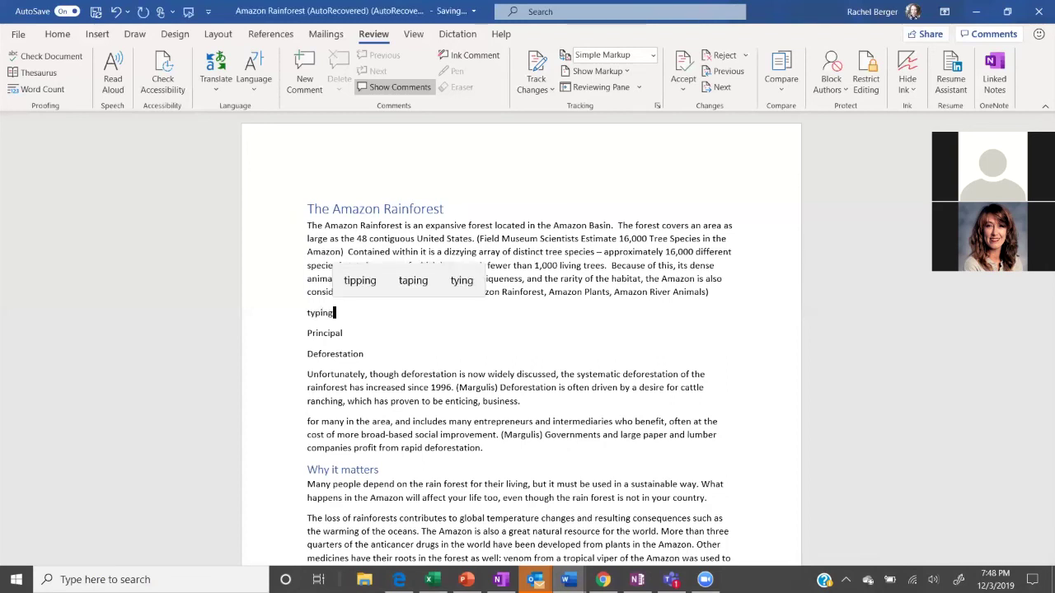
text( for word)
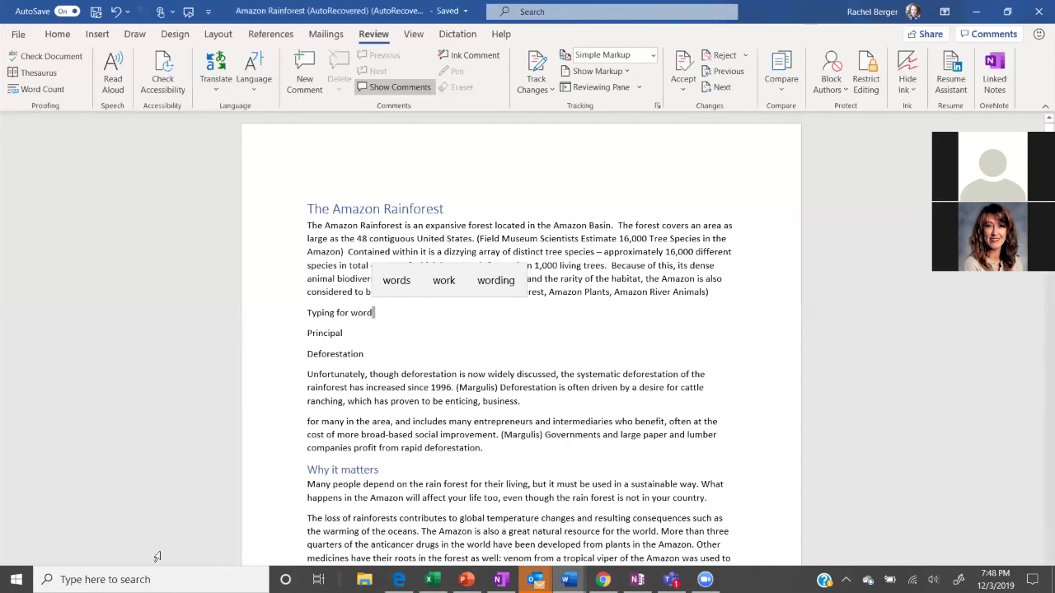
- Search Windows Settings for "typing" and open the Typing settings
click(123, 579)
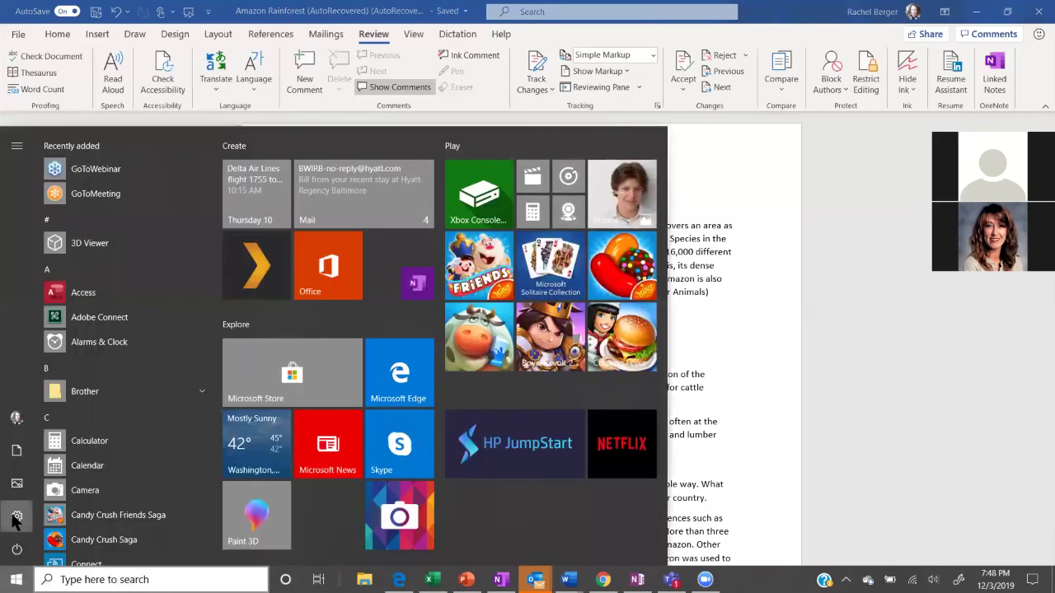
click(17, 518)
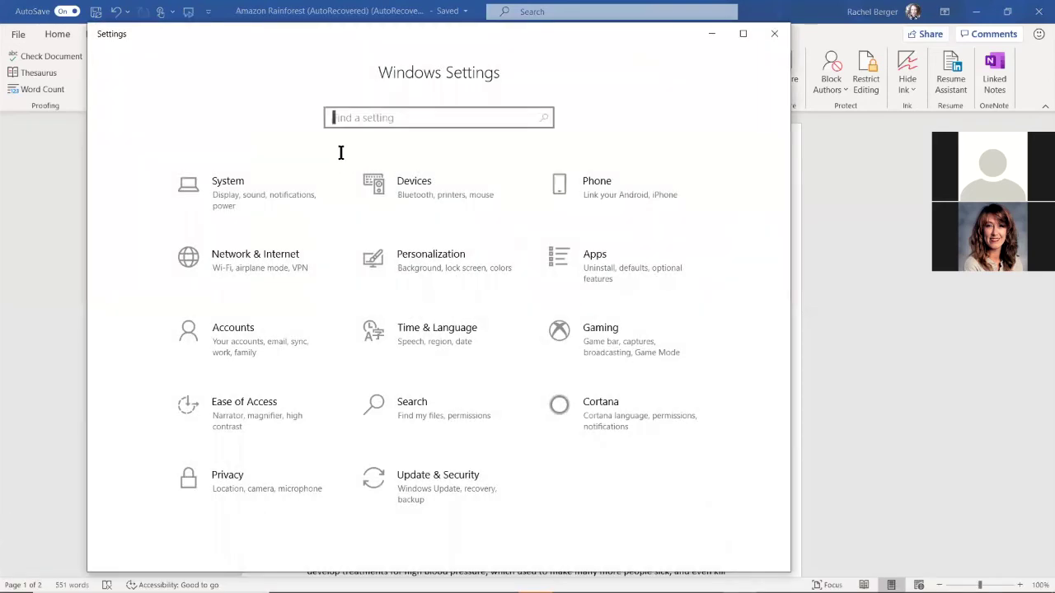
text(typing)
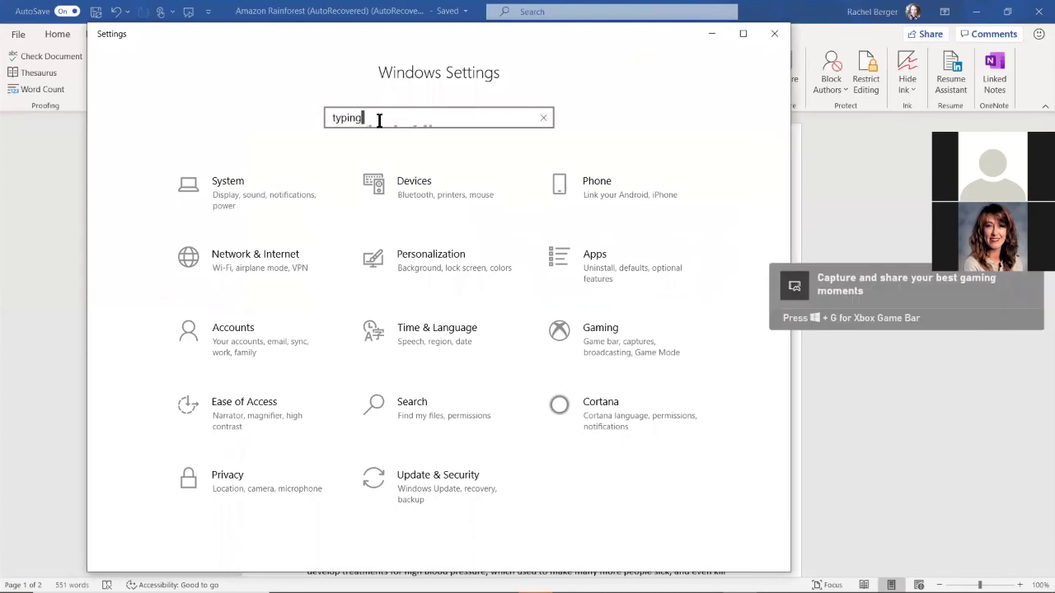
key(Return)
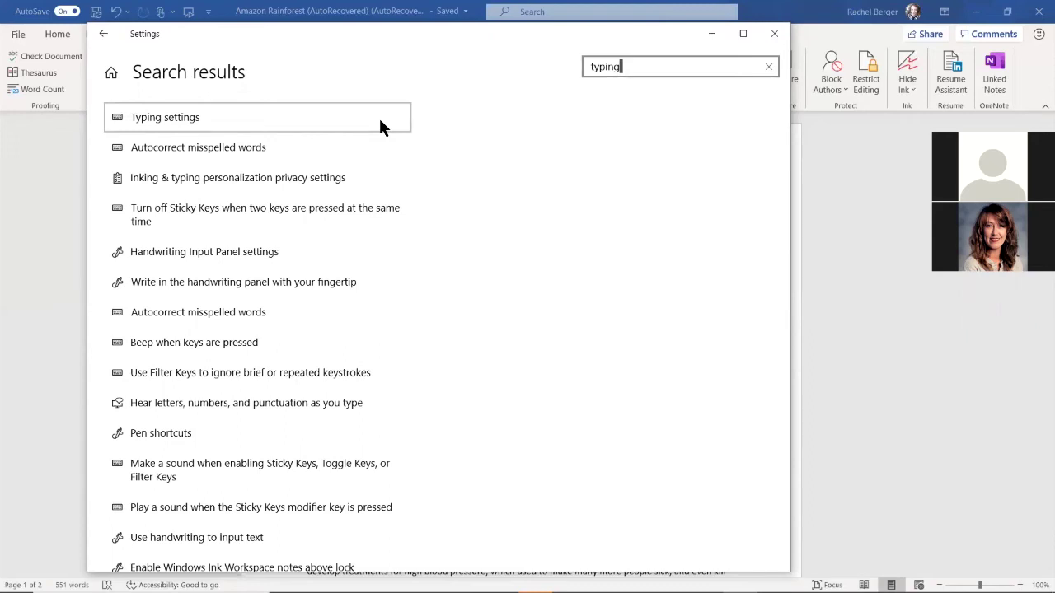
click(181, 118)
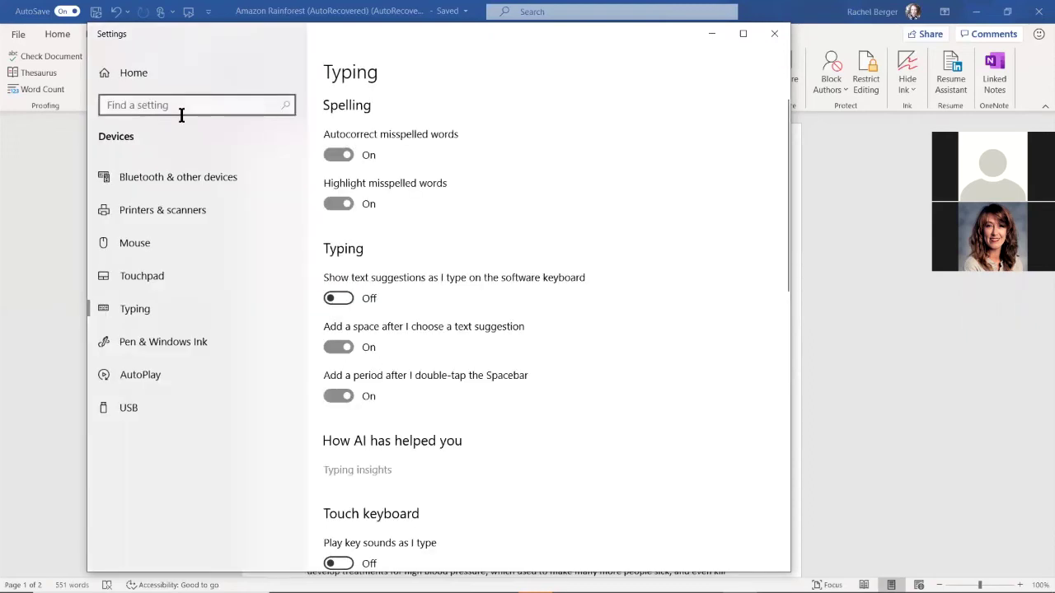
- Review the hardware keyboard and multilingual text suggestion options and close Windows Settings
scroll(181, 115, down, 5)
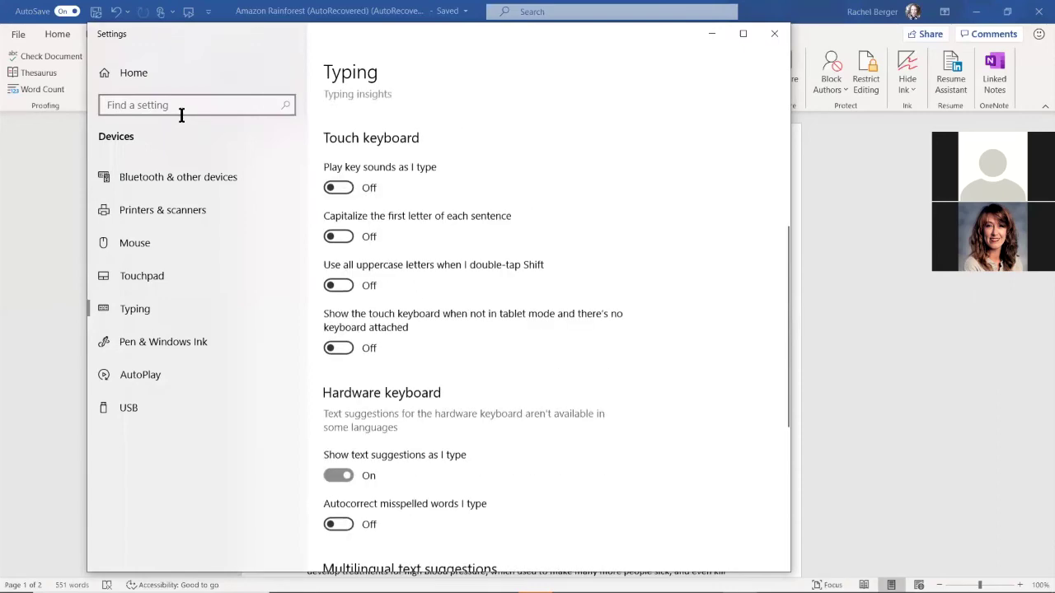
scroll(182, 115, down, 3)
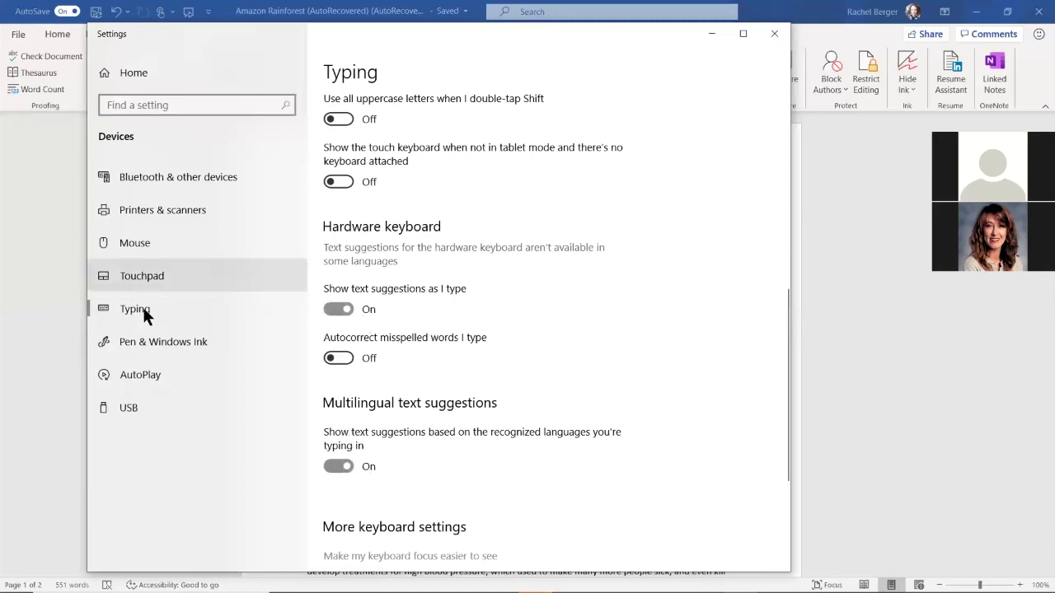
click(773, 34)
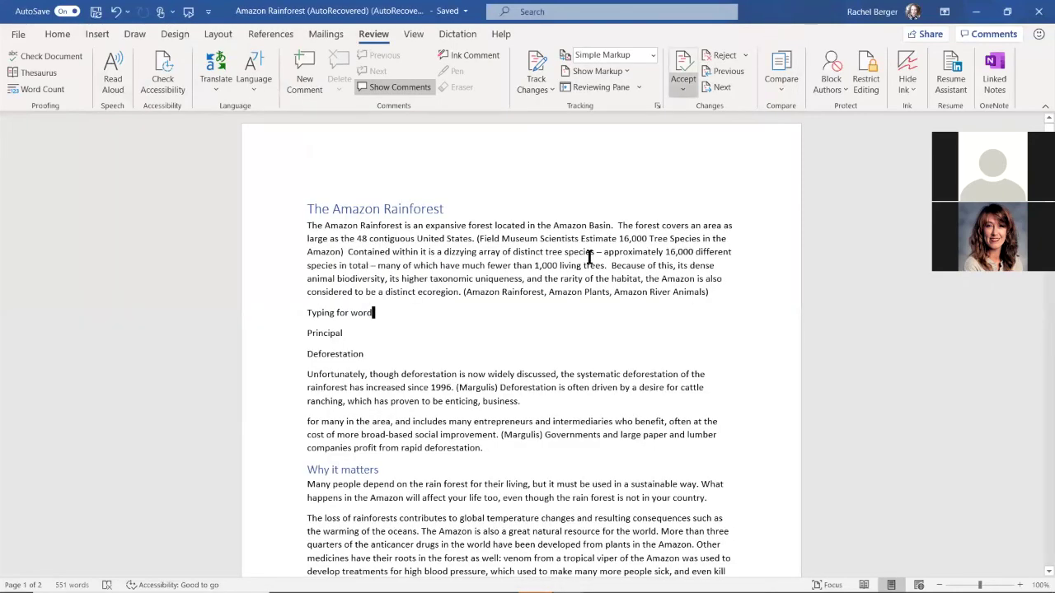
- Delete the "Typing for word" paragraph from the document
triple_click(348, 312)
key(Delete)
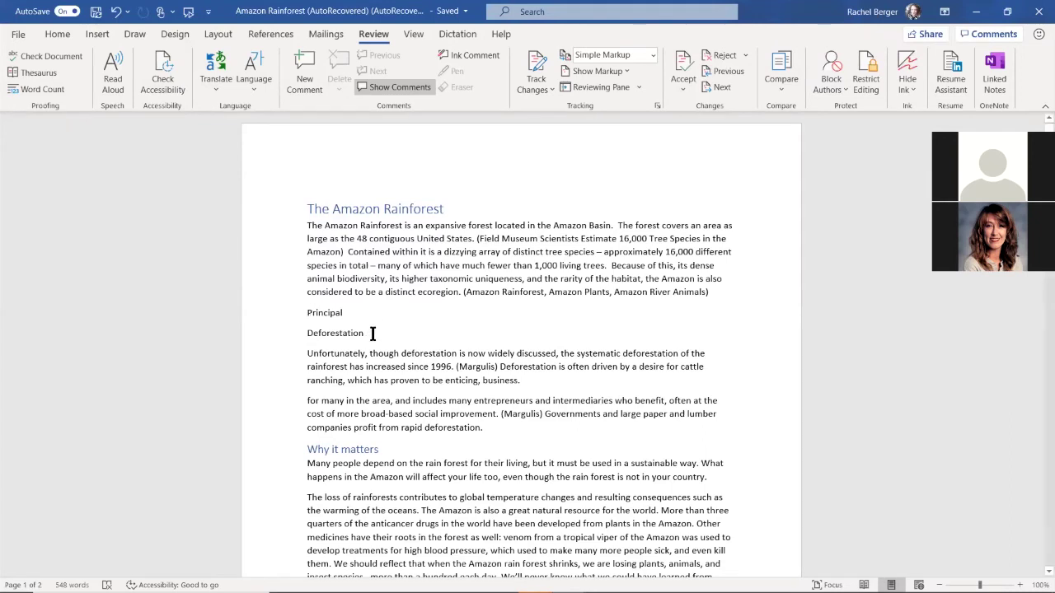
- Switch to Microsoft Edge, showing the article about the interactive map of Paris in reading view
click(373, 334)
key(alt+Tab)
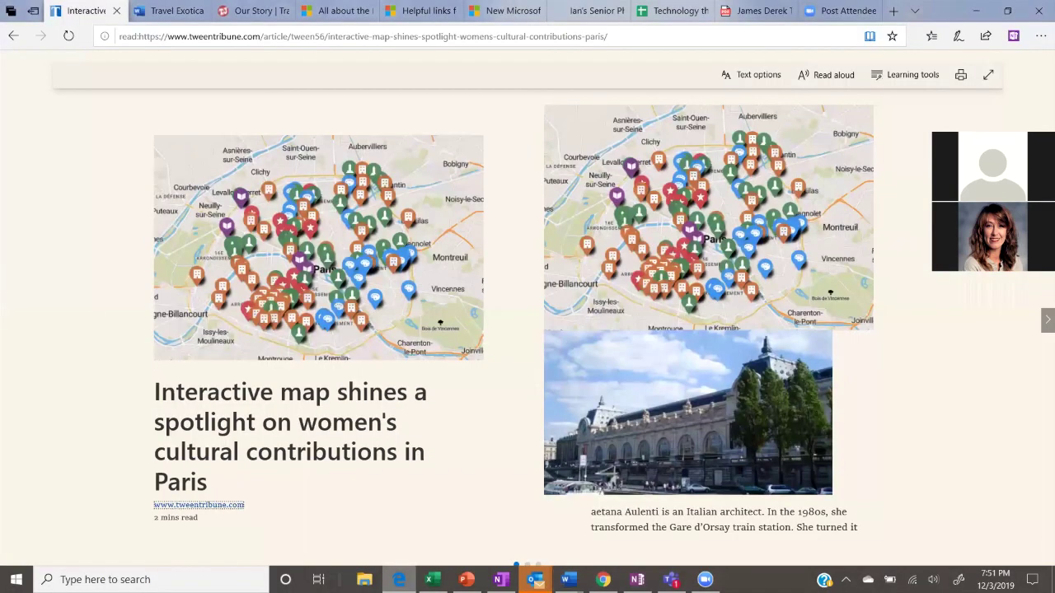
- Review the All about the Immersive Reader page, including its feature benefits, availability table and resource links, and return to its beginning
click(336, 12)
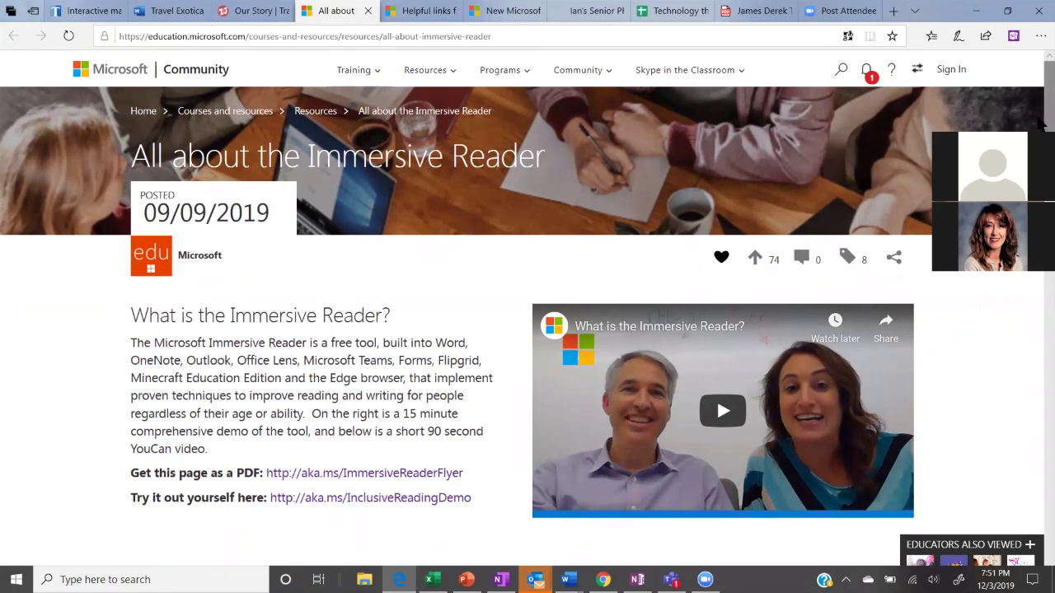
scroll(1040, 122, down, 6)
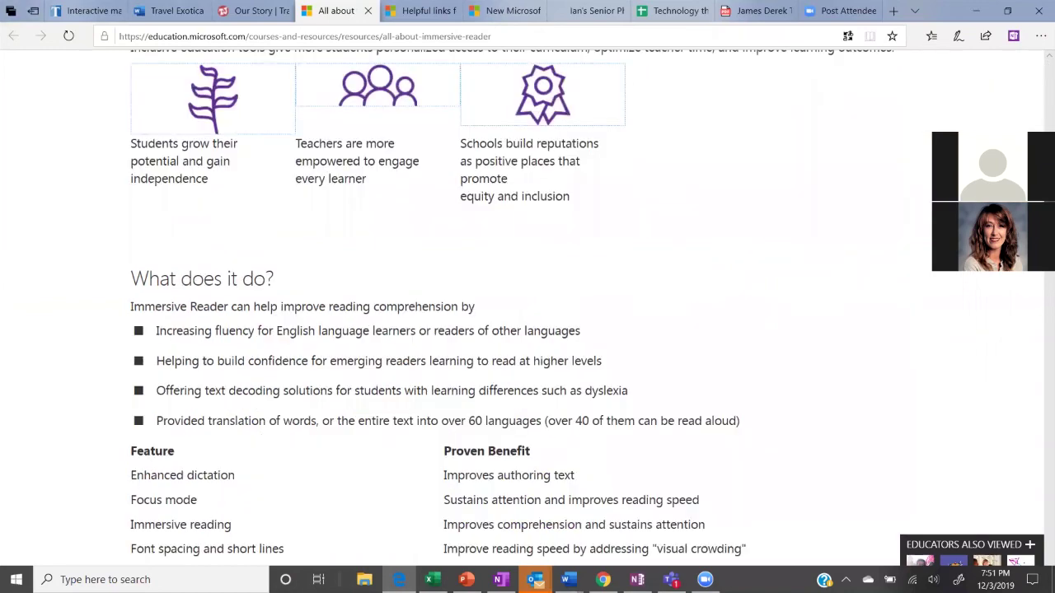
scroll(1040, 278, down, 6)
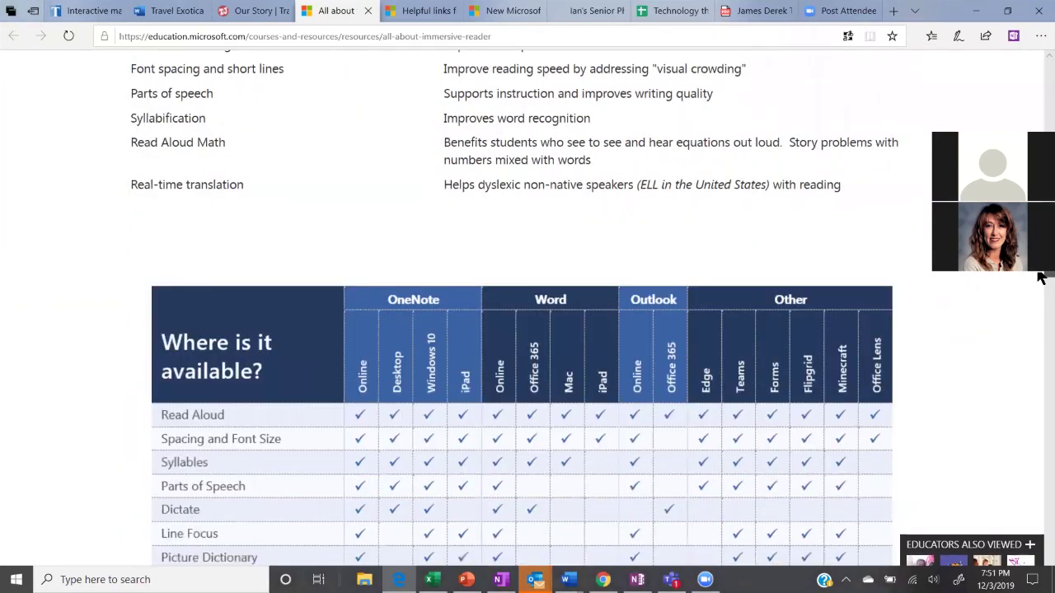
scroll(1040, 278, down, 2)
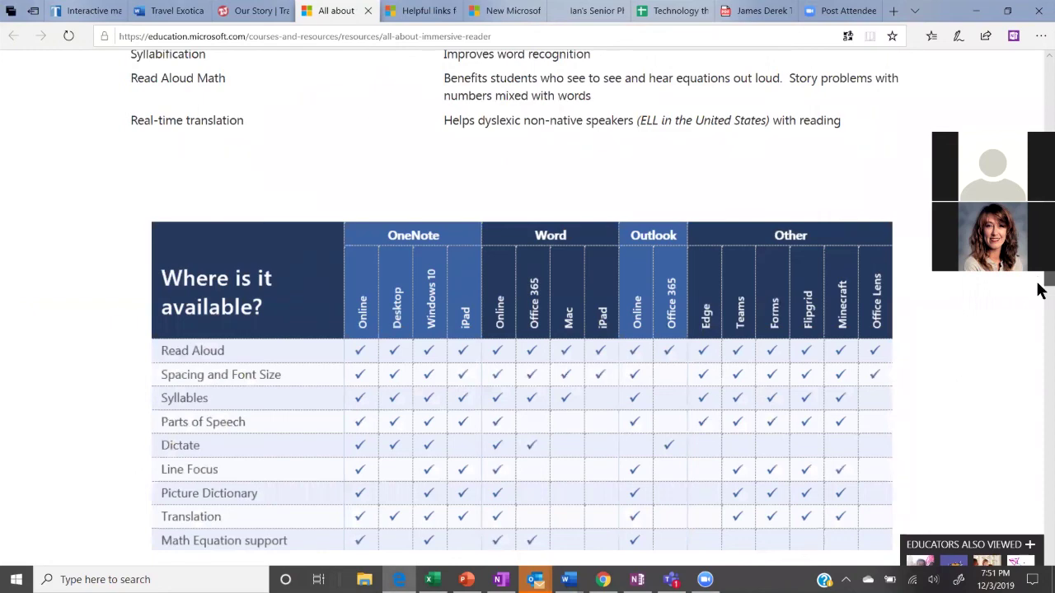
scroll(1040, 288, down, 3)
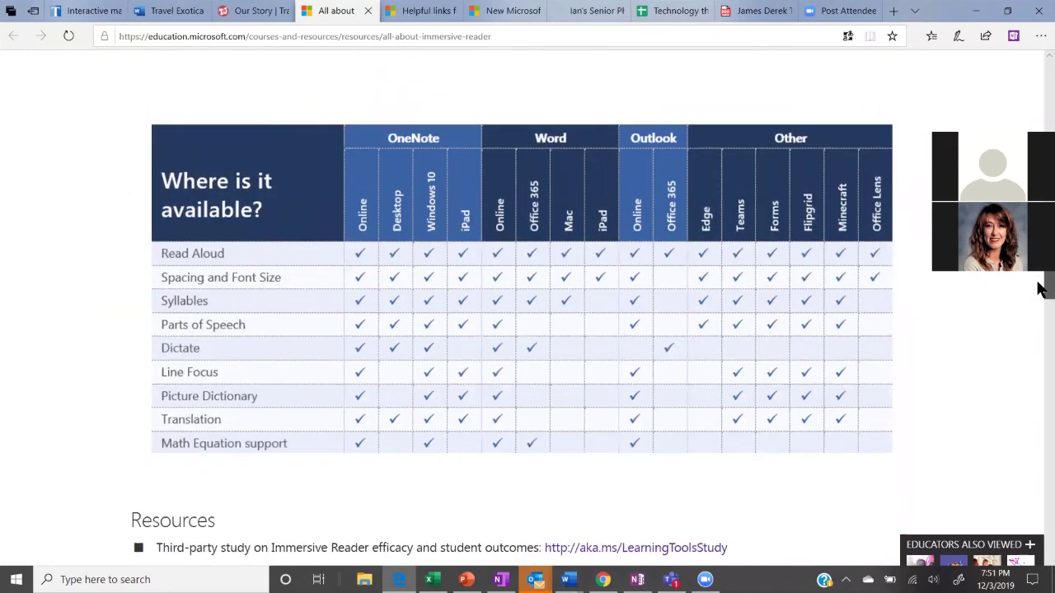
scroll(1040, 295, down, 5)
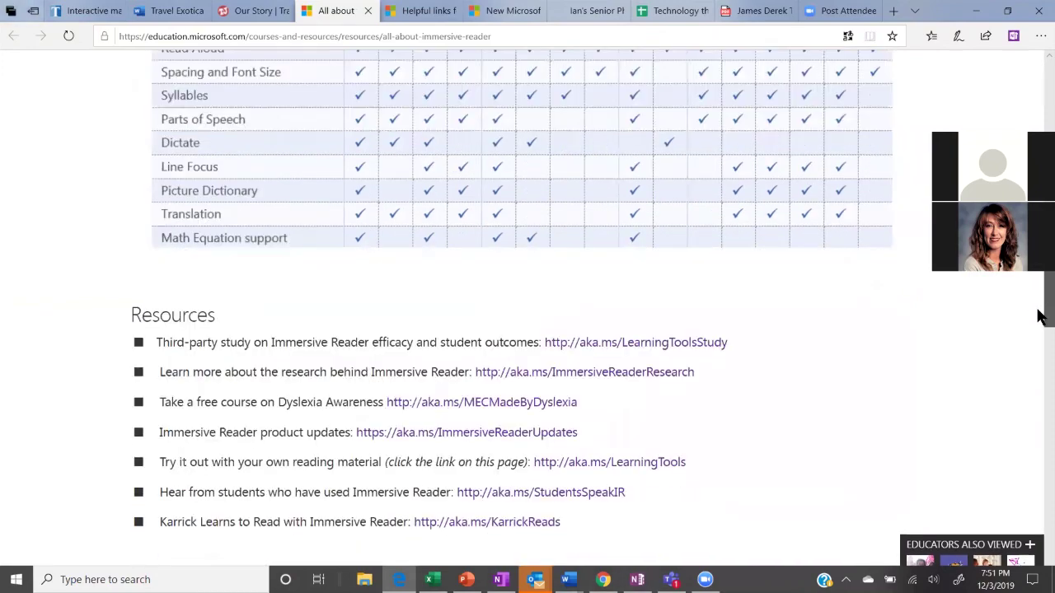
drag(1040, 326, 1040, 120)
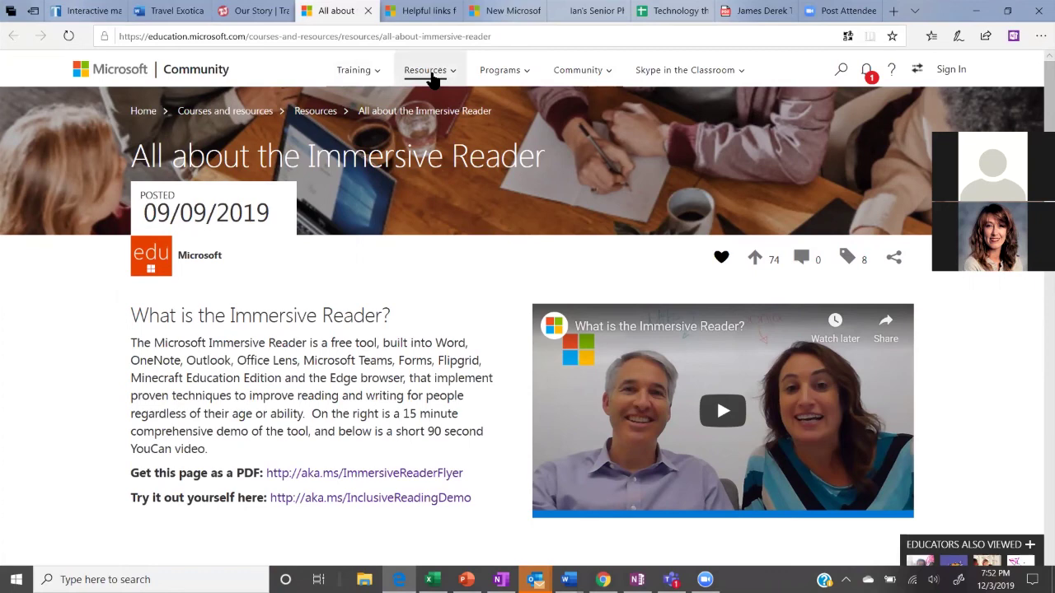
- Browse the training courses on the Microsoft Education site and return to the Immersive Reader page
click(372, 74)
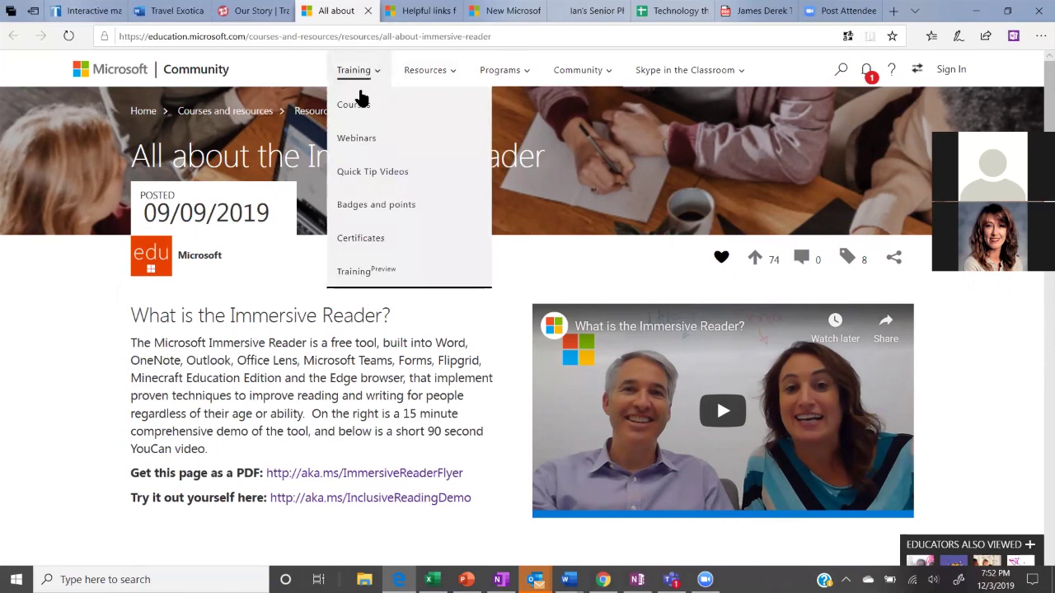
click(361, 114)
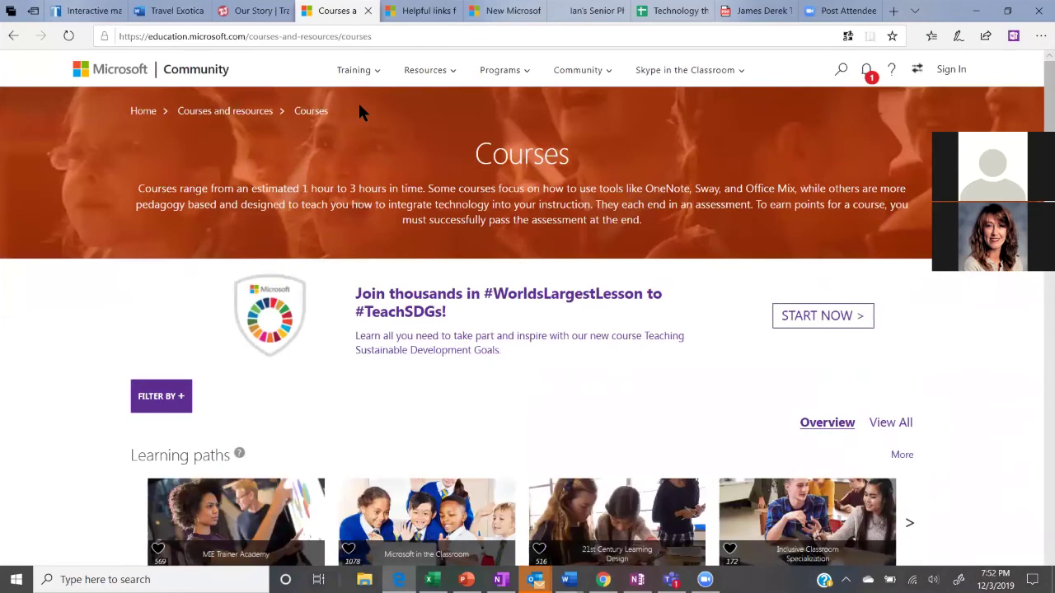
scroll(360, 111, down, 3)
scroll(359, 108, down, 2)
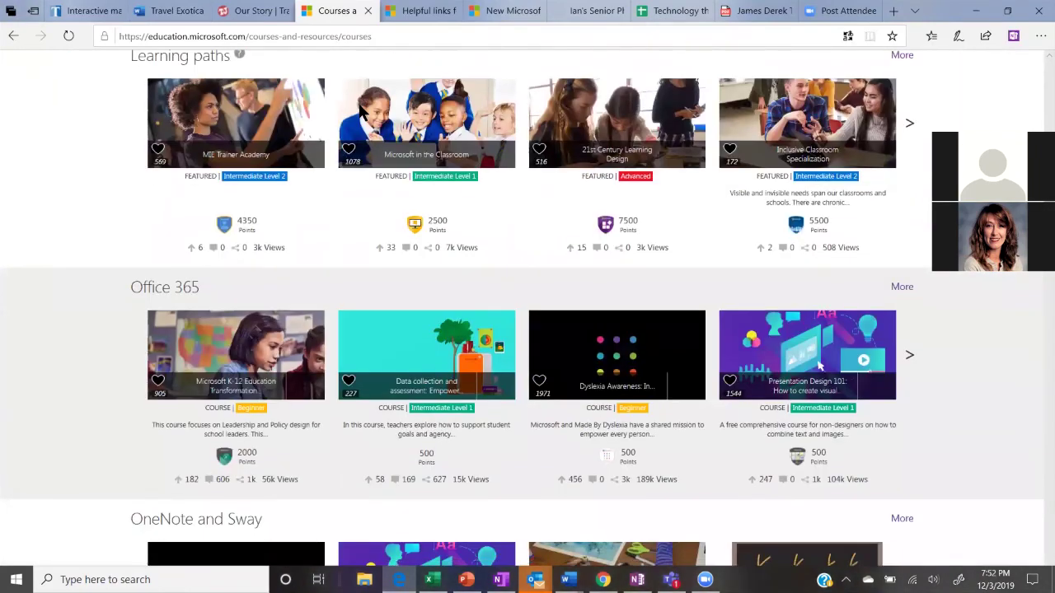
scroll(360, 111, down, 2)
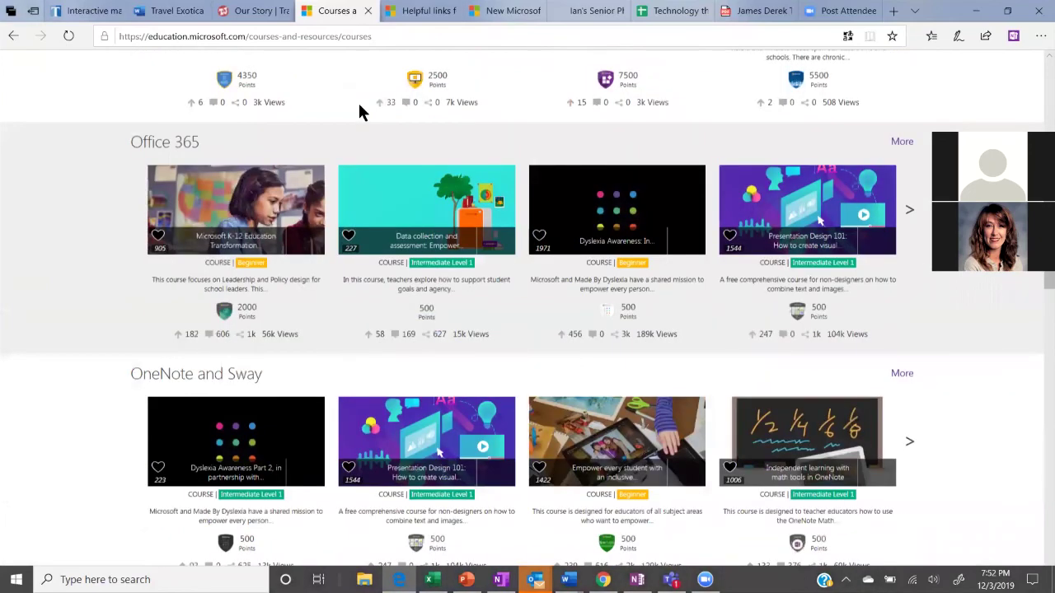
scroll(360, 111, up, 7)
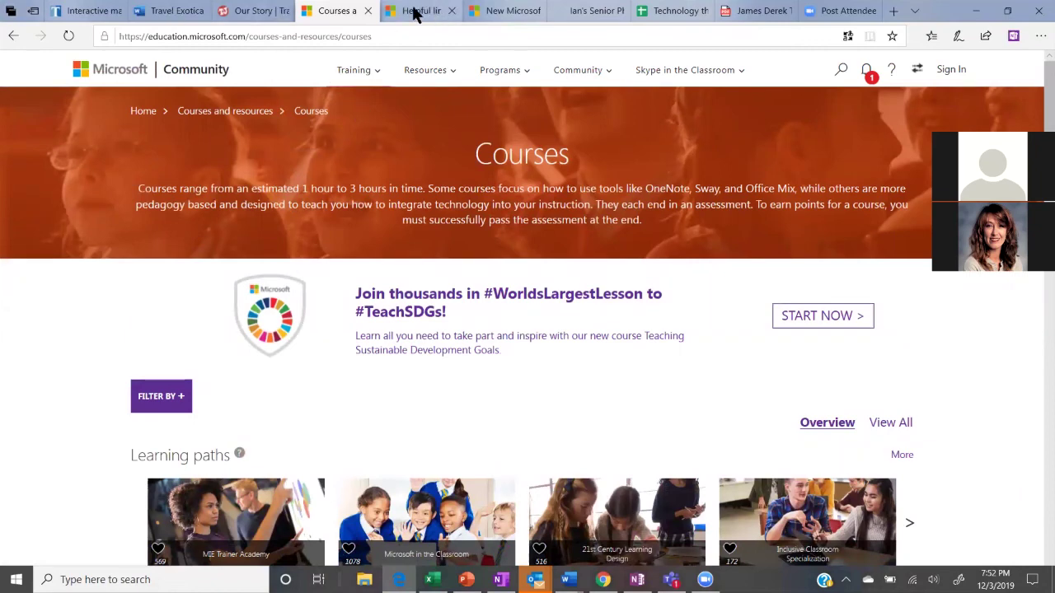
mouse_move(415, 12)
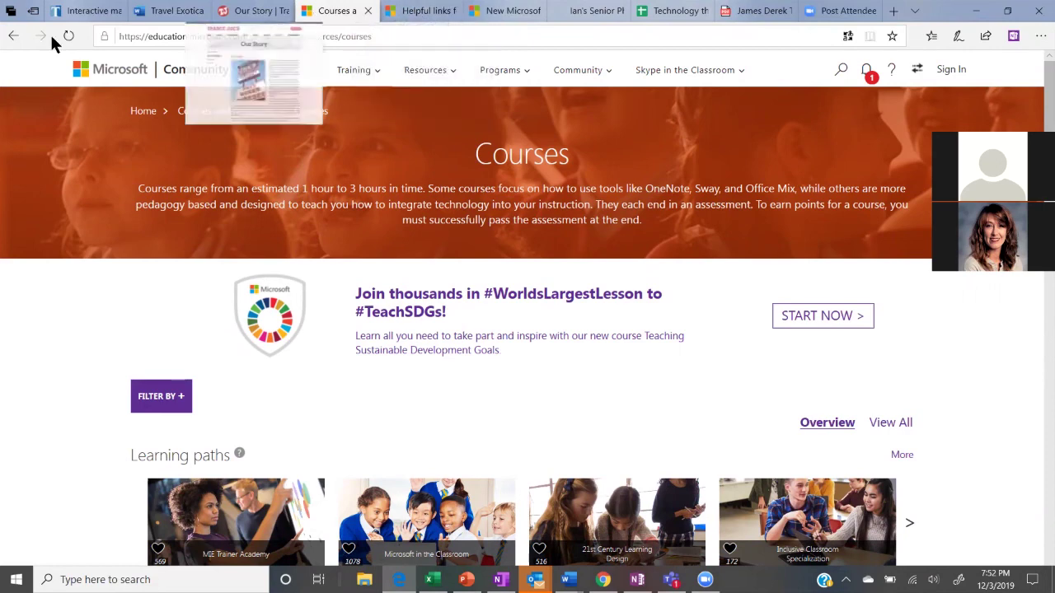
click(13, 37)
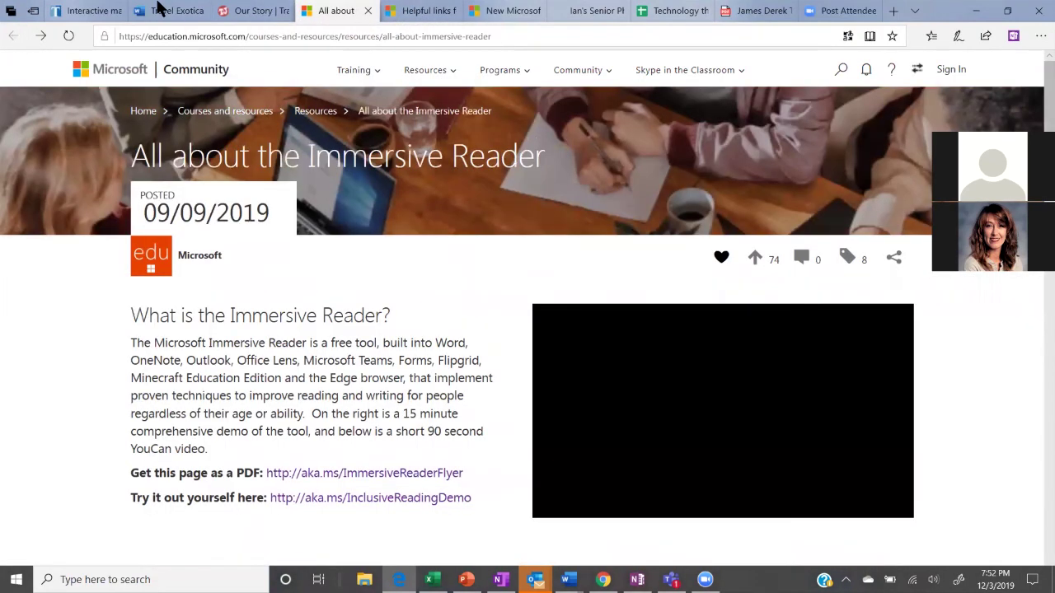
- View the inclusive classroom helpful links page and the training guide pictures in the New Microsoft Learning Tools blog article
click(426, 13)
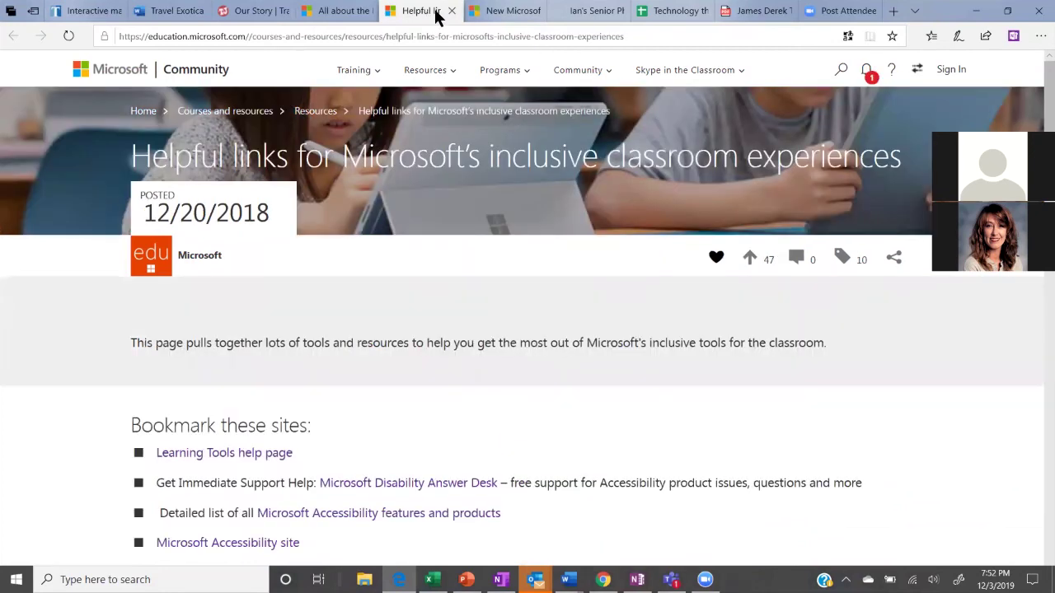
click(501, 13)
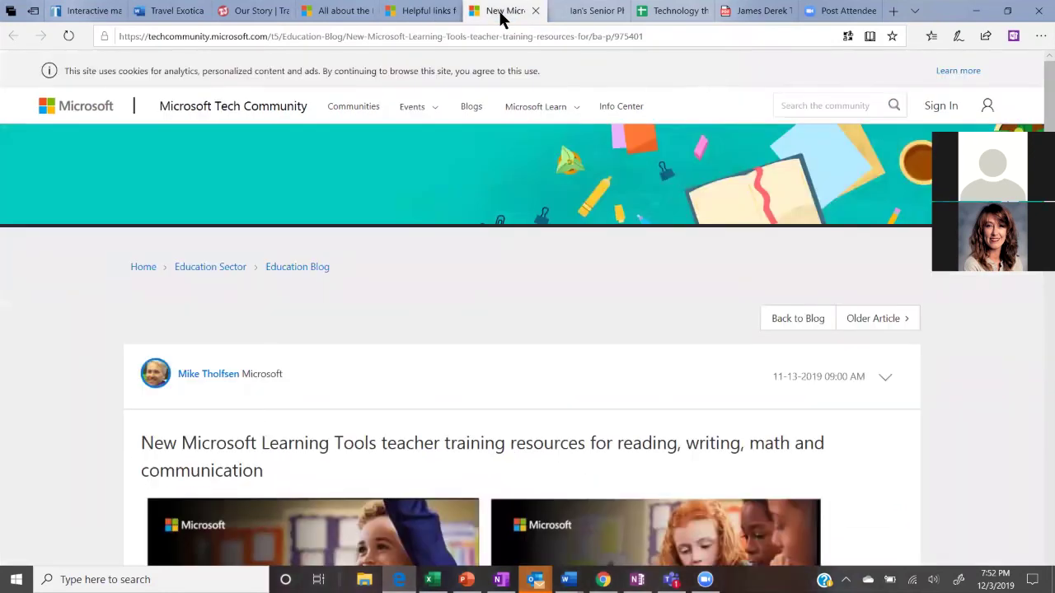
scroll(501, 19, down, 3)
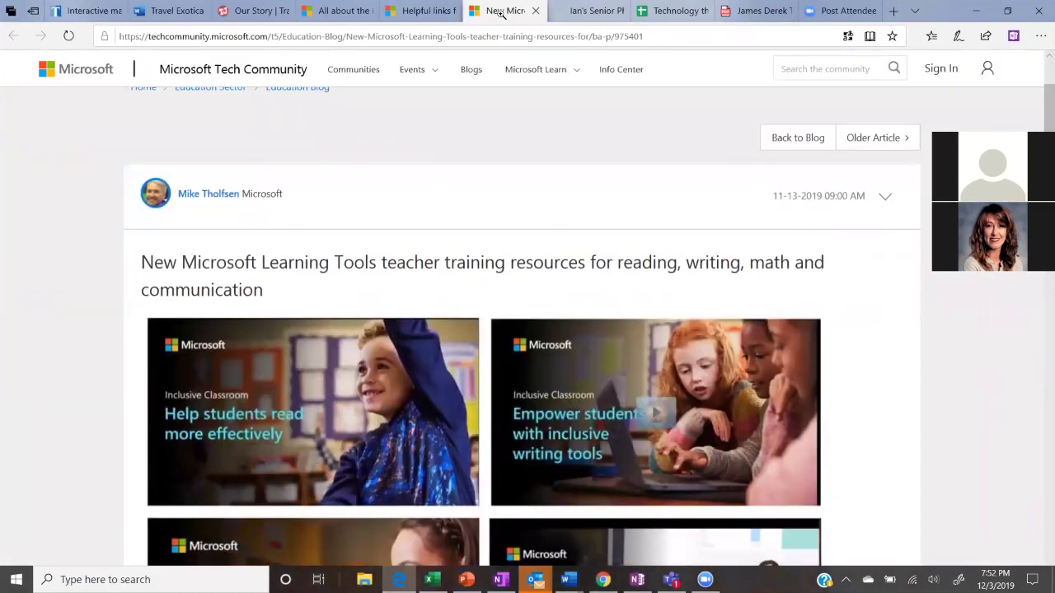
scroll(502, 13, down, 5)
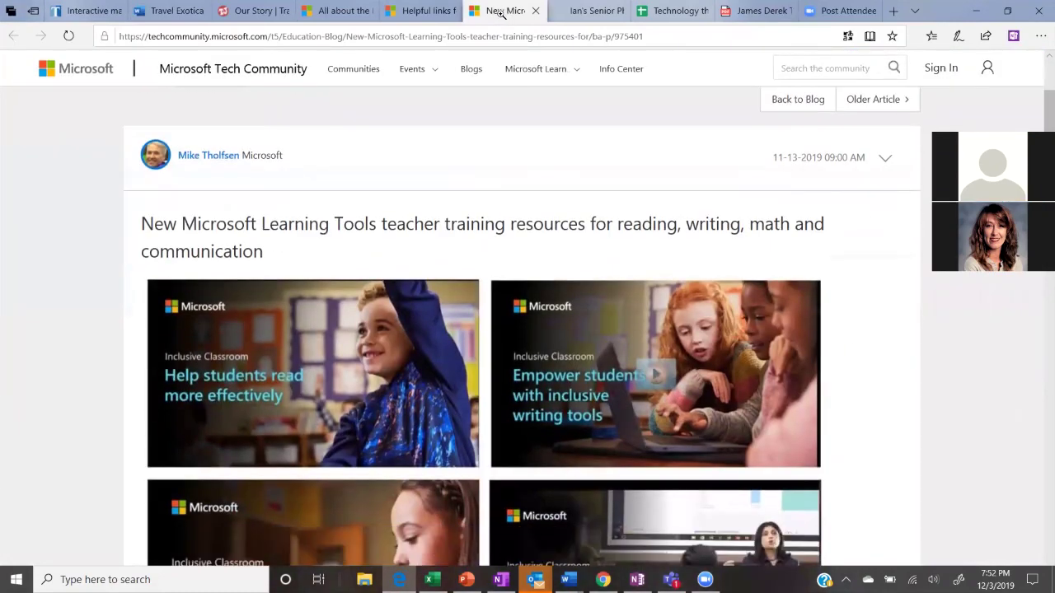
scroll(501, 13, up, 3)
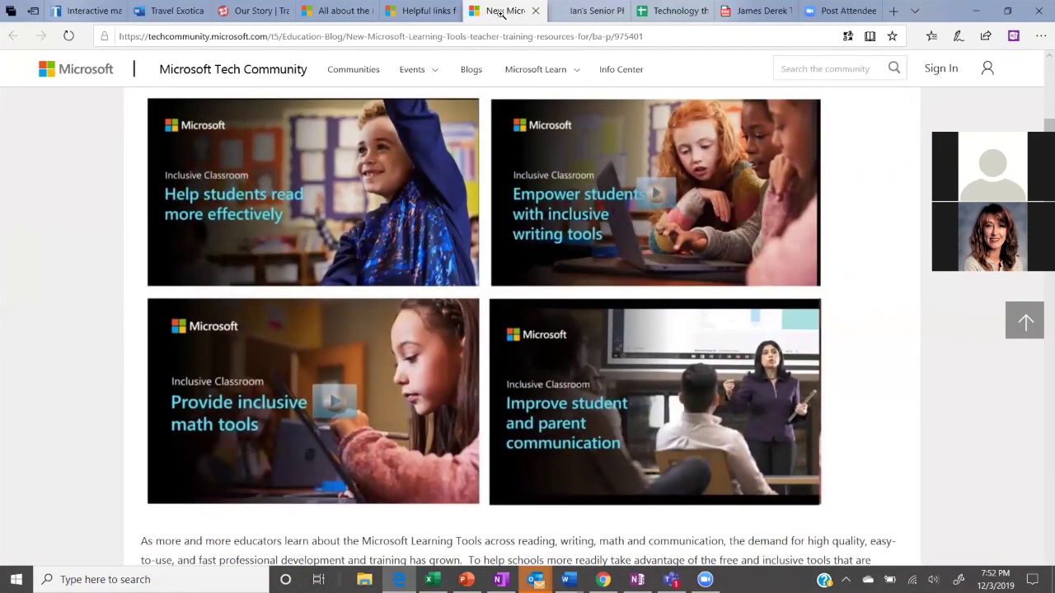
scroll(501, 13, up, 1)
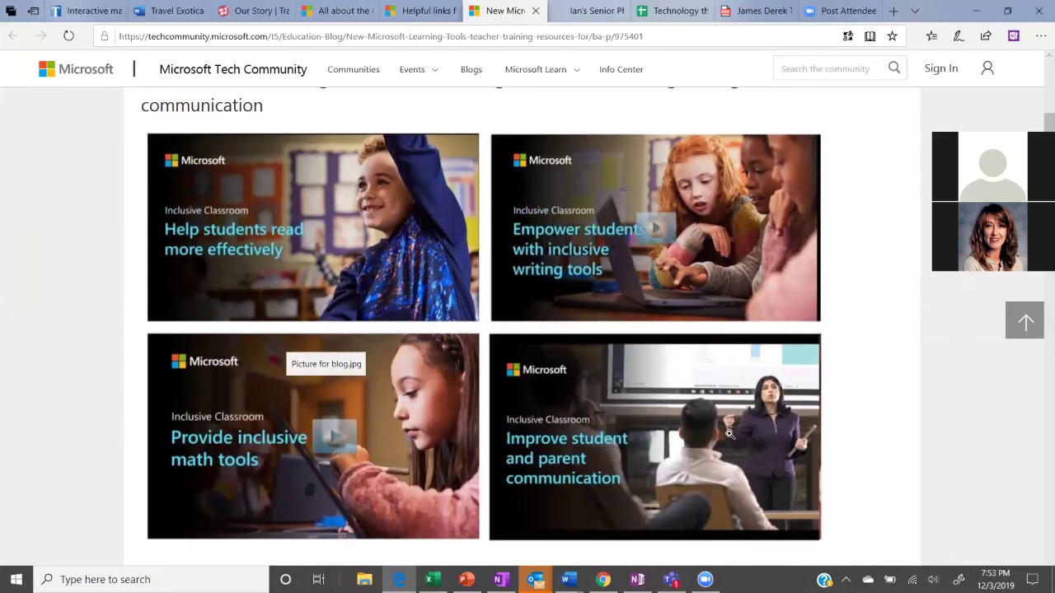
- Examine the blog article's general help links and its Immersive Reader, Inclusive Writing and Inclusive Math training sections
scroll(730, 435, down, 4)
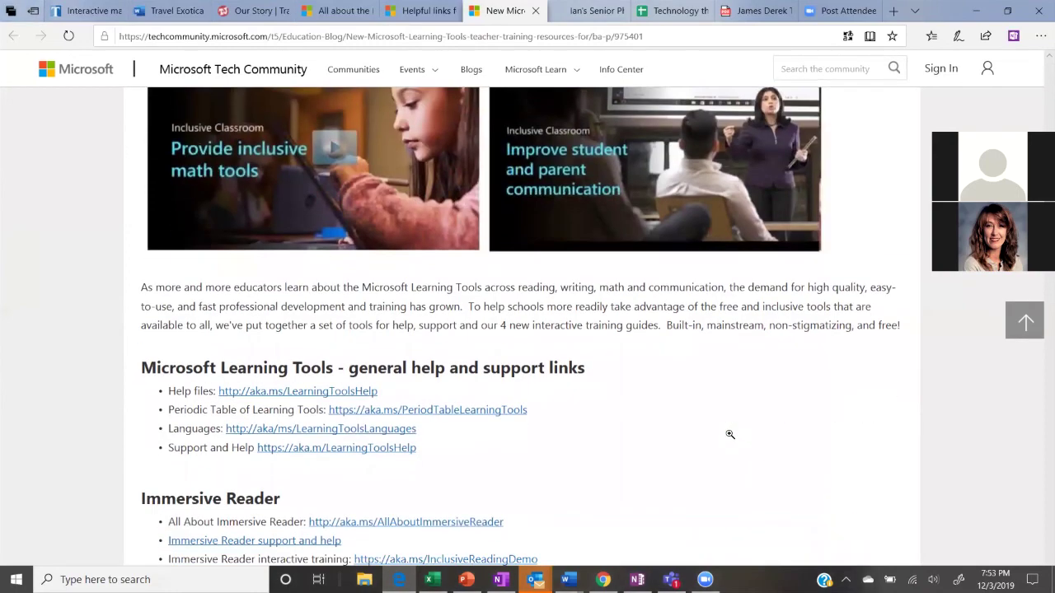
scroll(729, 434, down, 5)
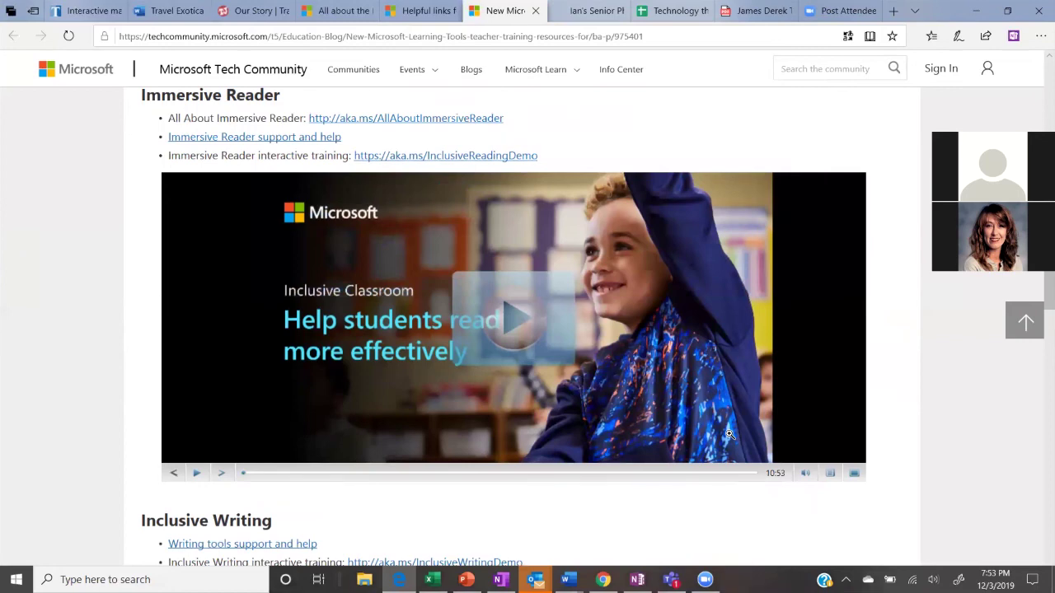
scroll(729, 434, down, 2)
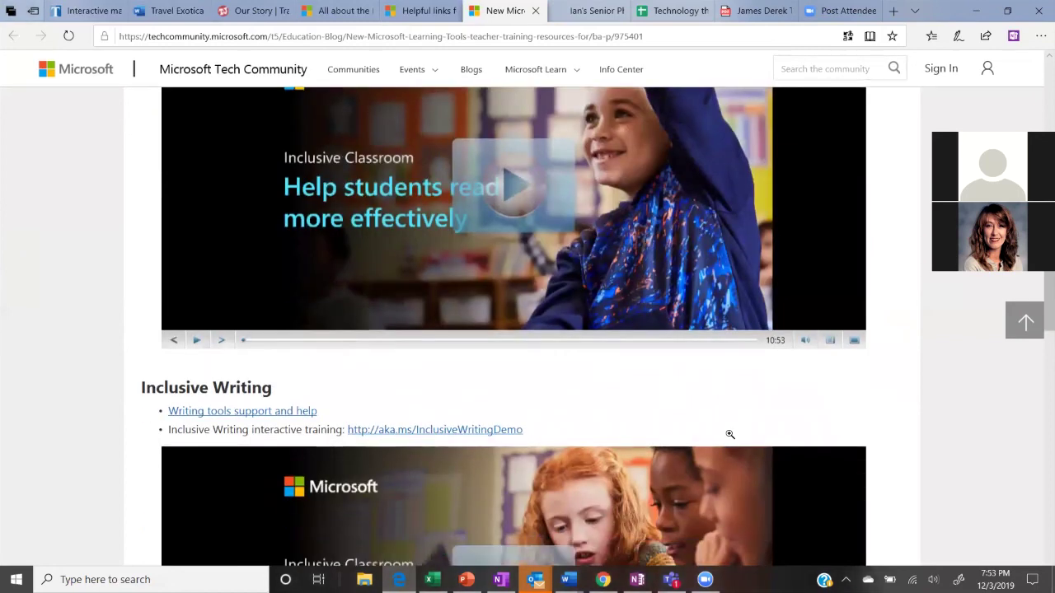
scroll(730, 435, down, 8)
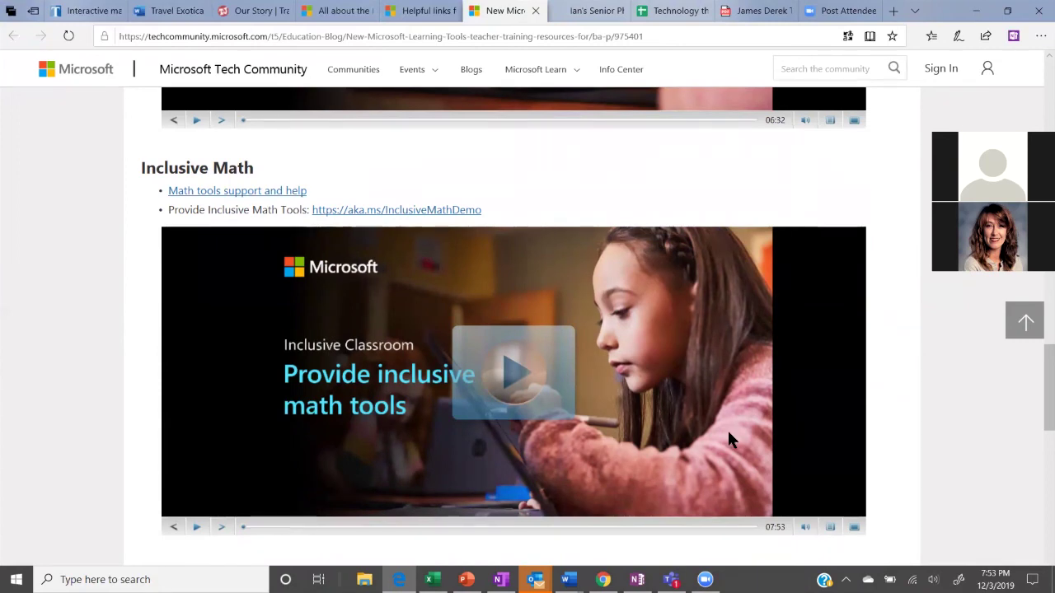
- Switch to the PowerPoint presentation Improving Reading and Writing with MSFT Learning Tools and select its title slide
mouse_move(467, 580)
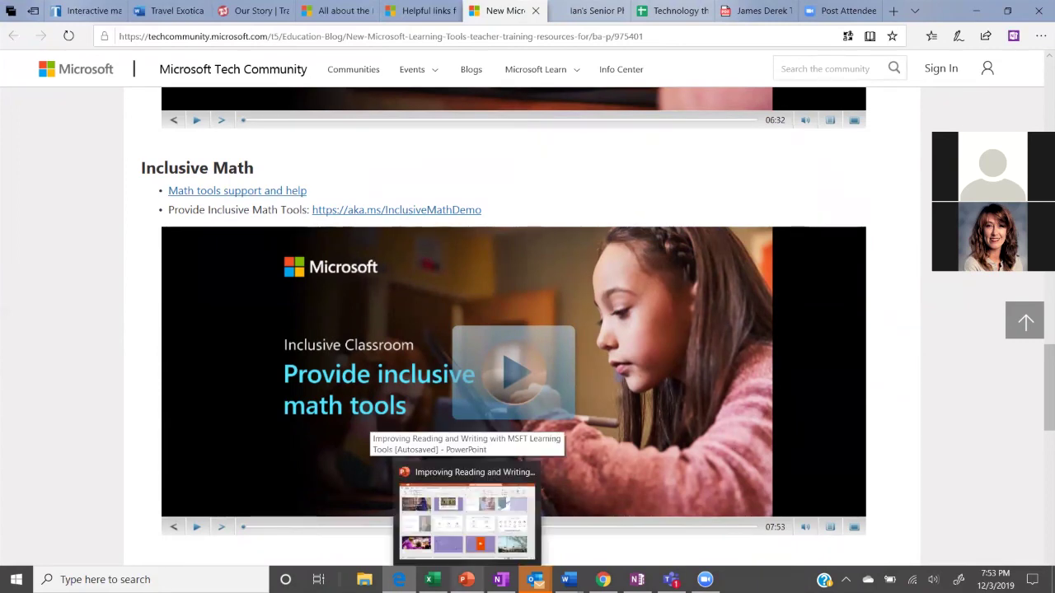
click(467, 515)
click(175, 165)
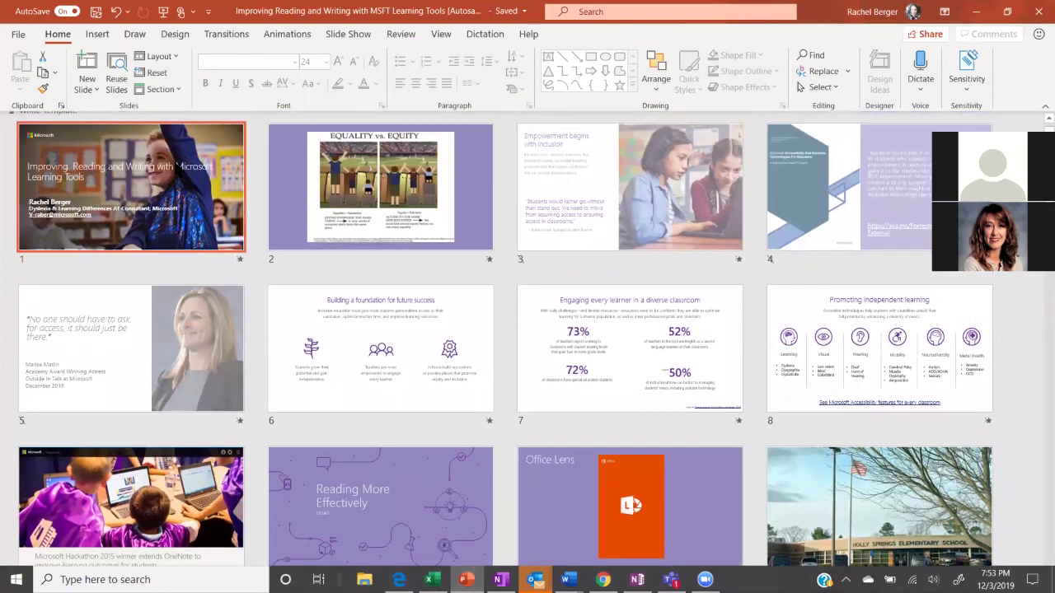